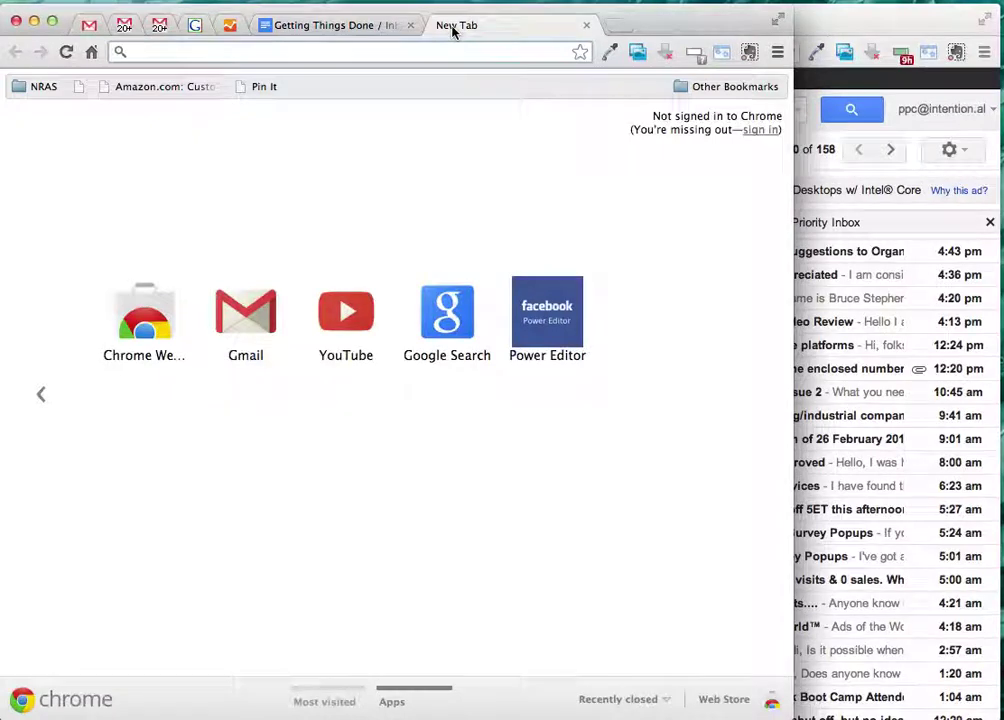
- Load the Google Australia home page in the new Chrome tab
left_click(93, 54)
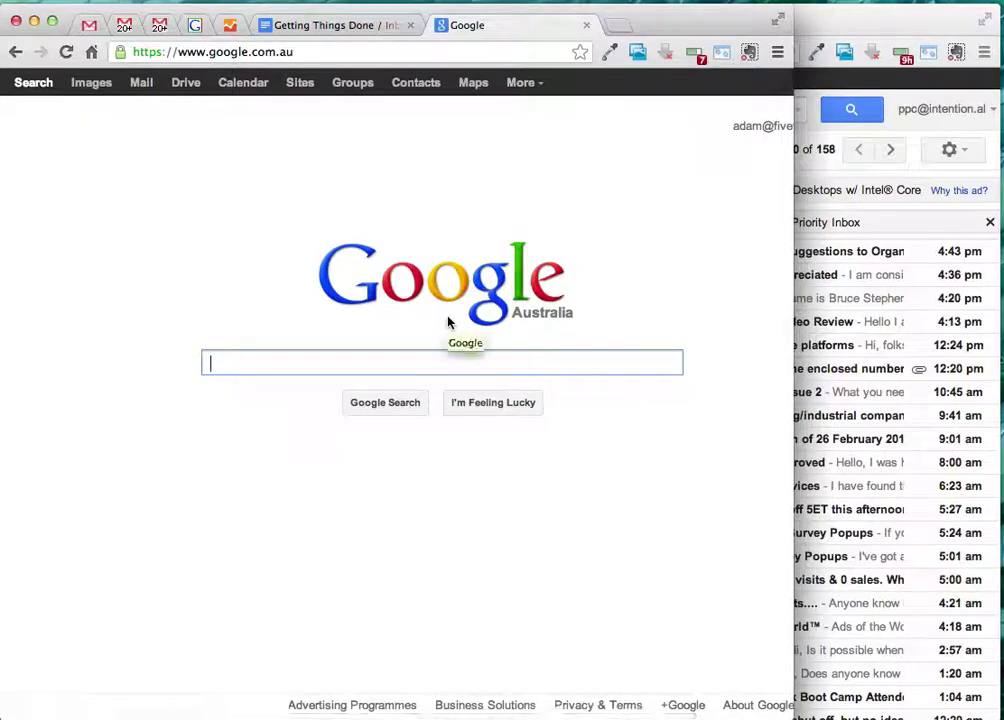
- Search Google for GTD and scroll through the Getting Things Done results
type("GTD")
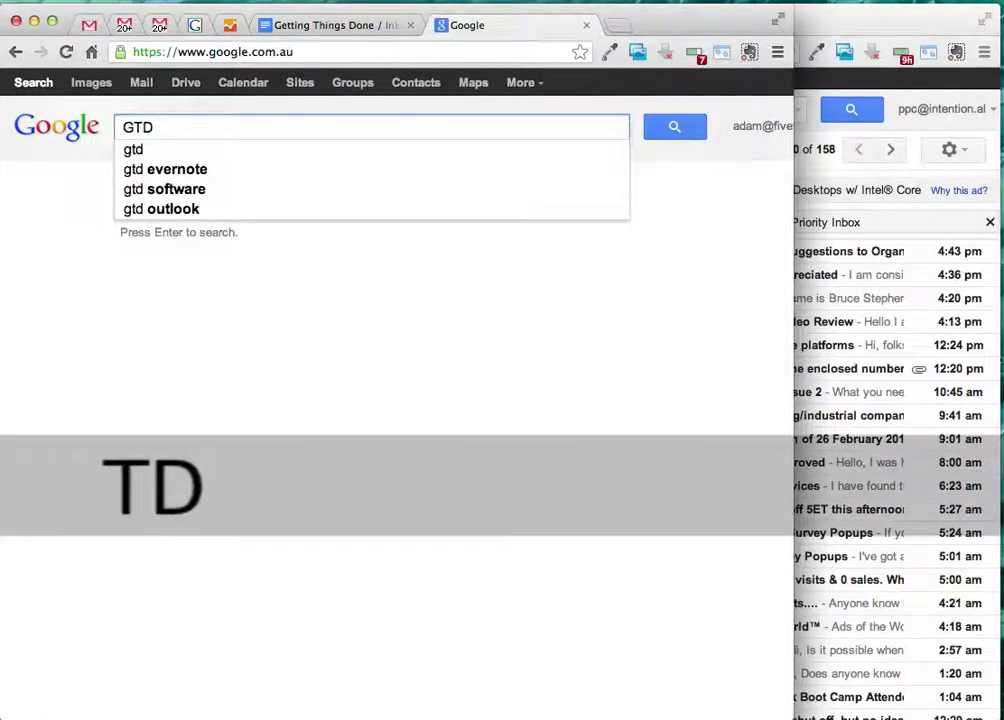
key("Return")
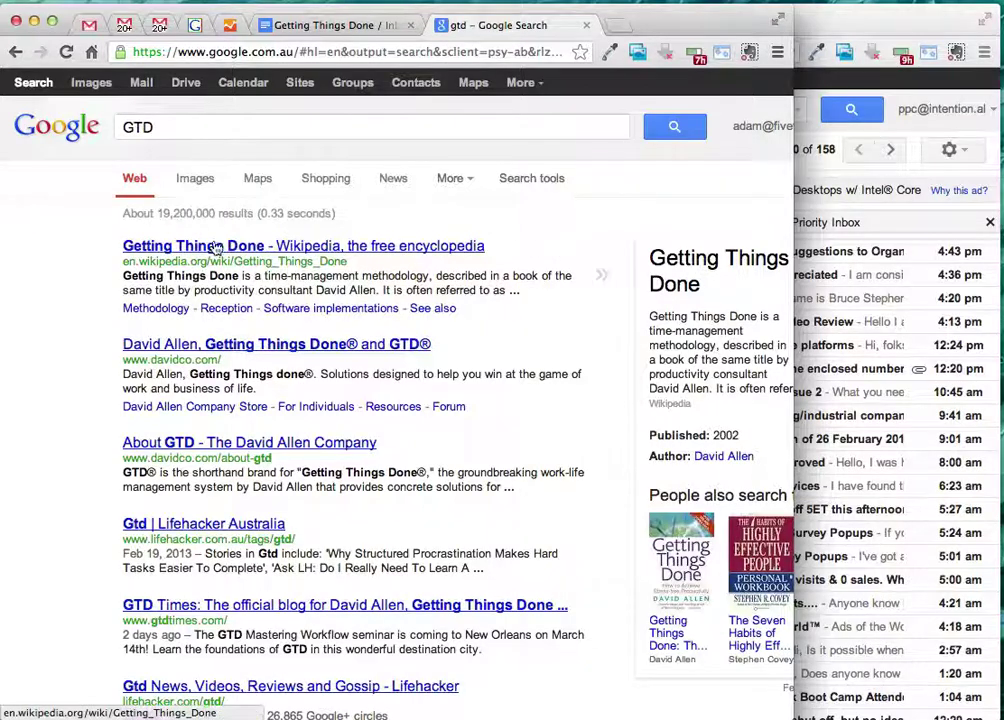
scroll(613, 318, "down", 1)
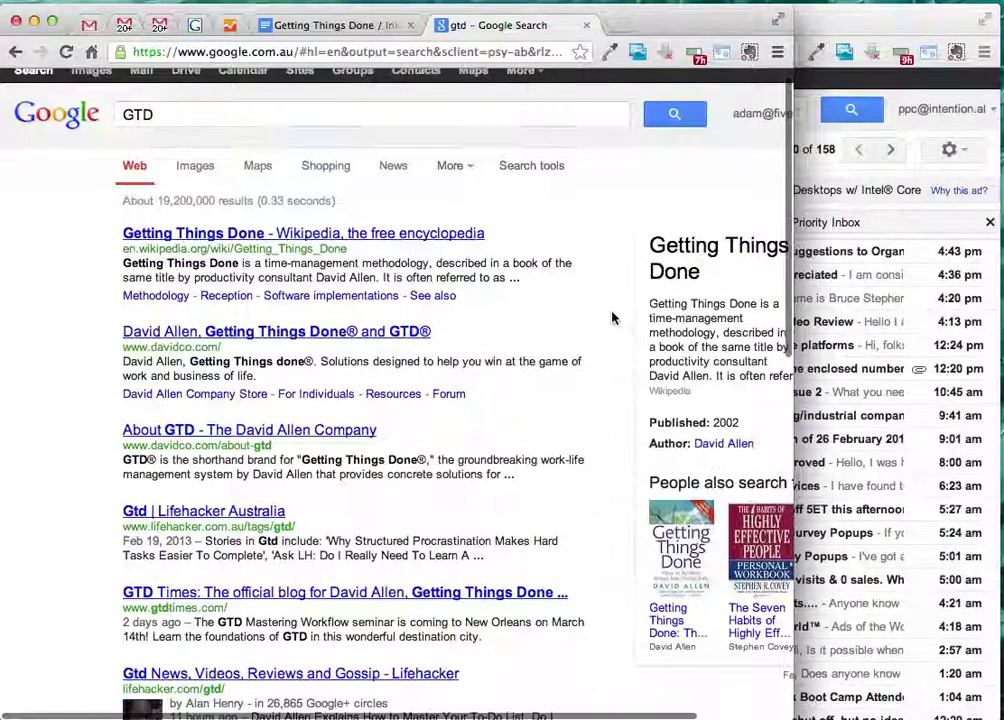
scroll(613, 318, "right", 3)
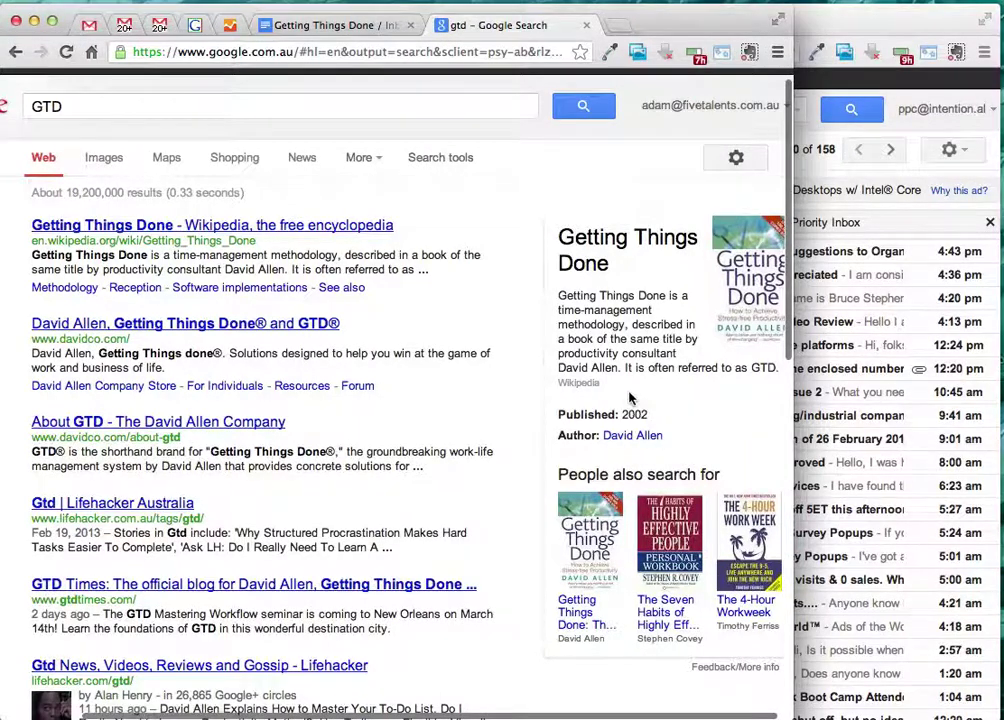
scroll(630, 398, "down", 1)
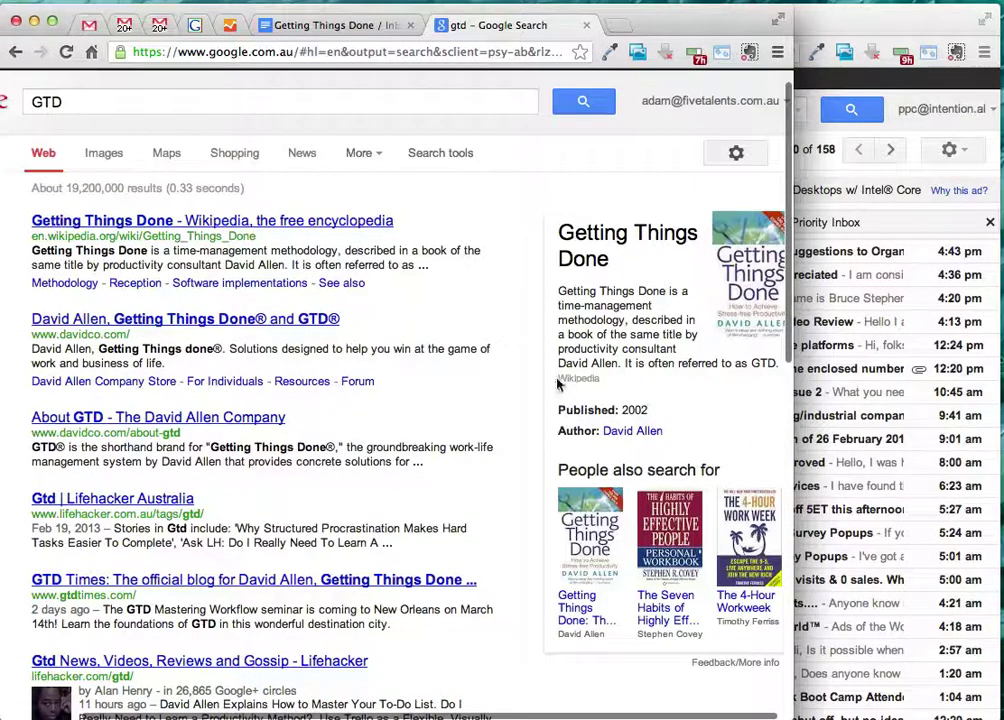
scroll(533, 408, "down", 3)
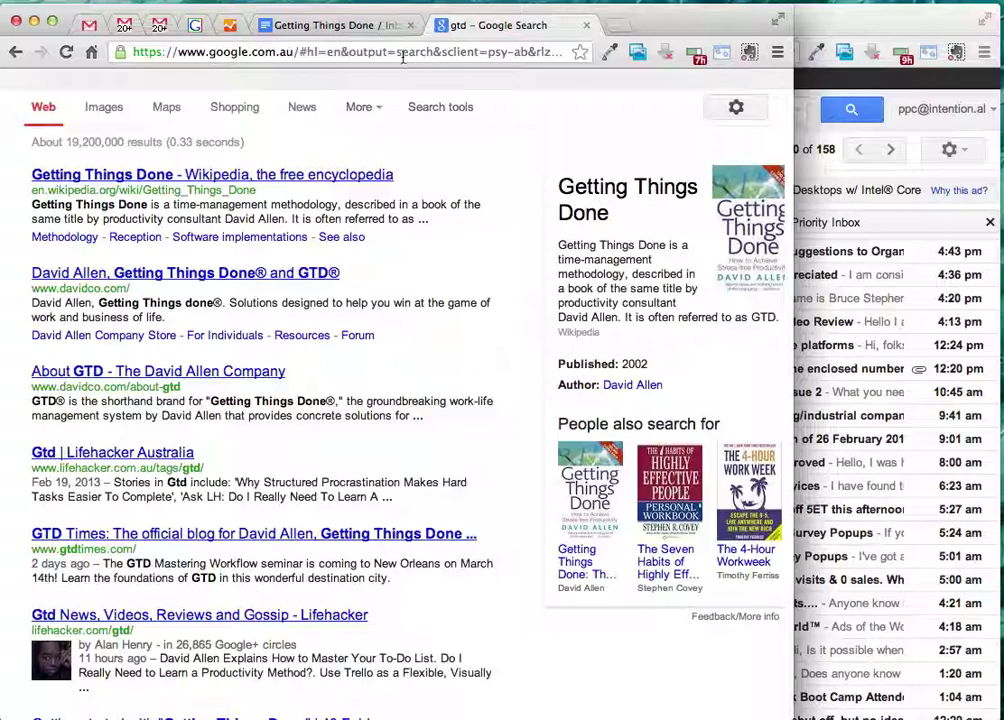
- Bring up the Getting Things Done / Inbox Zero guide and read its heading and Why section
left_click(366, 26)
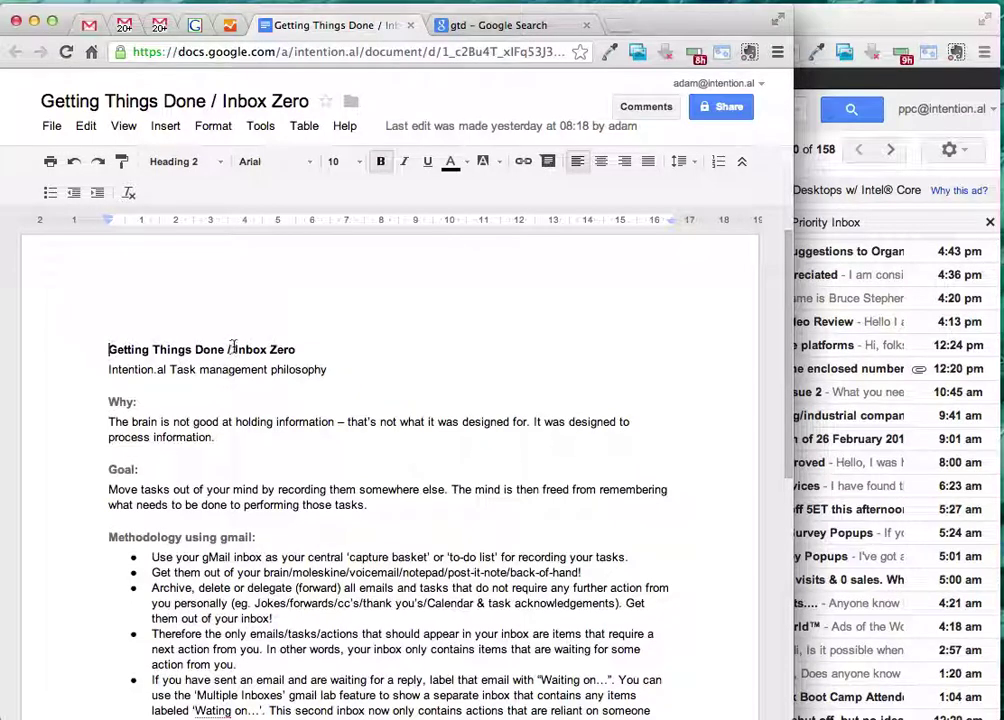
left_click_drag(233, 349, 296, 349)
left_click(296, 349)
scroll(119, 420, "down", 1)
left_click_drag(100, 398, 224, 433)
left_click(226, 435)
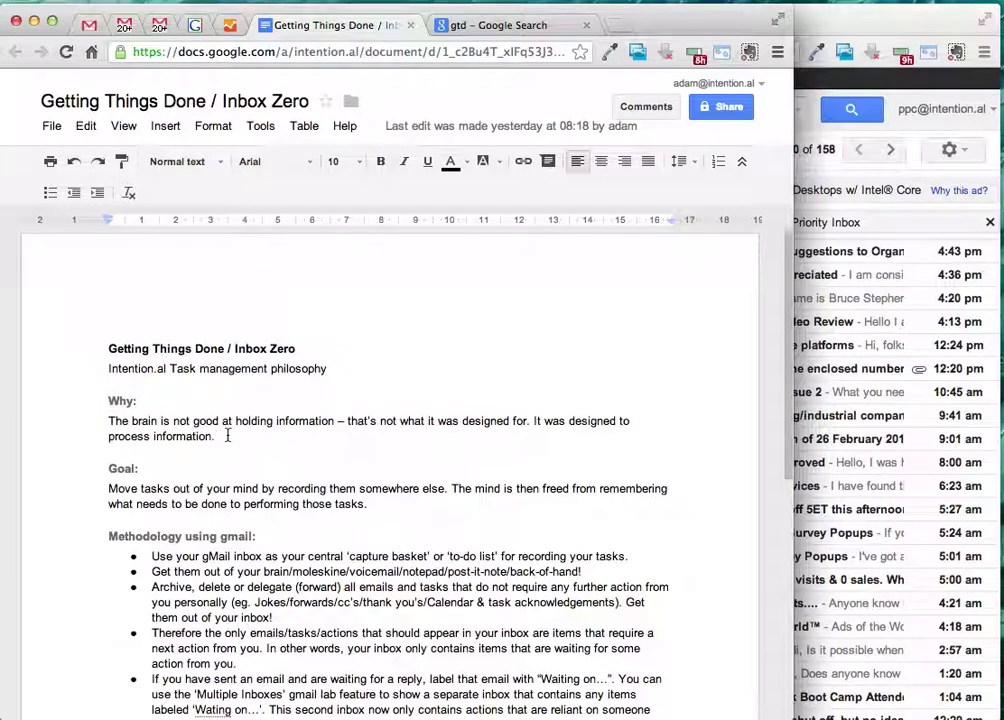
- Read through the Why and Goal paragraphs, highlighting passages without editing them
left_click(213, 436)
left_click_drag(213, 436, 112, 413)
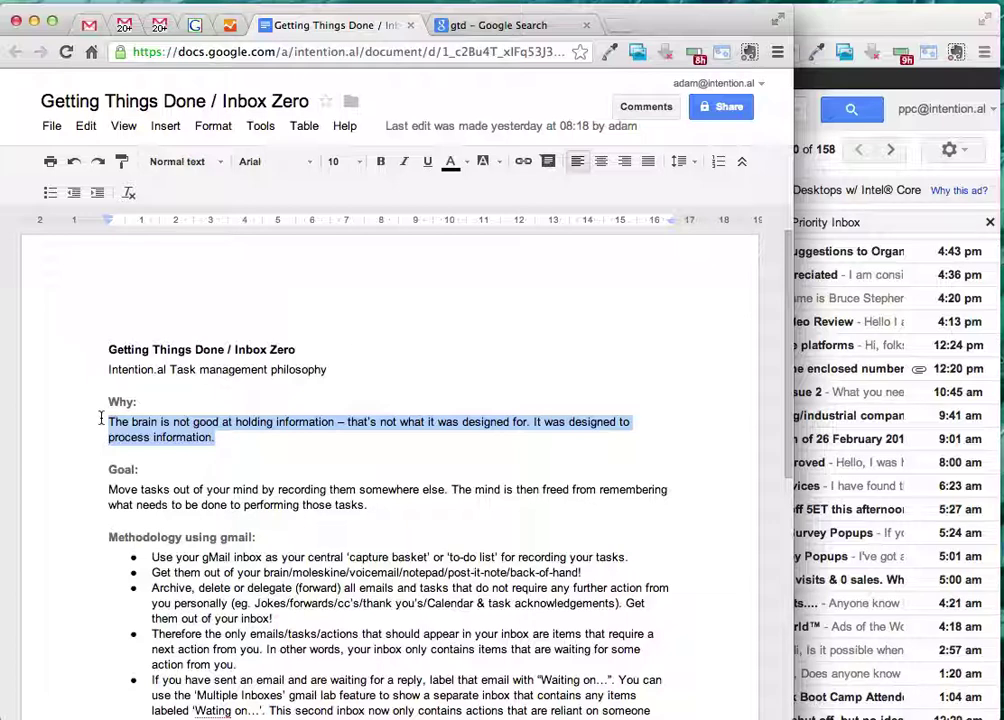
left_click(205, 467)
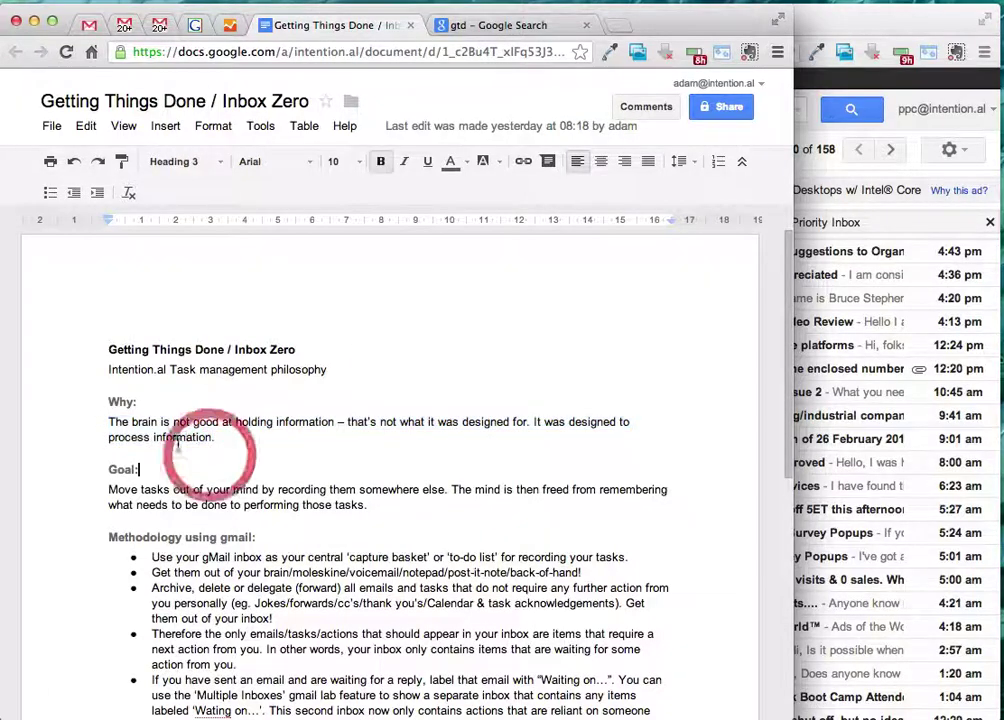
left_click_drag(368, 507, 93, 486)
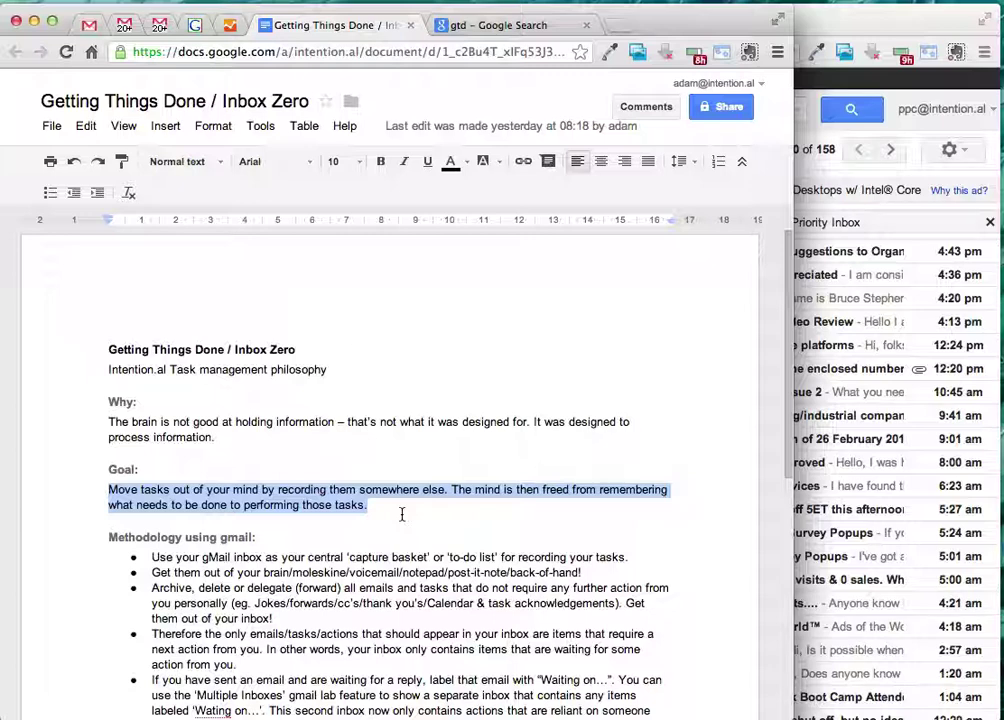
left_click_drag(402, 512, 96, 414)
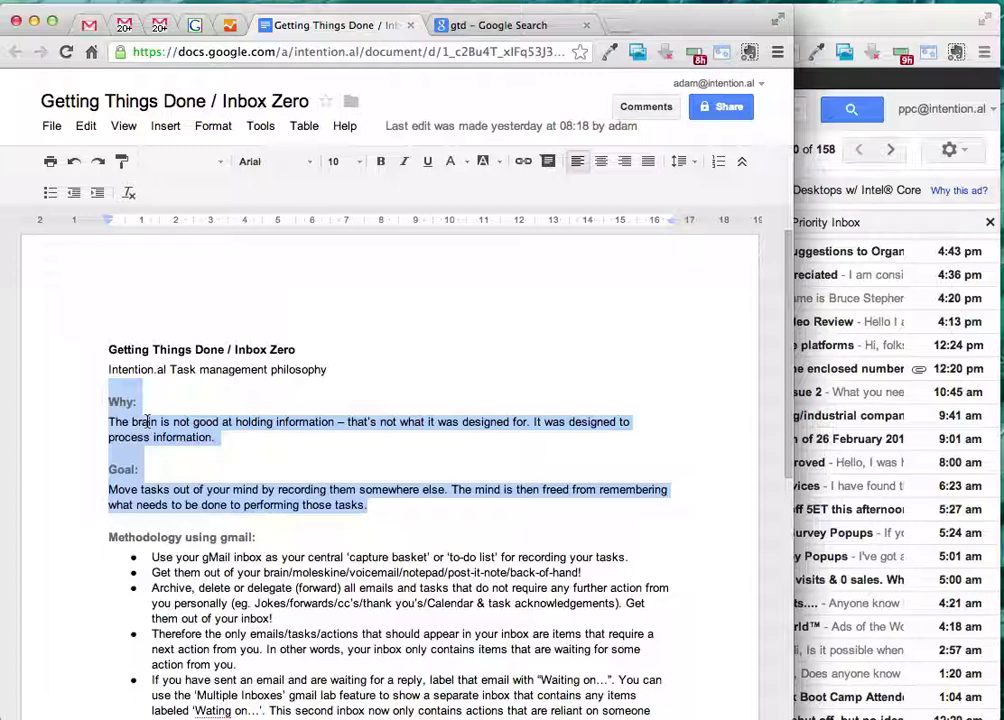
left_click(260, 490)
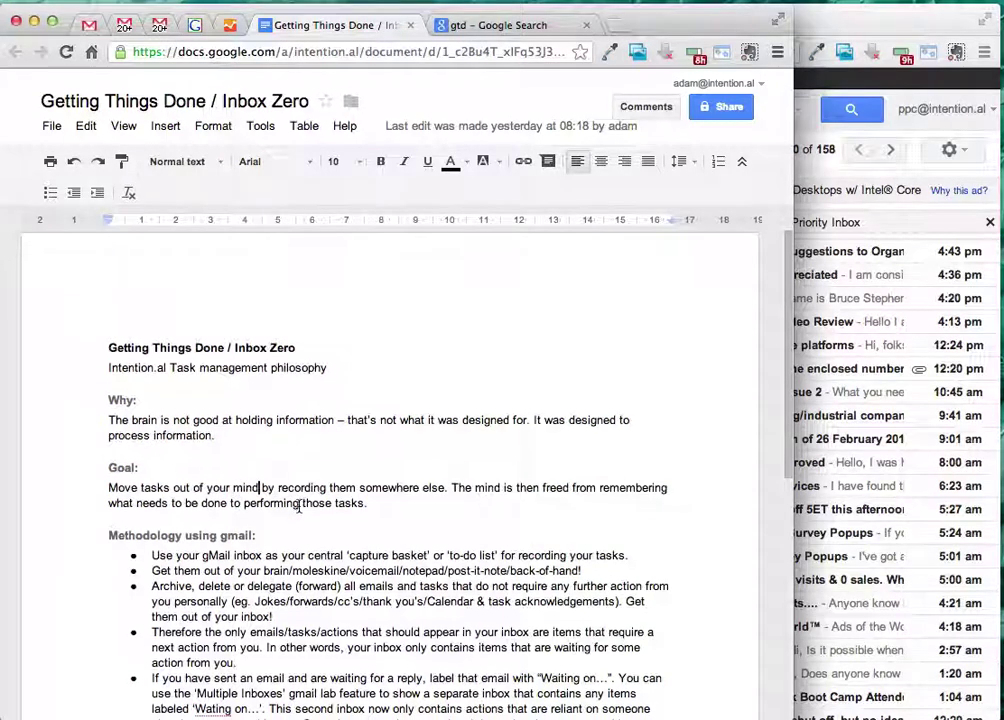
left_click_drag(368, 505, 194, 489)
left_click(220, 536)
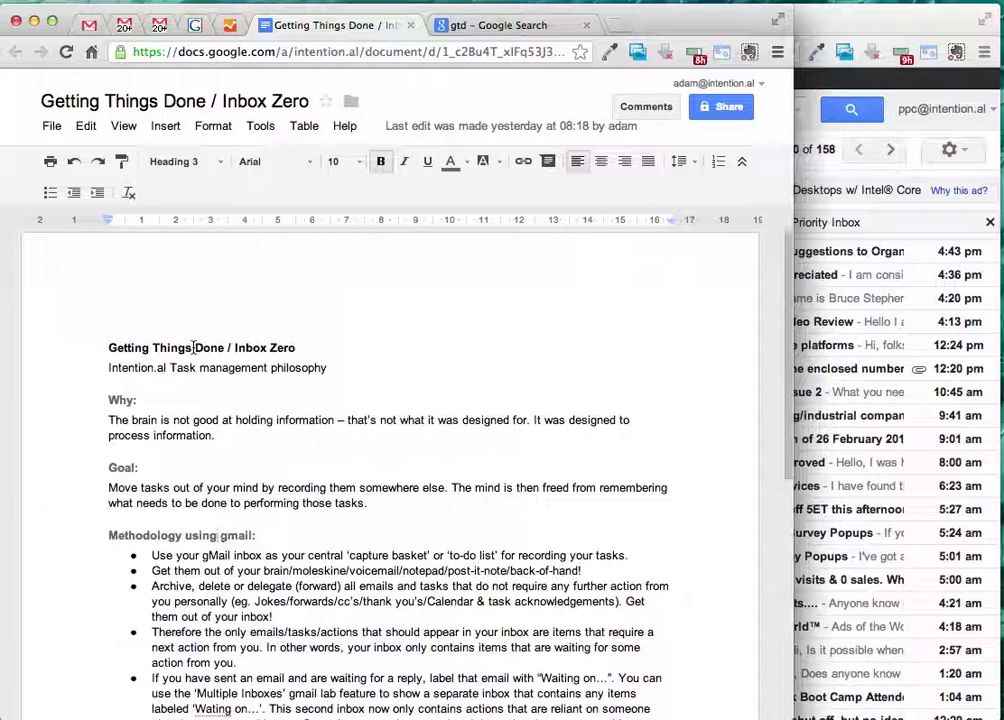
- Return to the GTD search results and scroll down and back up through them
left_click(530, 25)
scroll(390, 462, "down", 1)
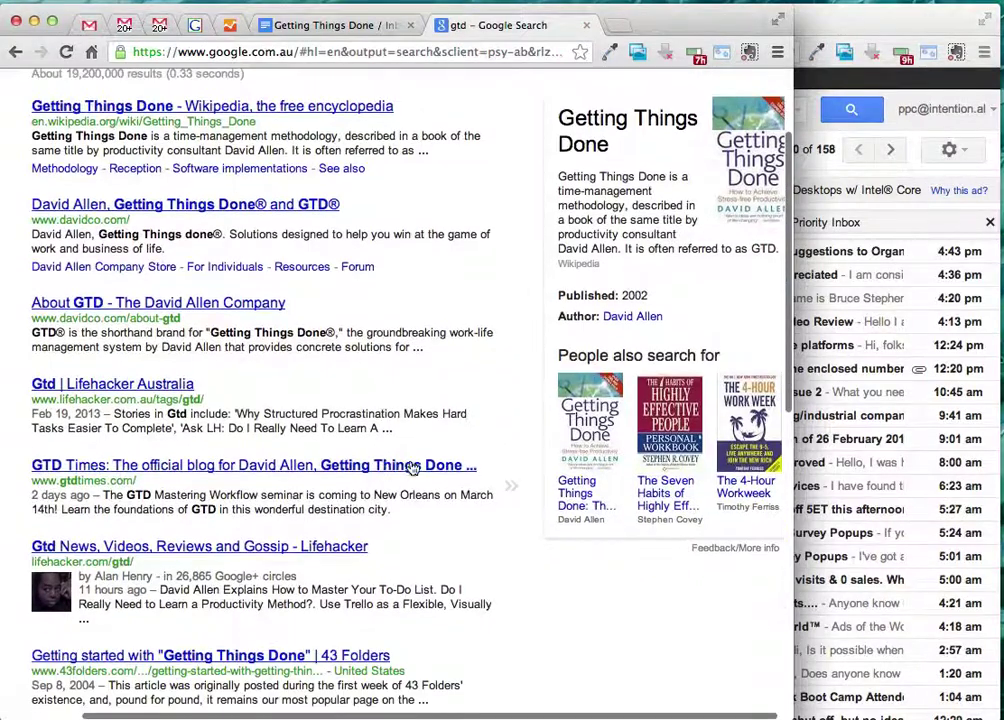
scroll(447, 466, "up", 2)
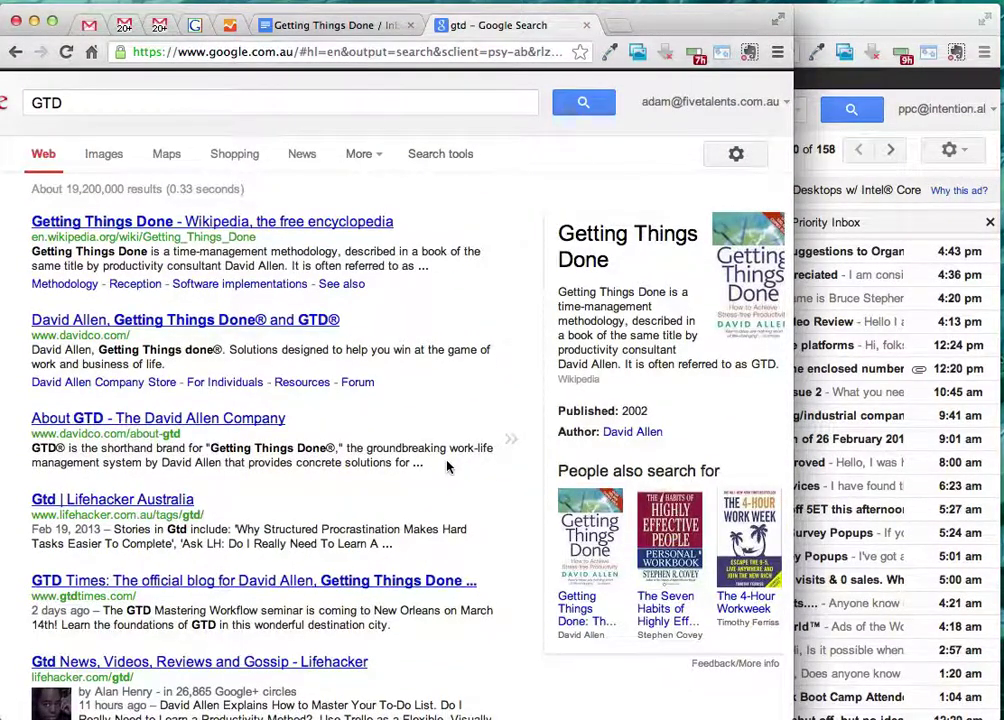
scroll(447, 466, "down", 2)
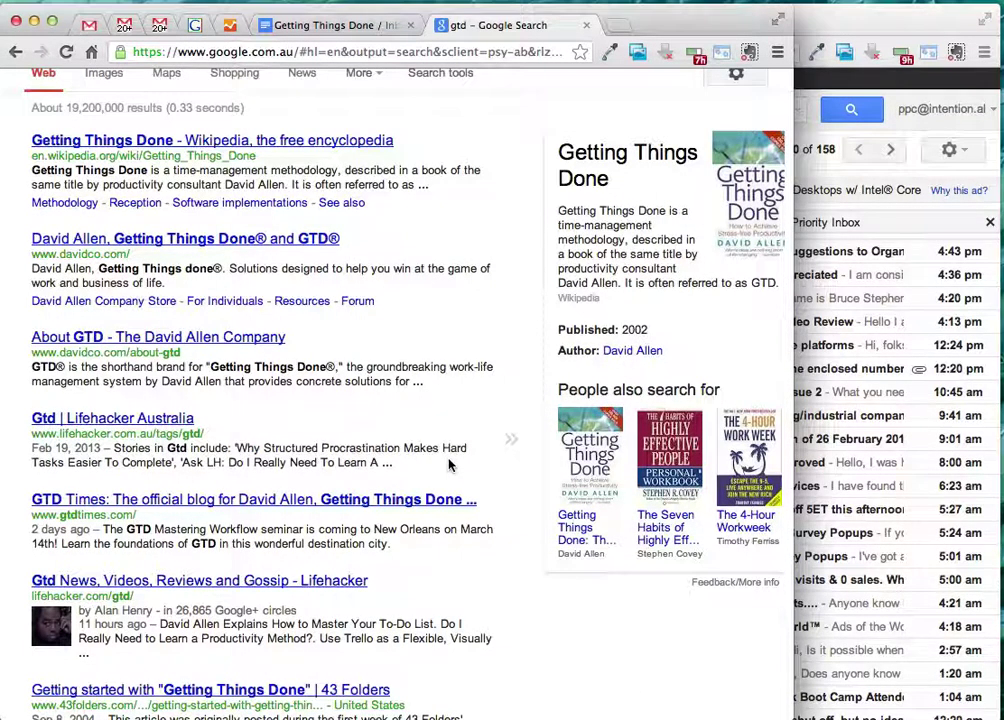
scroll(449, 464, "up", 3)
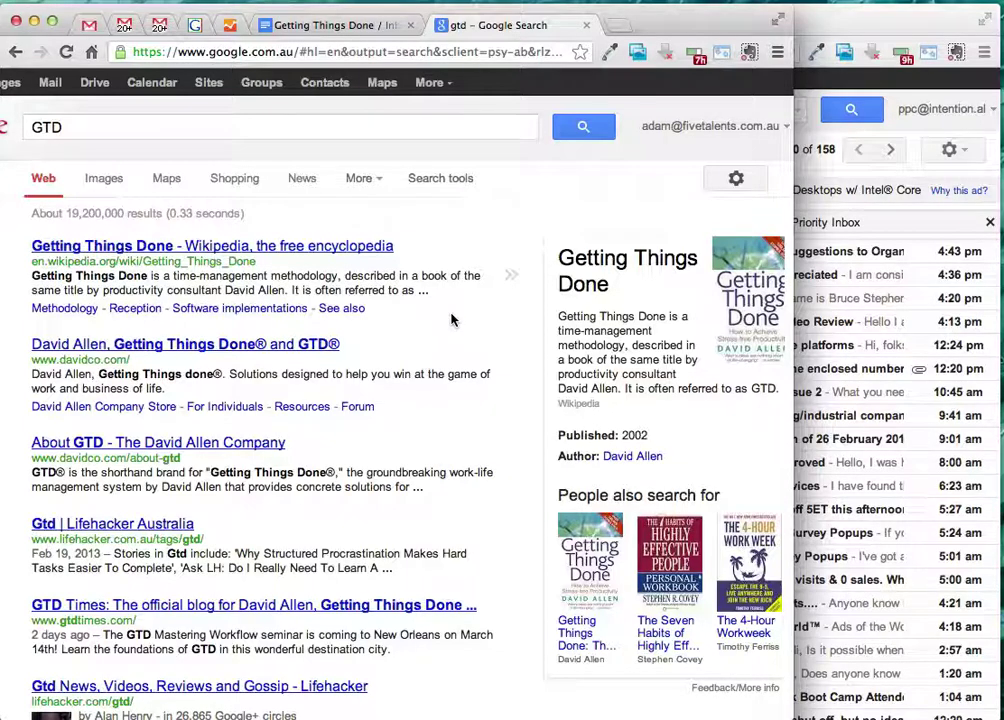
- Return to the guide and scroll down to the Methodology using gmail section
left_click(325, 22)
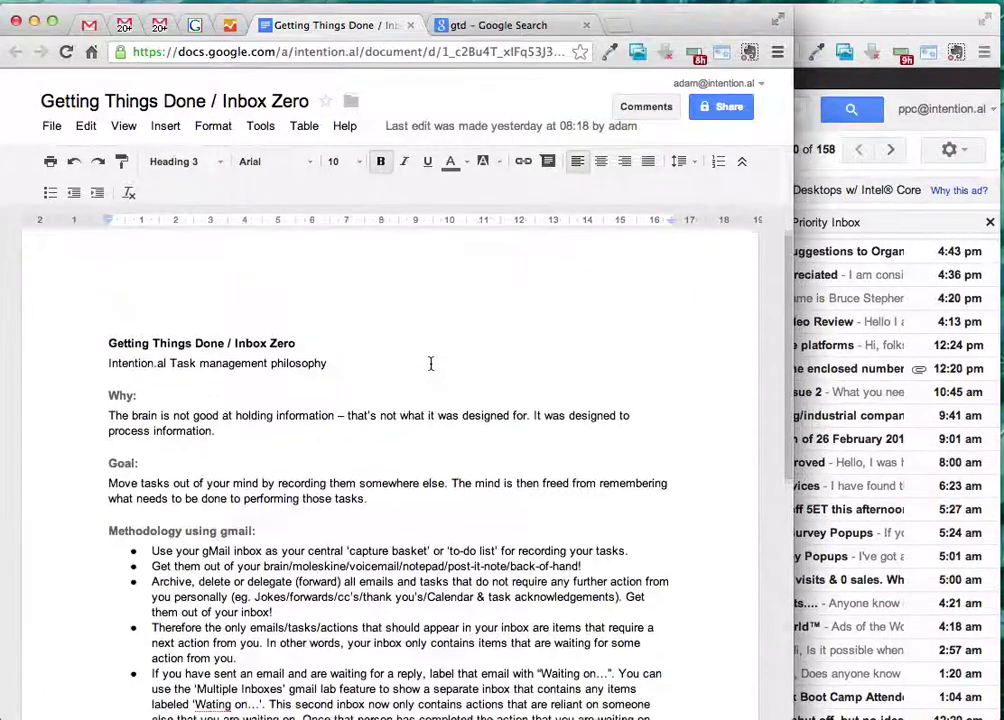
scroll(431, 363, "down", 3)
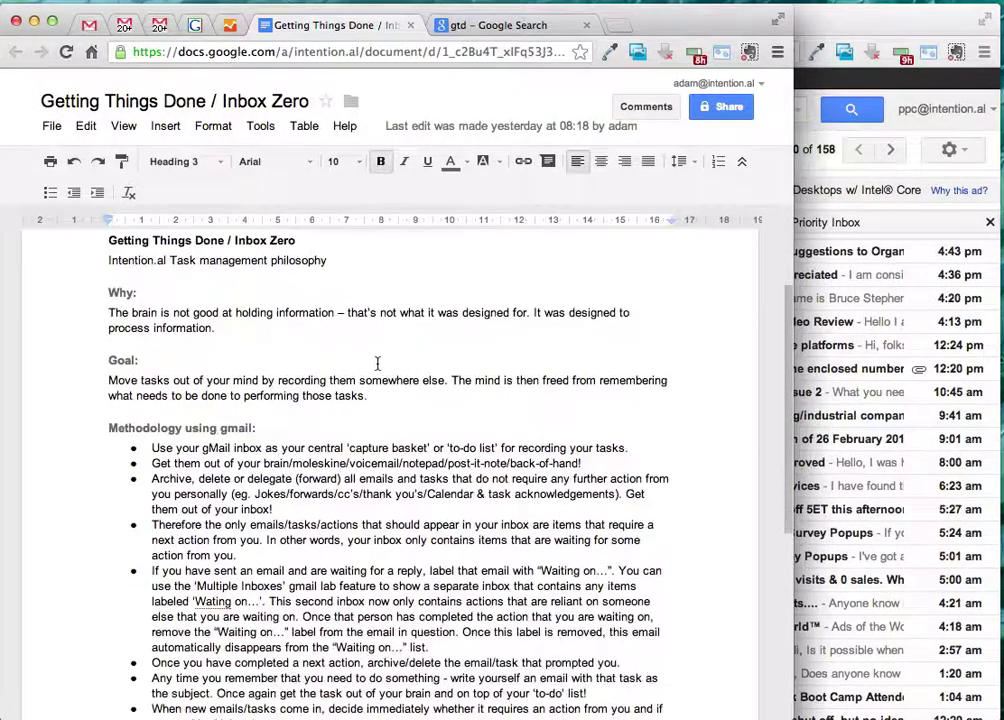
scroll(375, 363, "down", 2)
scroll(375, 363, "down", 1)
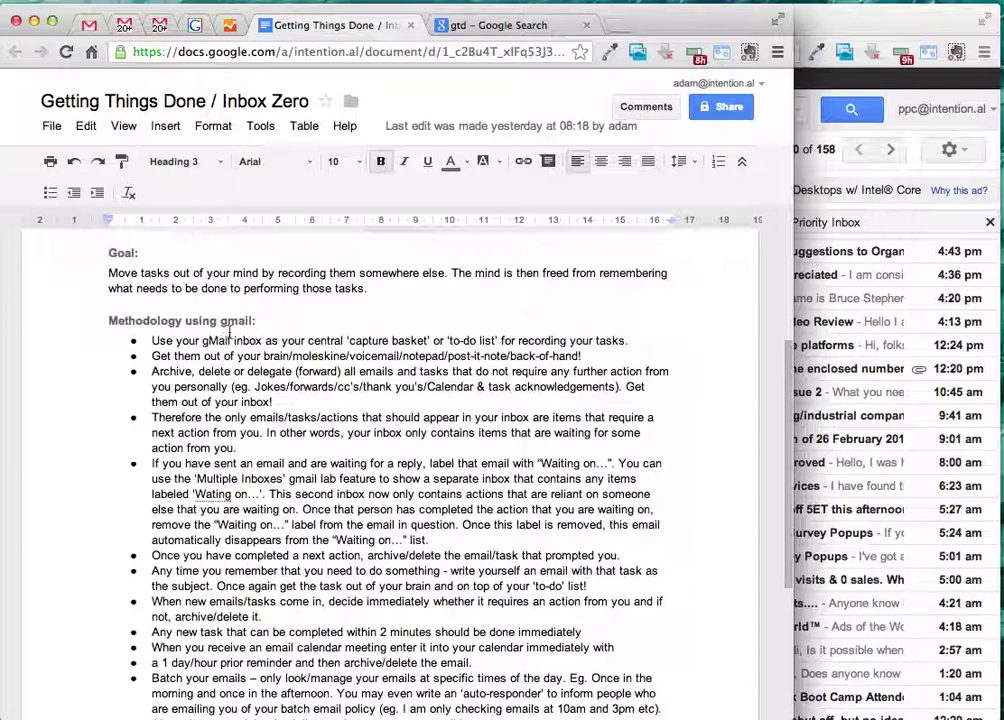
- Read the first methodology bullet, then bring up the Gmail inbox
left_click(180, 341)
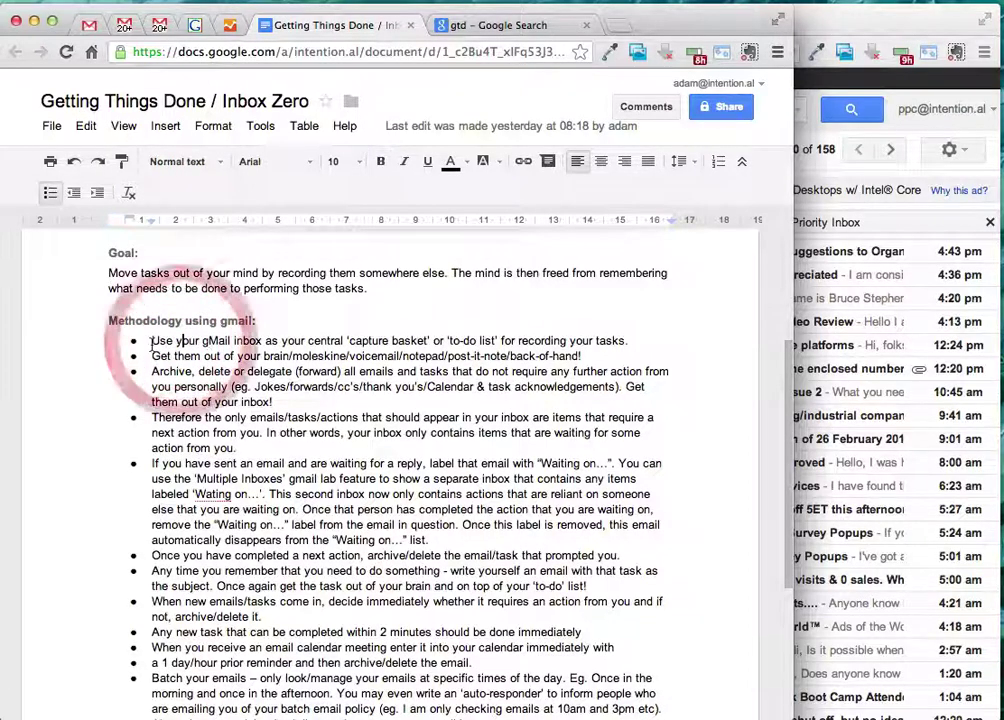
left_click_drag(152, 341, 197, 341)
left_click(234, 342)
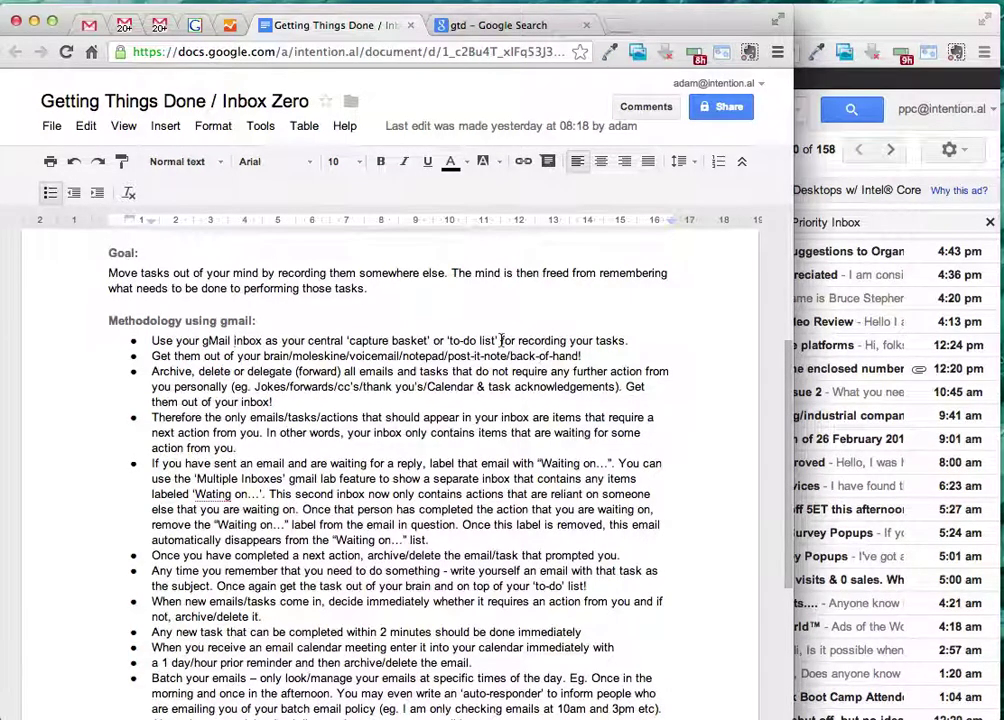
left_click_drag(497, 341, 187, 341)
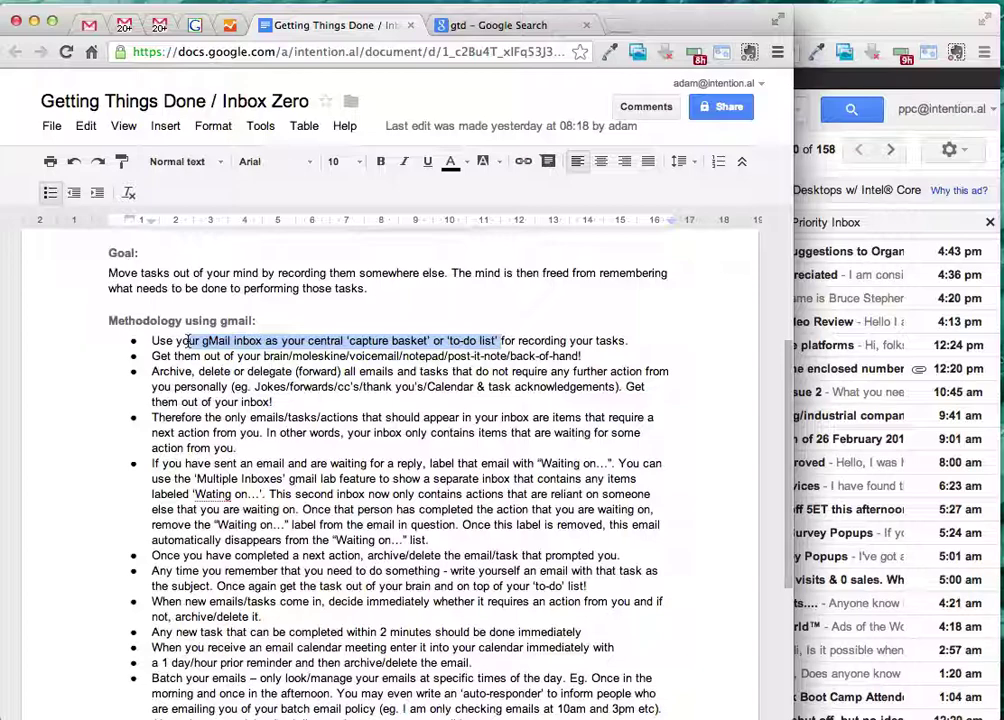
left_click(165, 27)
scroll(531, 298, "down", 5)
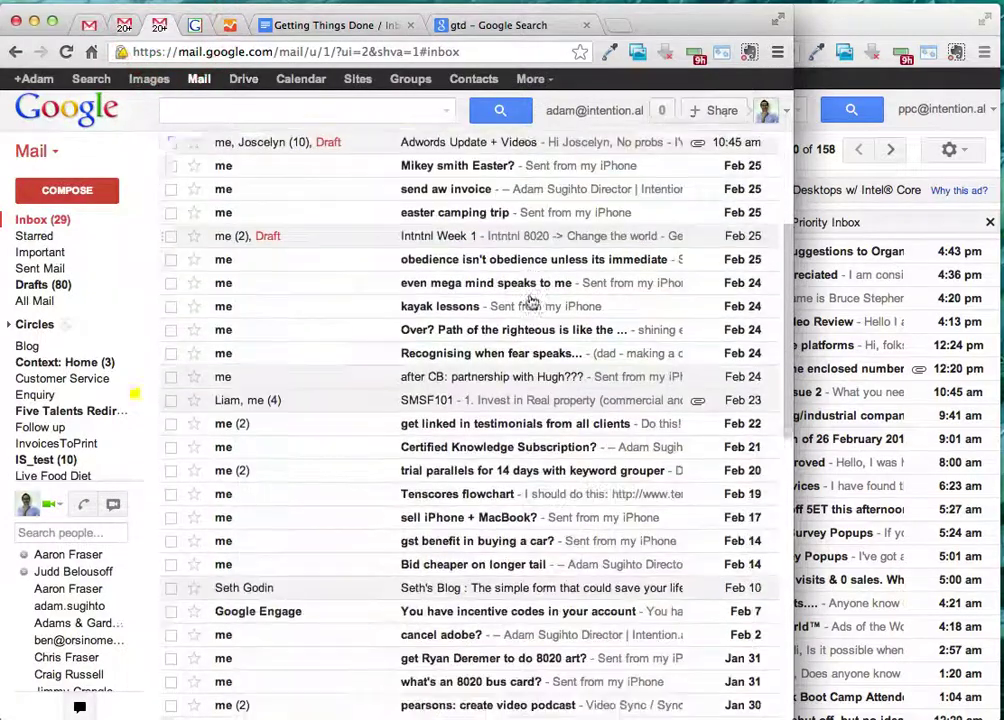
scroll(525, 297, "down", 1)
scroll(560, 292, "up", 6)
scroll(349, 278, "down", 6)
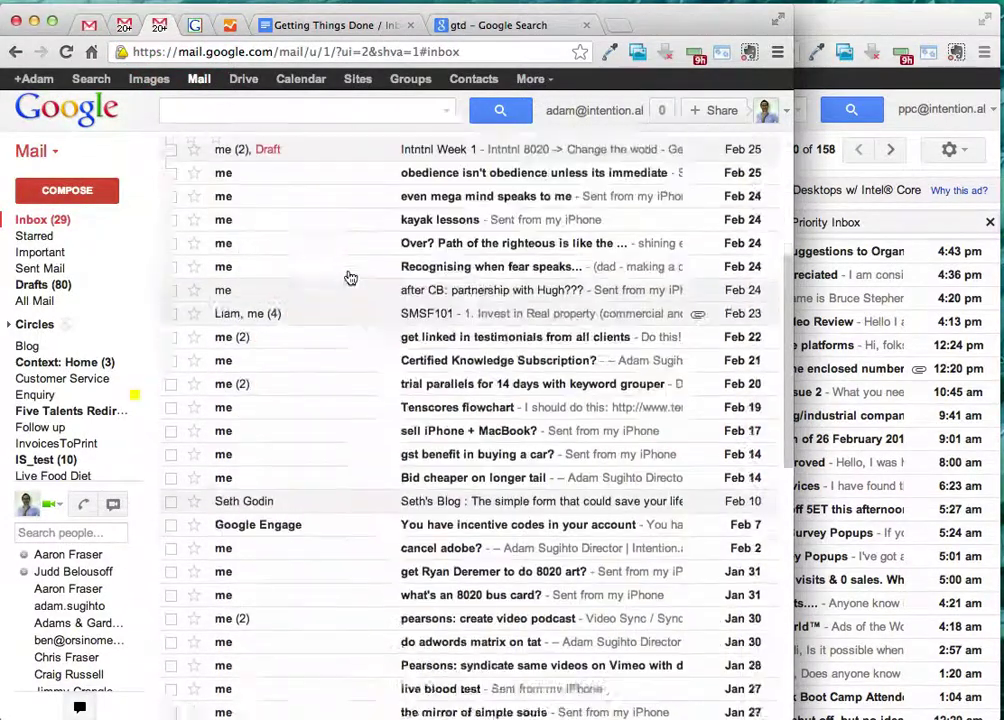
scroll(349, 278, "down", 3)
scroll(349, 278, "up", 6)
scroll(349, 278, "down", 4)
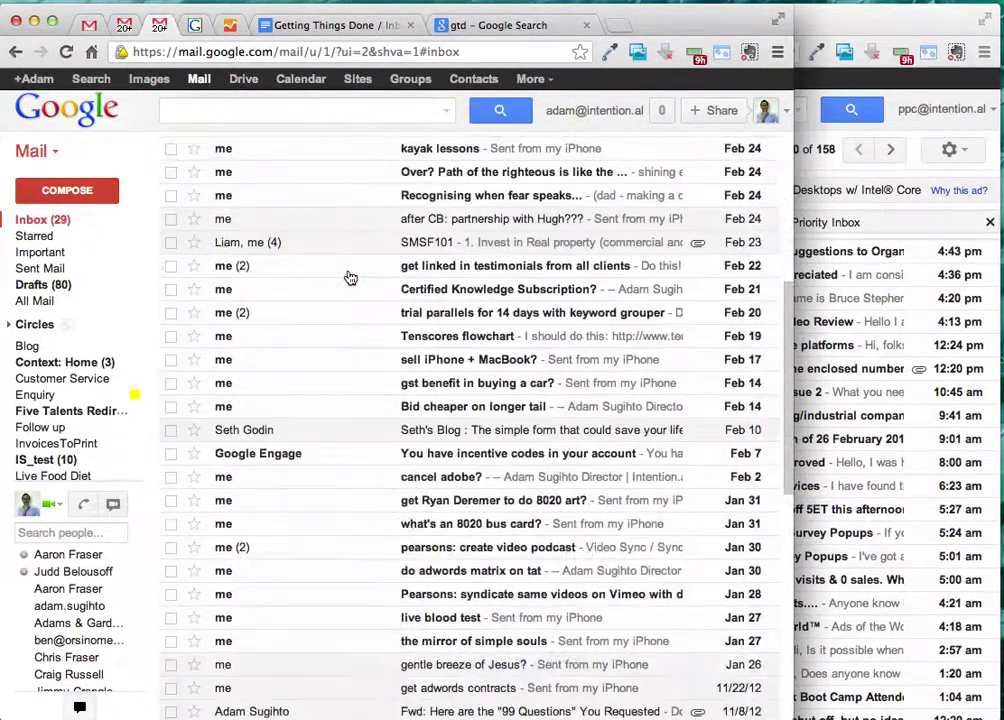
scroll(349, 278, "up", 4)
scroll(349, 278, "down", 6)
scroll(349, 278, "up", 6)
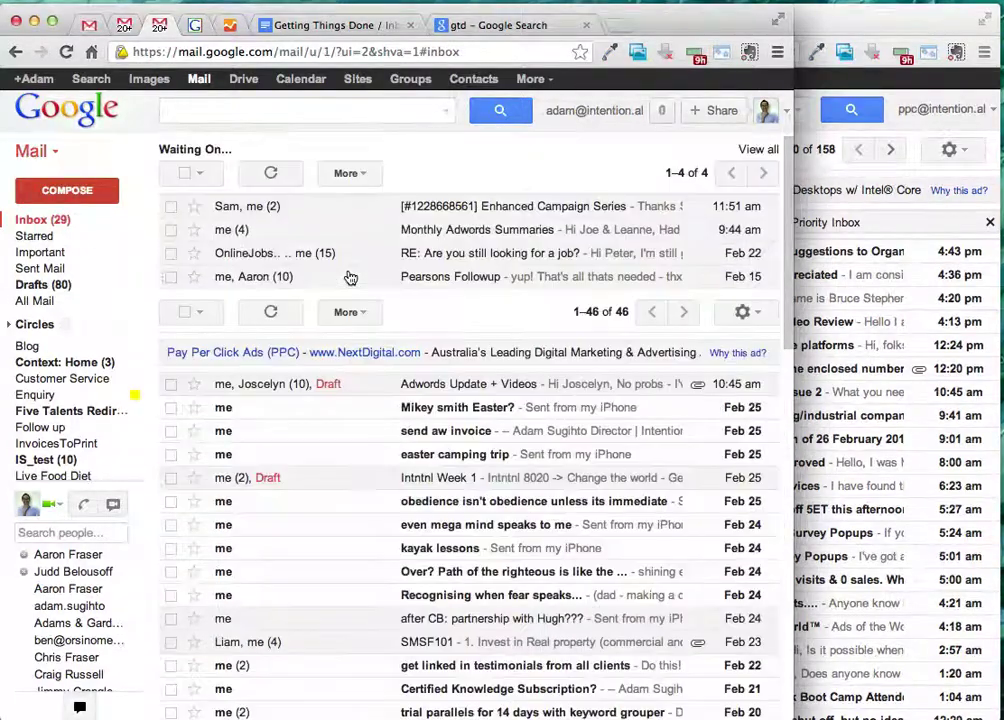
- Send yourself a note-to-self email with the subject 'Record GTD video for staff'
left_click(98, 197)
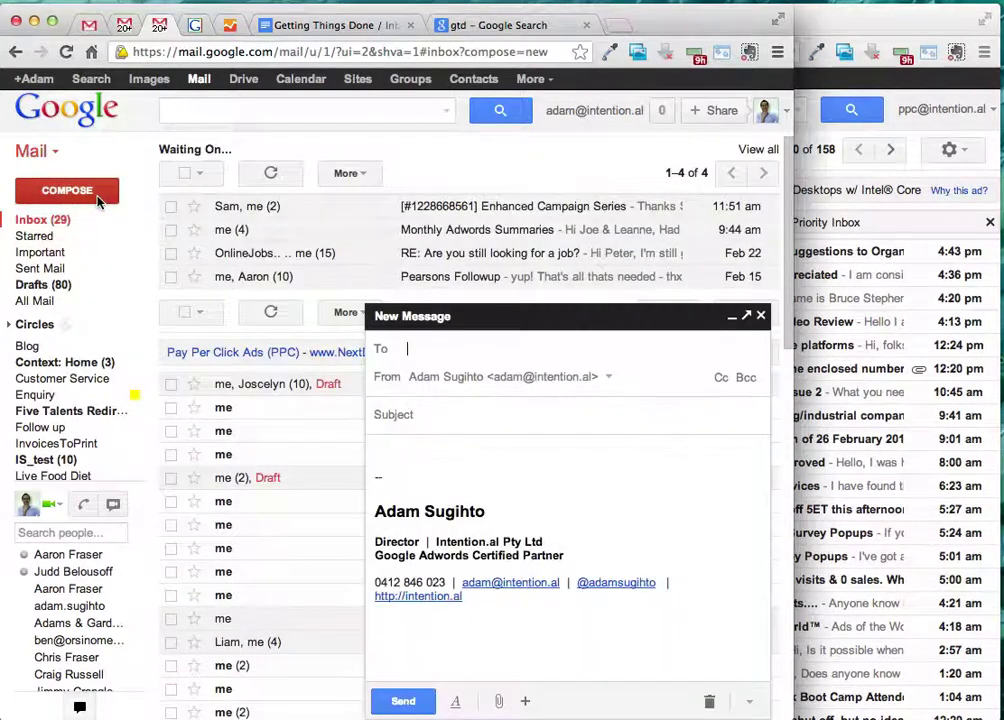
type("adam")
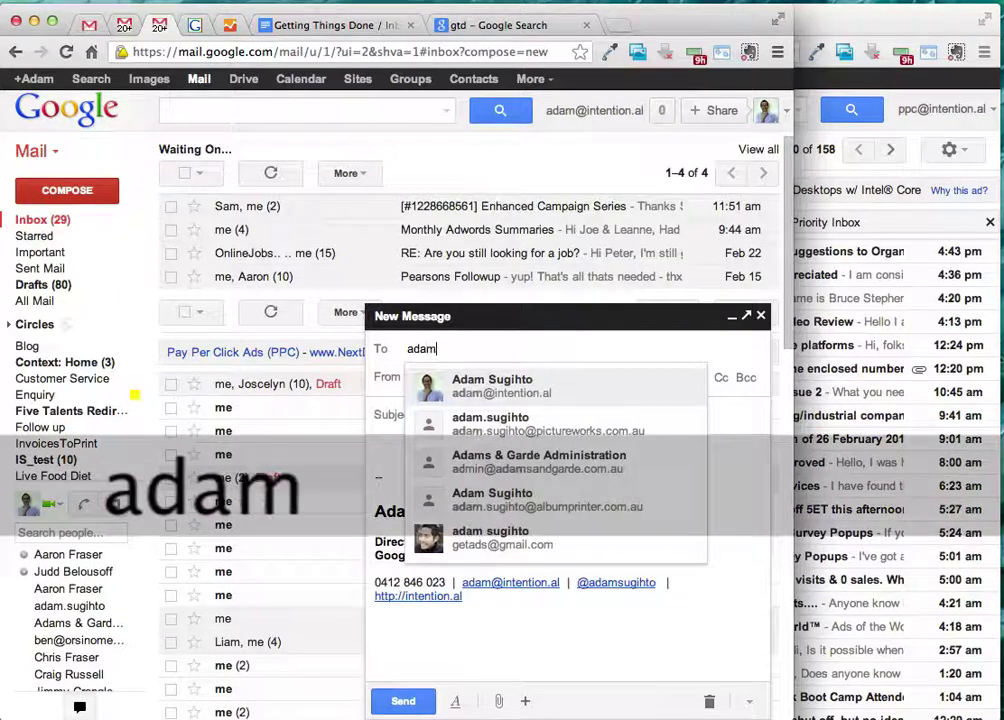
key("Return")
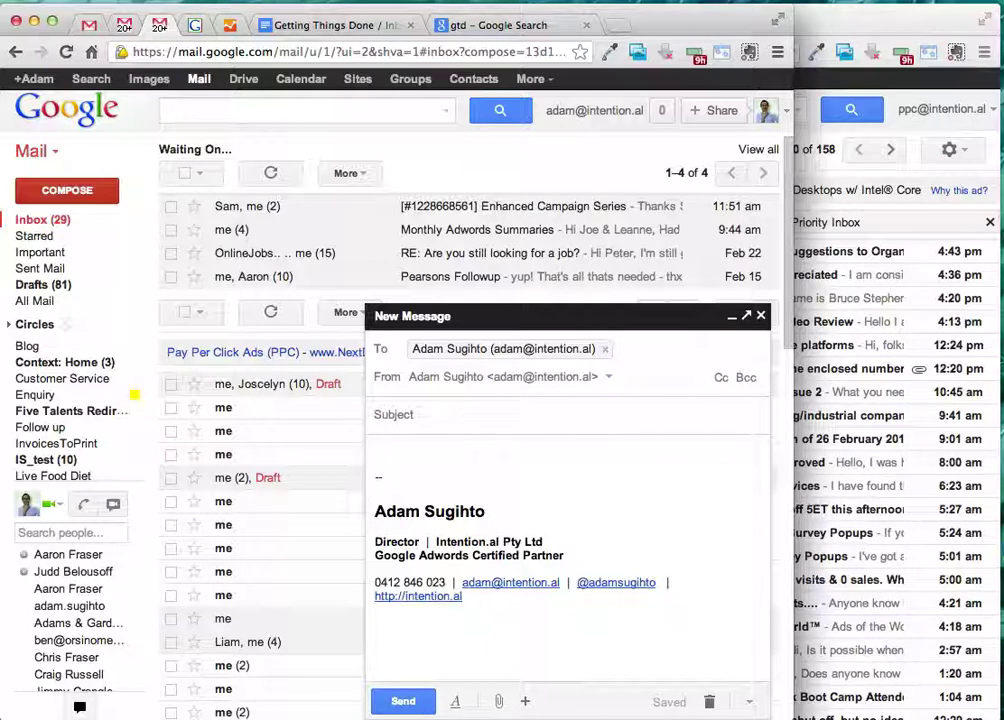
key("Tab")
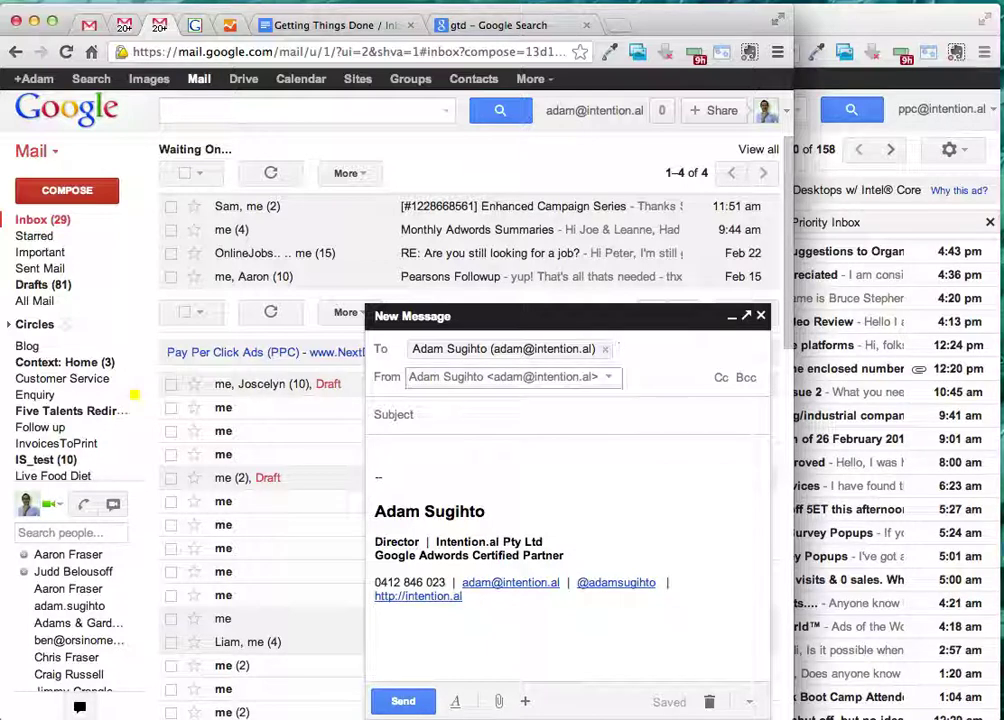
key("Tab")
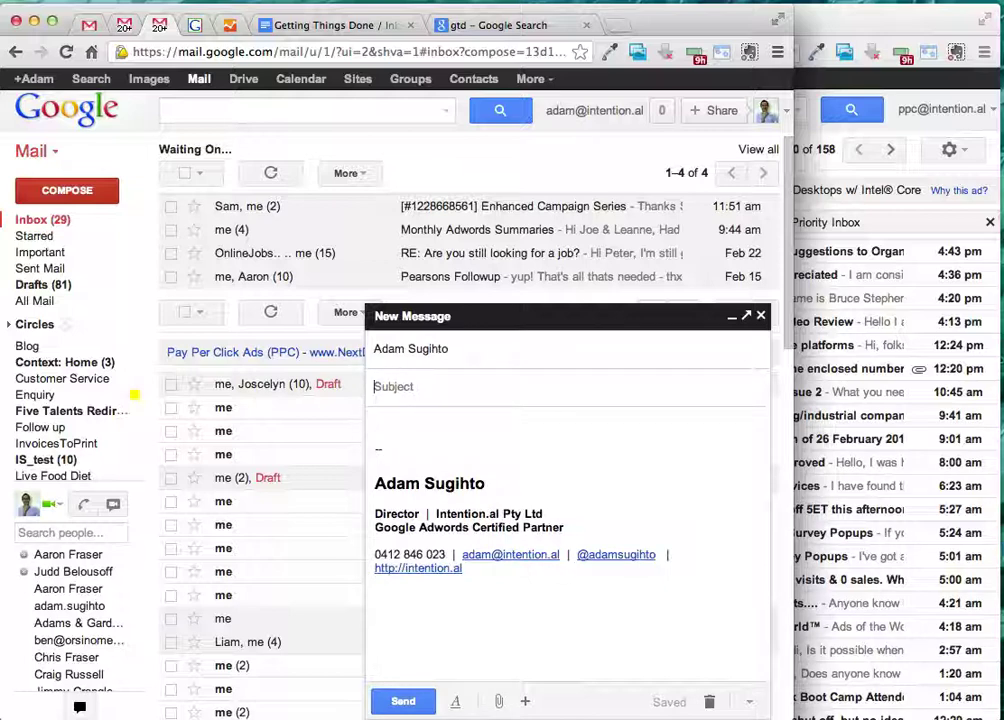
type("Re")
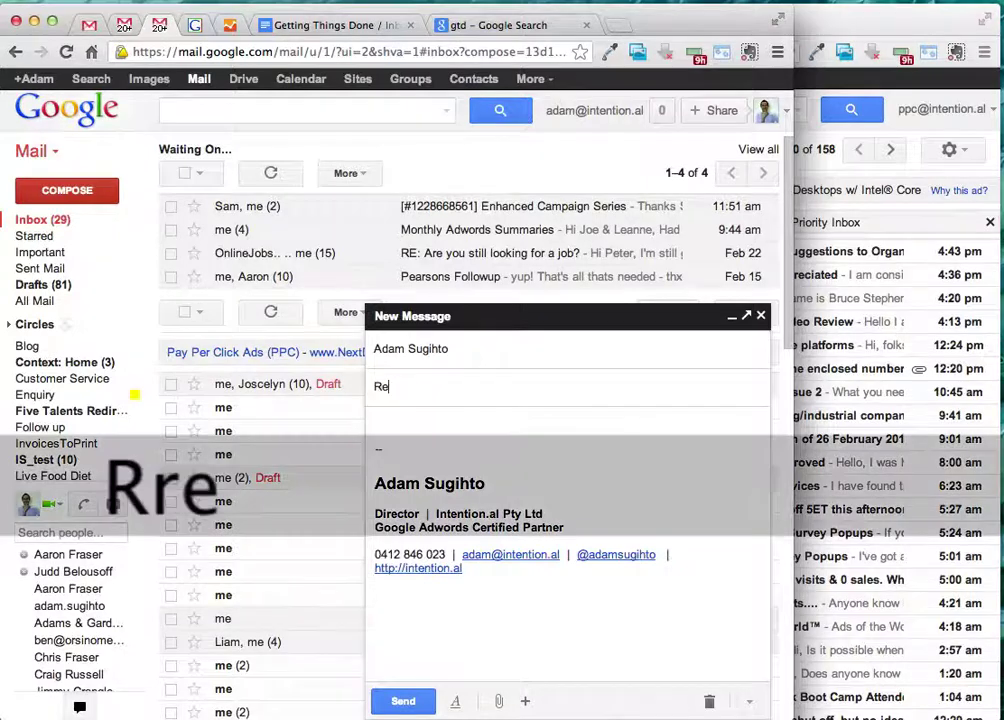
type("cord GTD ")
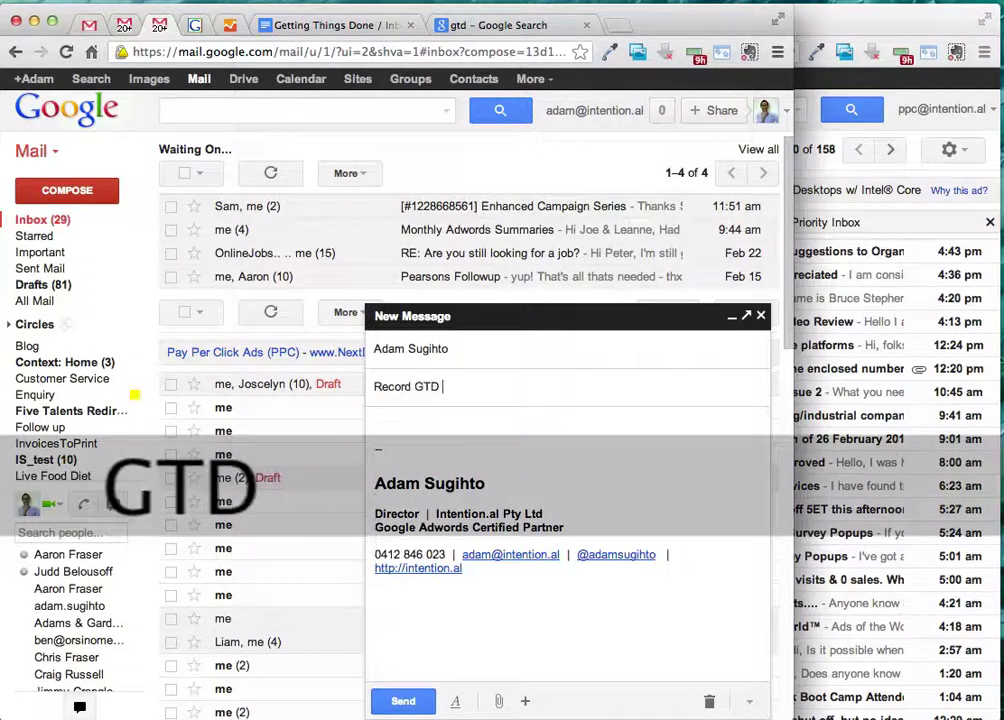
type("video for staff")
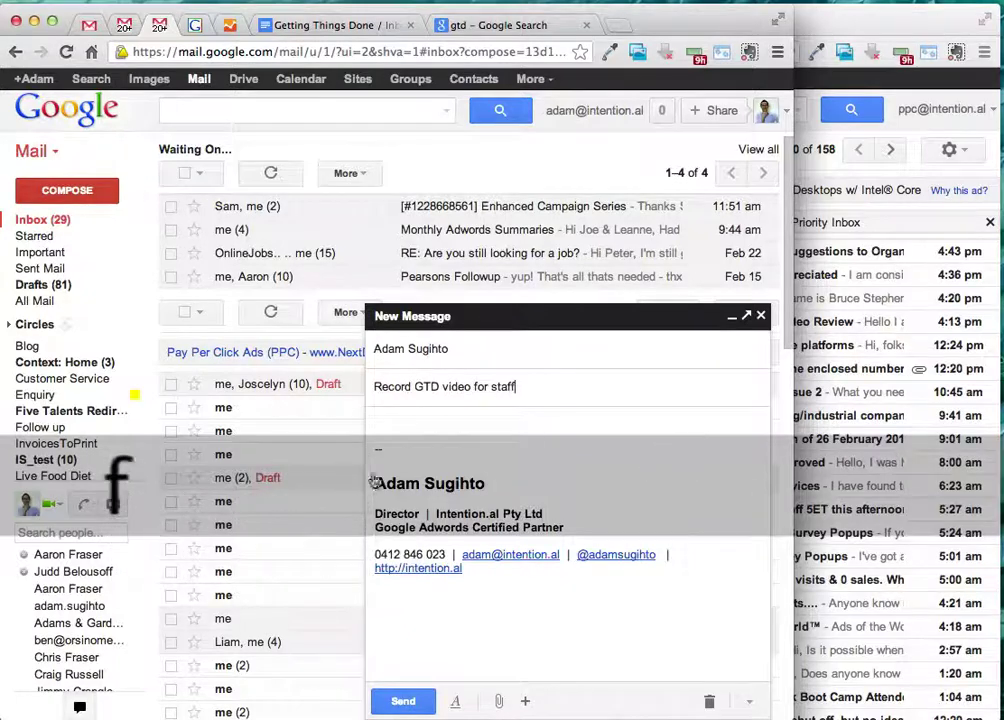
left_click(403, 701)
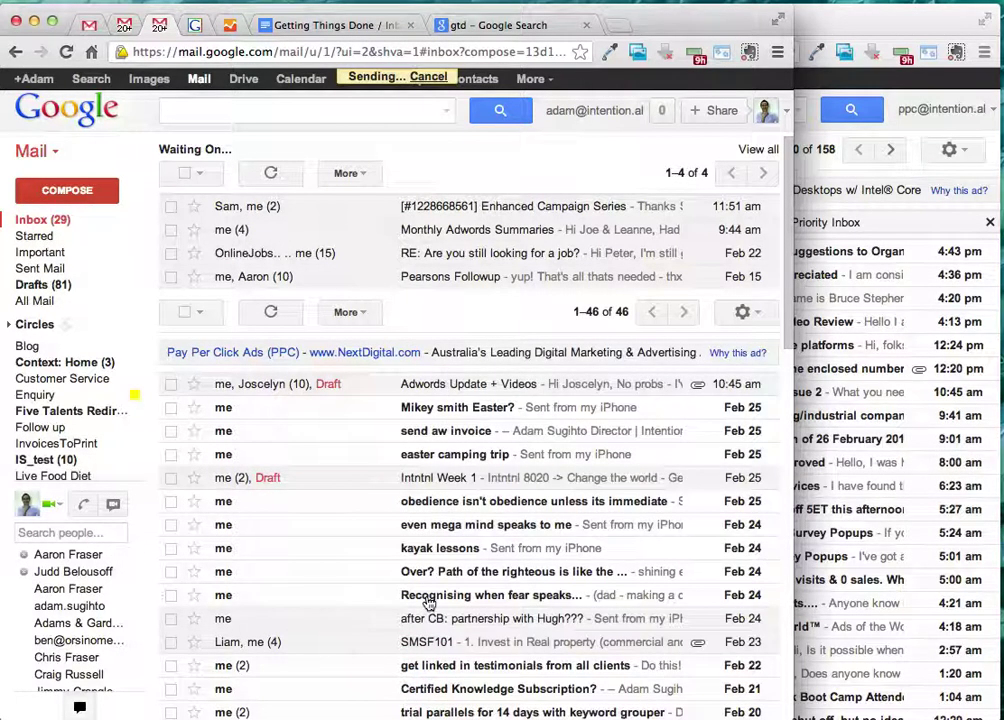
- Refresh the inbox to show the sent message, then return to the guide document
mouse_move(85, 242)
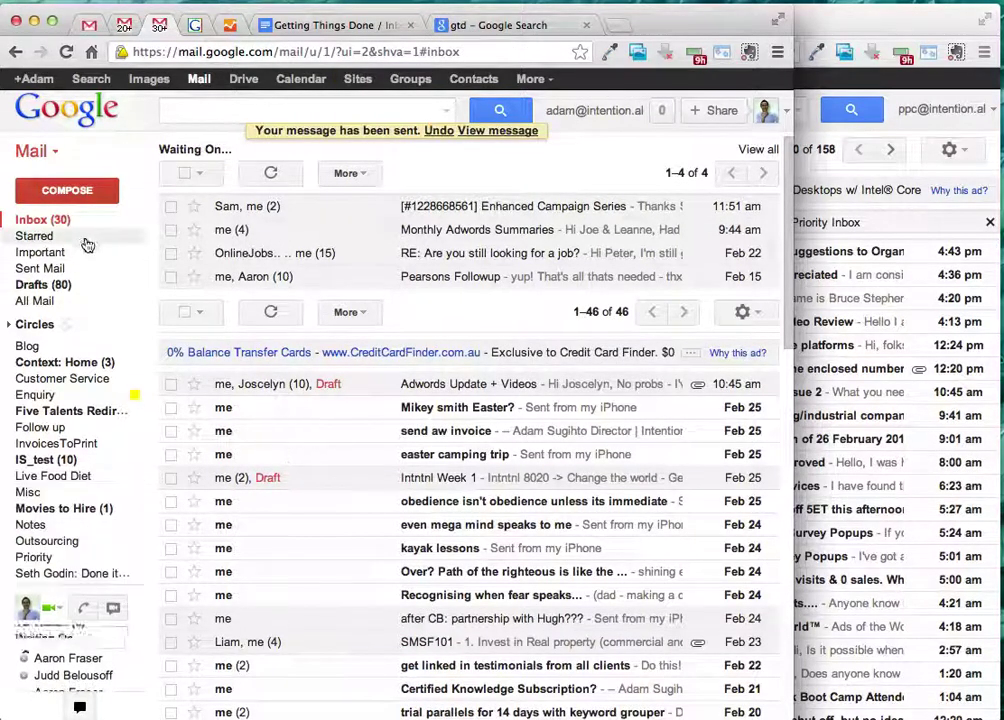
left_click(89, 220)
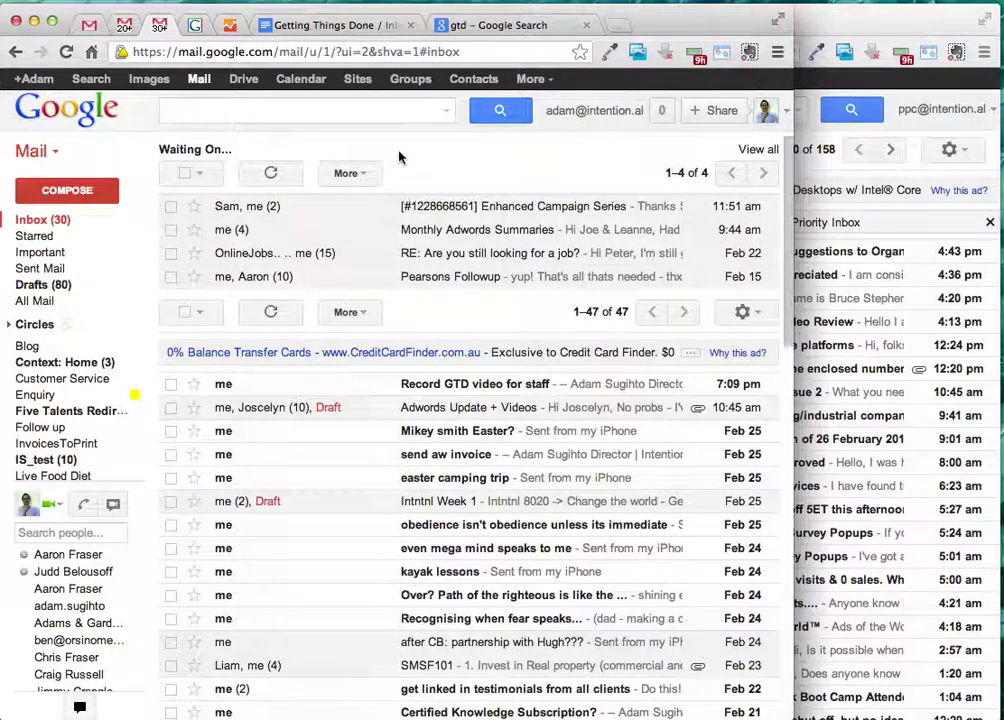
left_click(335, 27)
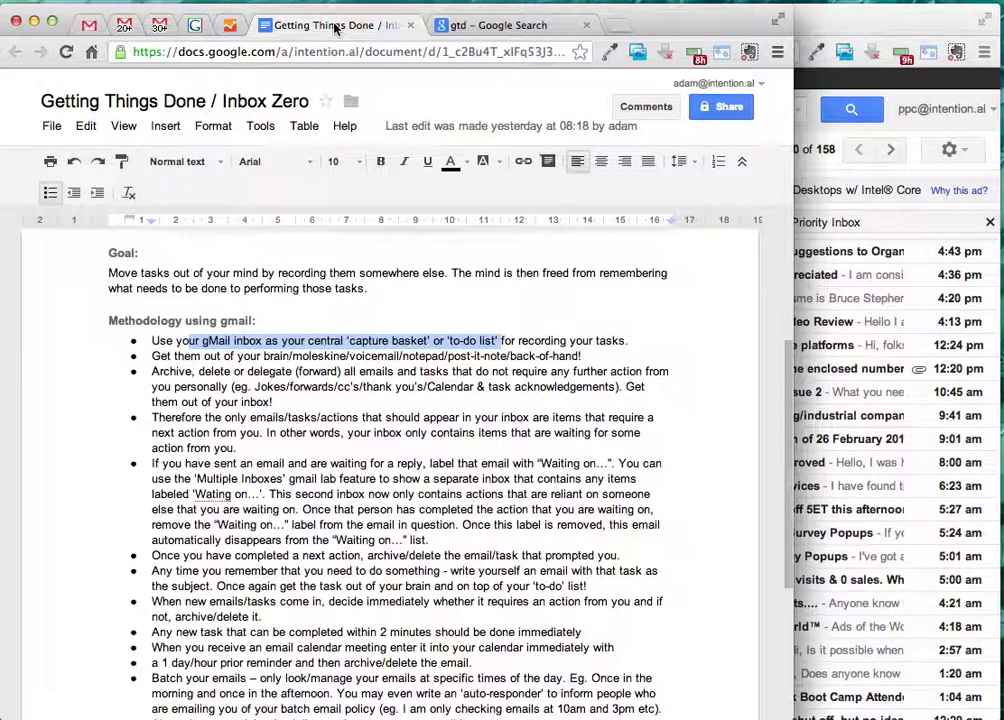
- Read through the capture basket, second and Archive, delete or delegate bullets, then return to Gmail
left_click(385, 290)
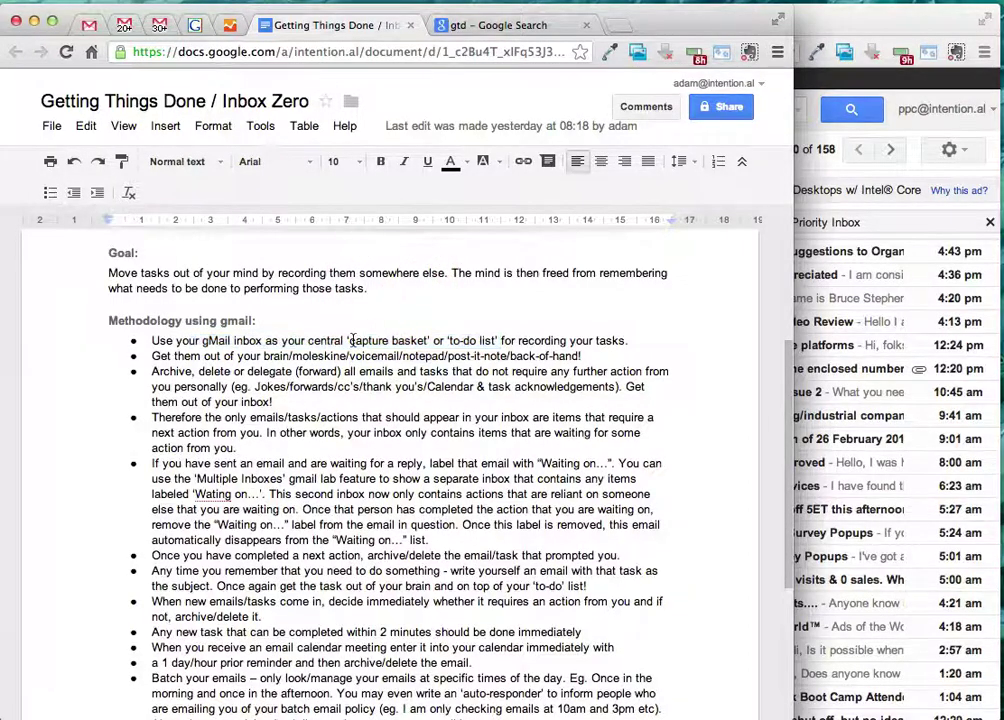
left_click_drag(349, 340, 430, 340)
left_click(452, 340)
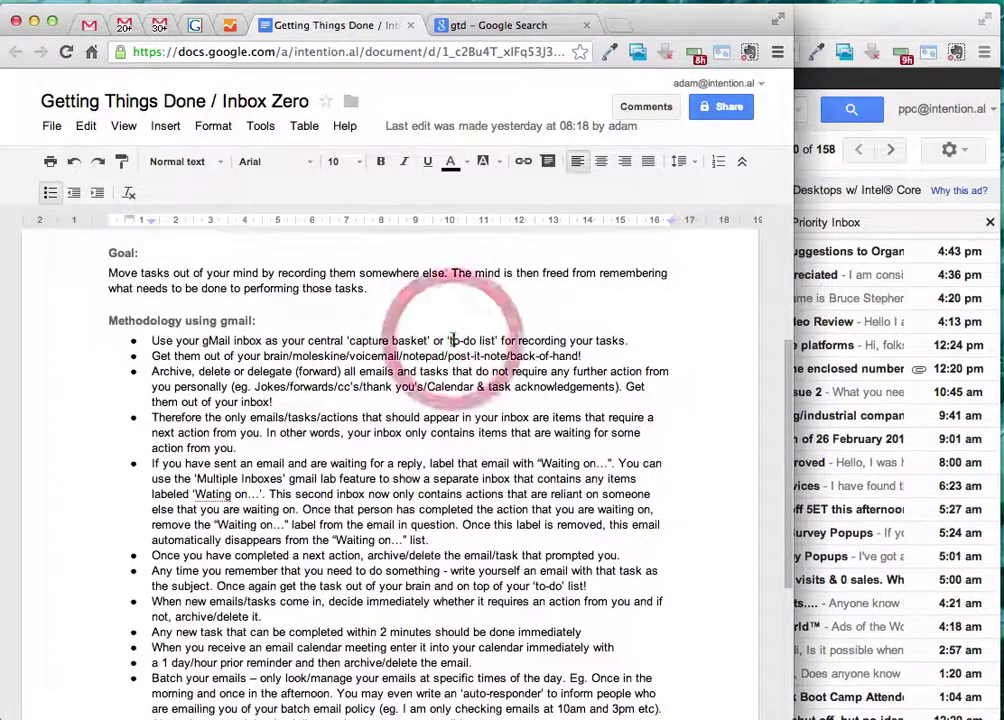
left_click(478, 340)
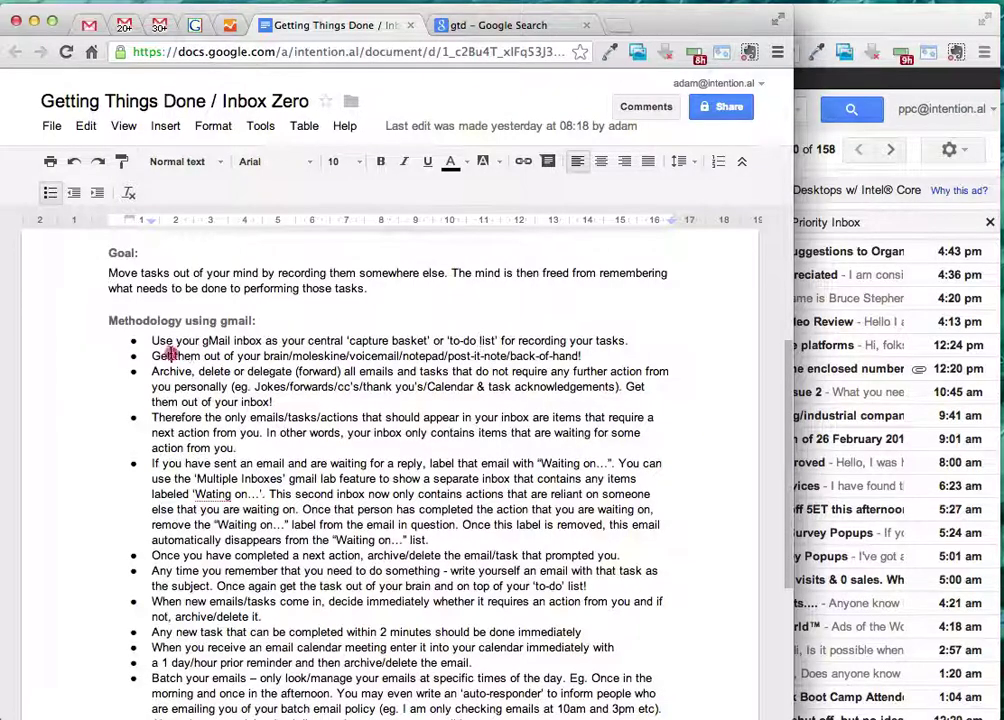
left_click_drag(173, 356, 536, 356)
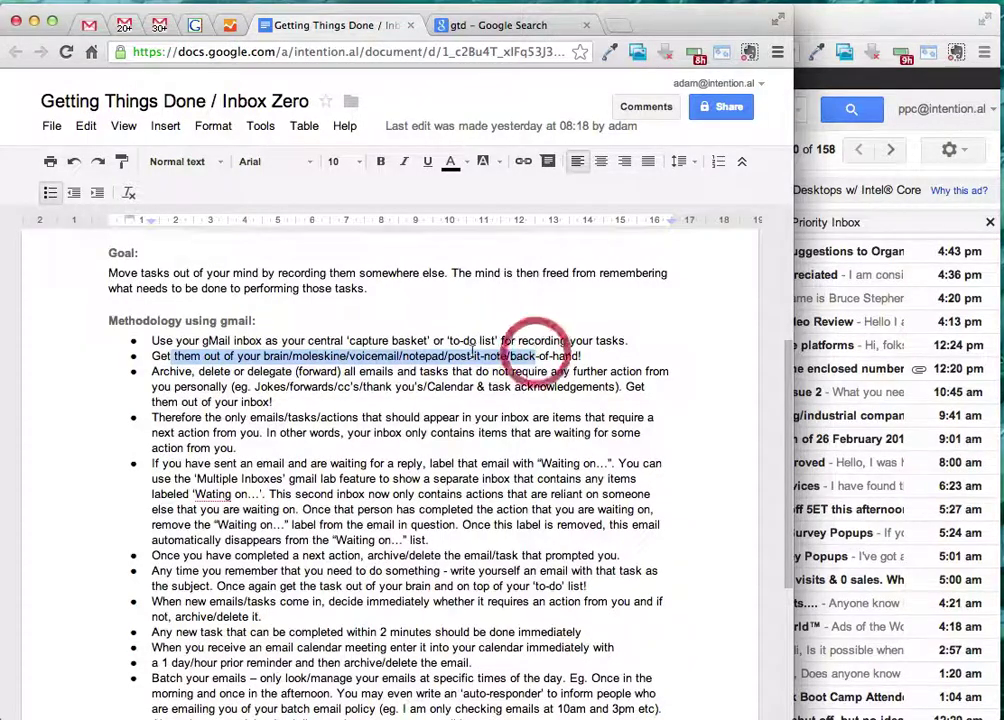
left_click(258, 357)
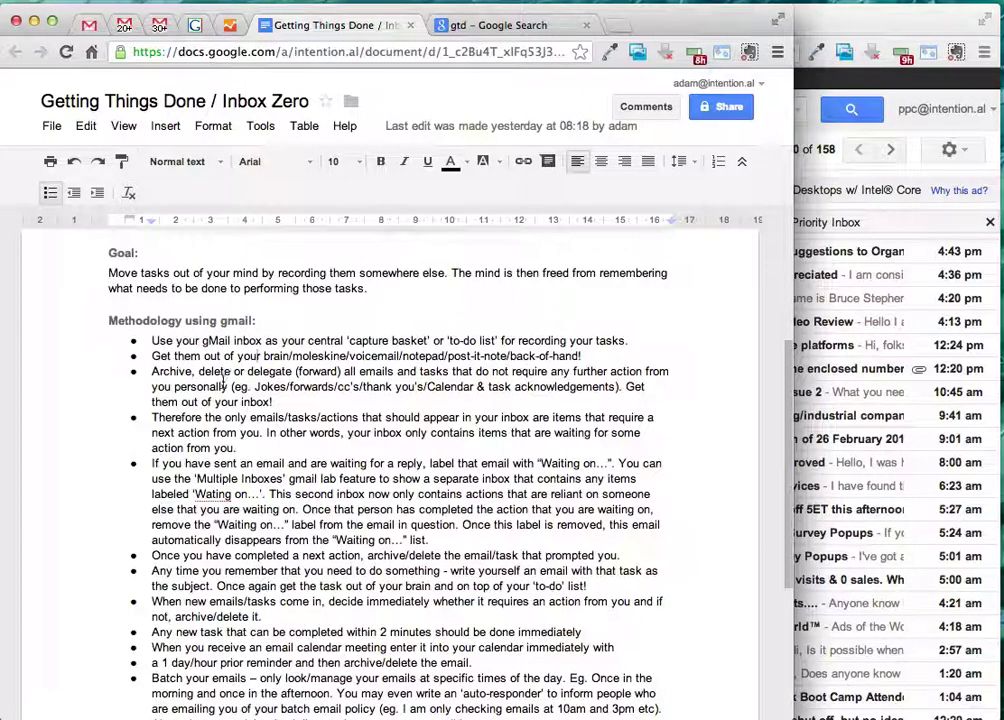
left_click_drag(153, 371, 270, 401)
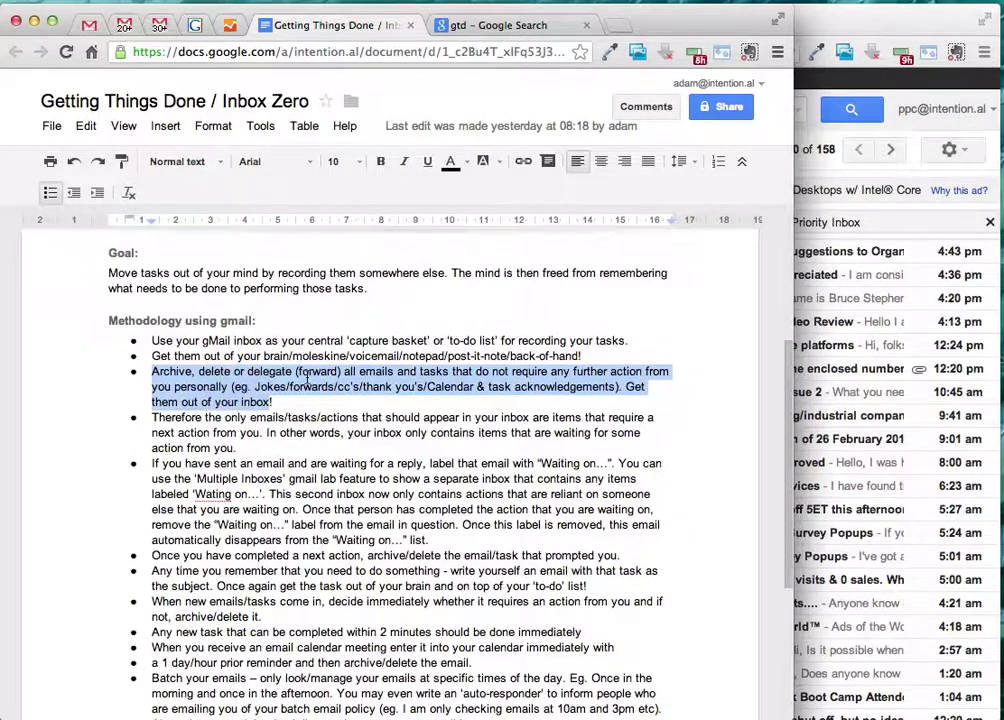
left_click(143, 27)
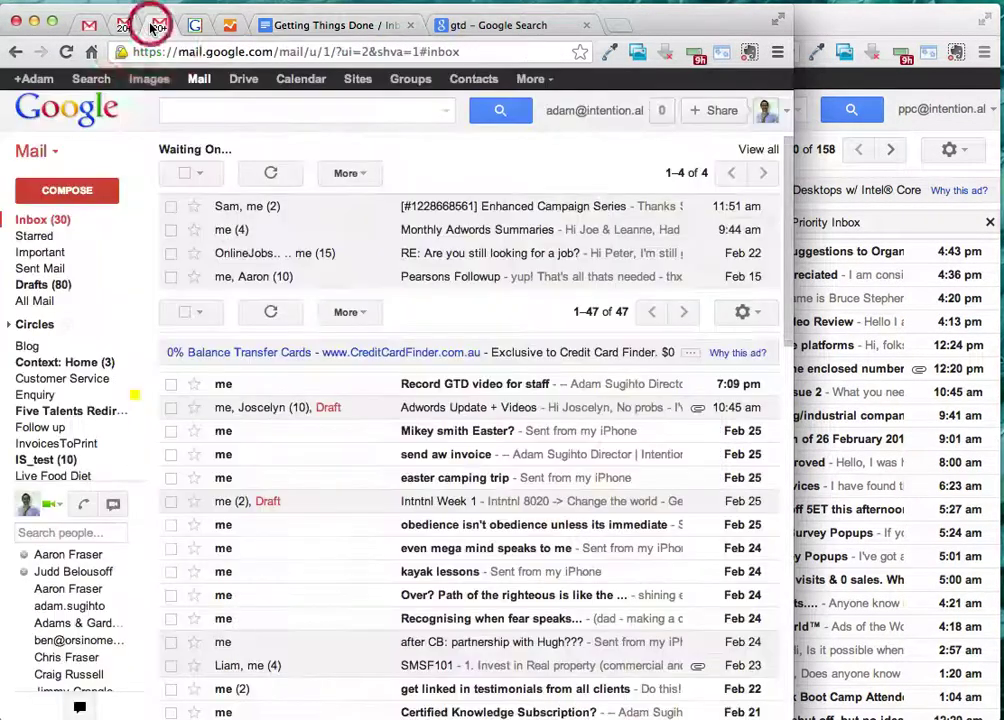
- Scroll the inbox to the bottom and back, then return to the guide document
scroll(341, 481, "down", 5)
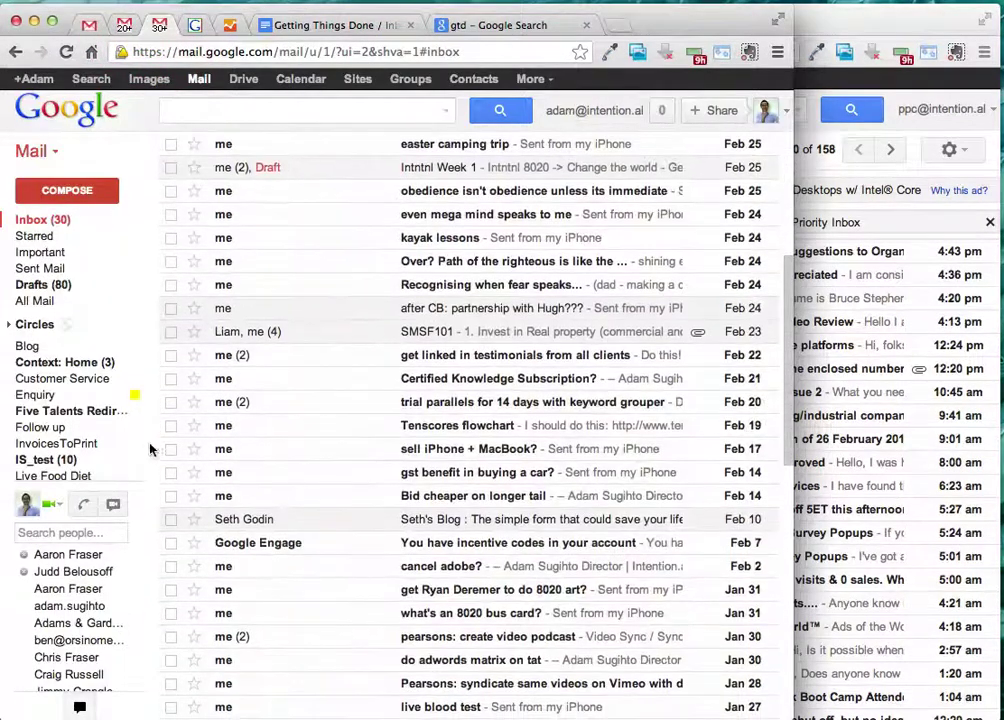
scroll(188, 471, "down", 10)
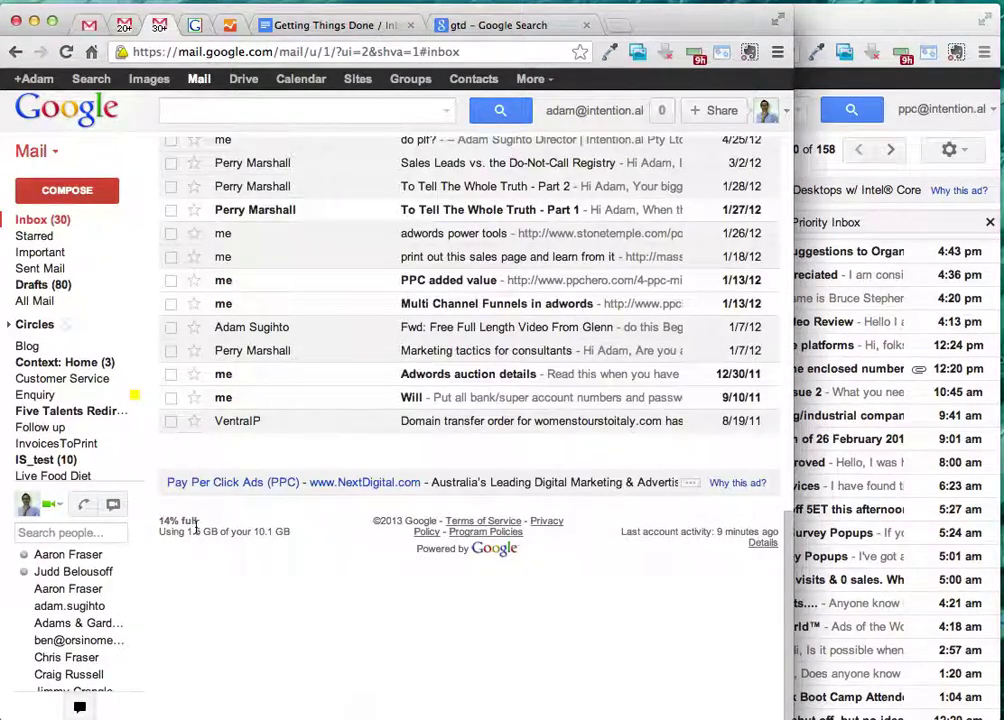
left_click_drag(182, 528, 272, 531)
scroll(343, 248, "up", 10)
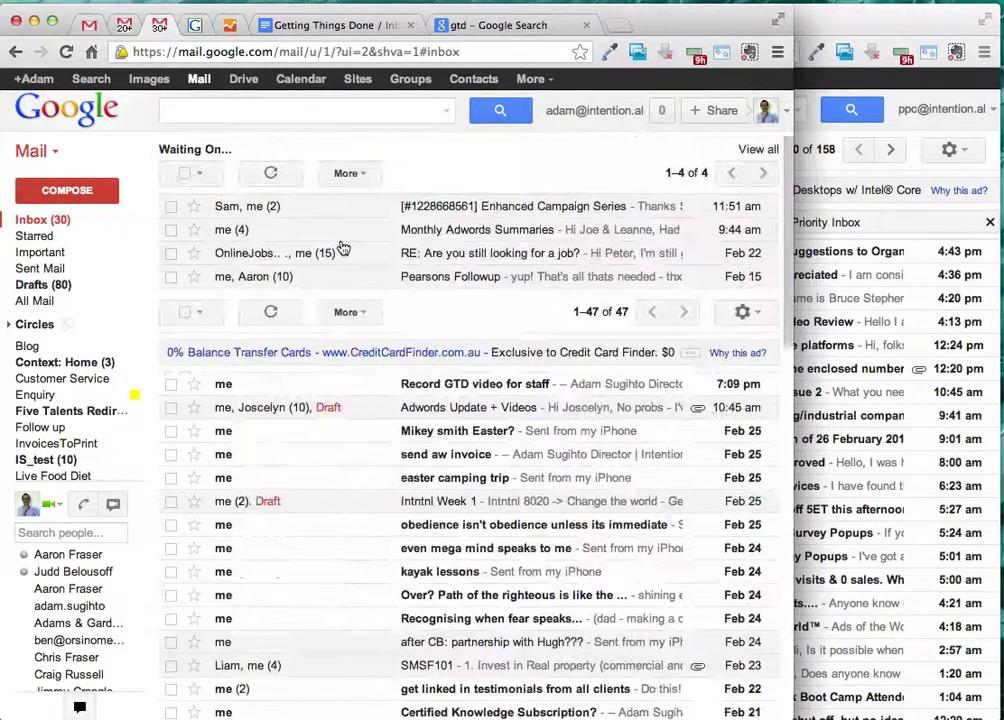
left_click(333, 18)
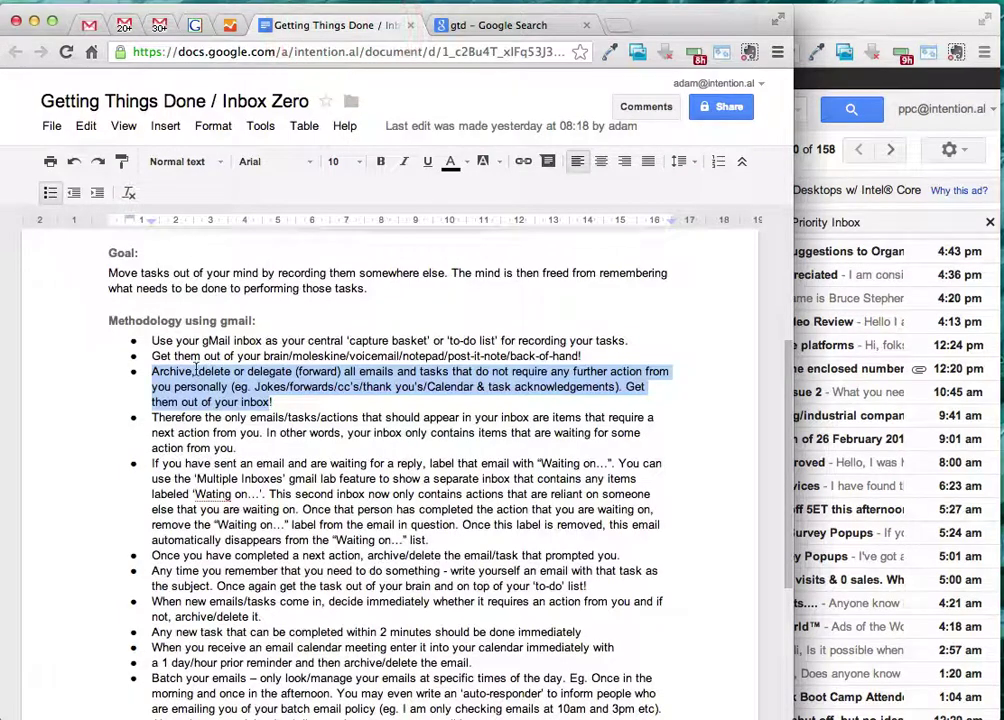
left_click(160, 371)
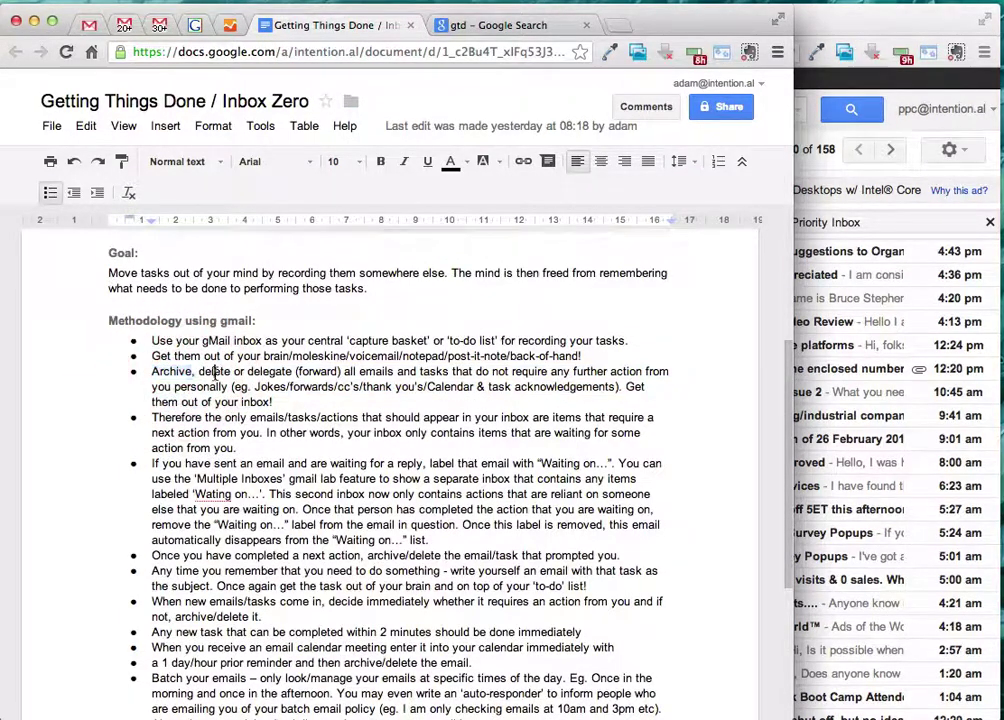
left_click(214, 371)
left_click_drag(343, 386, 353, 386)
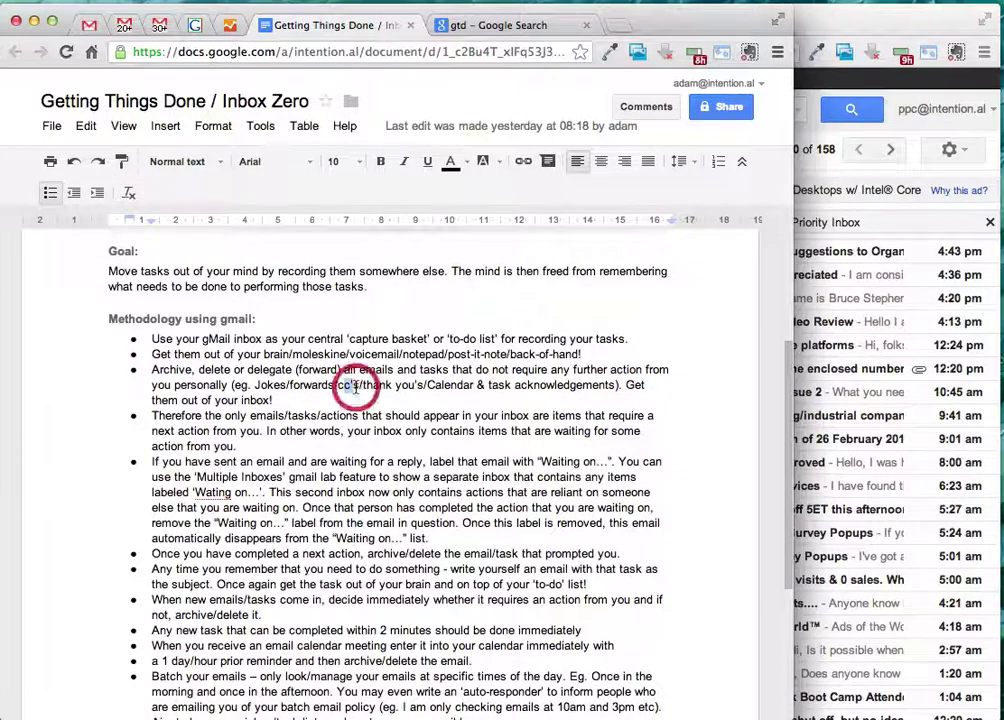
left_click(380, 386)
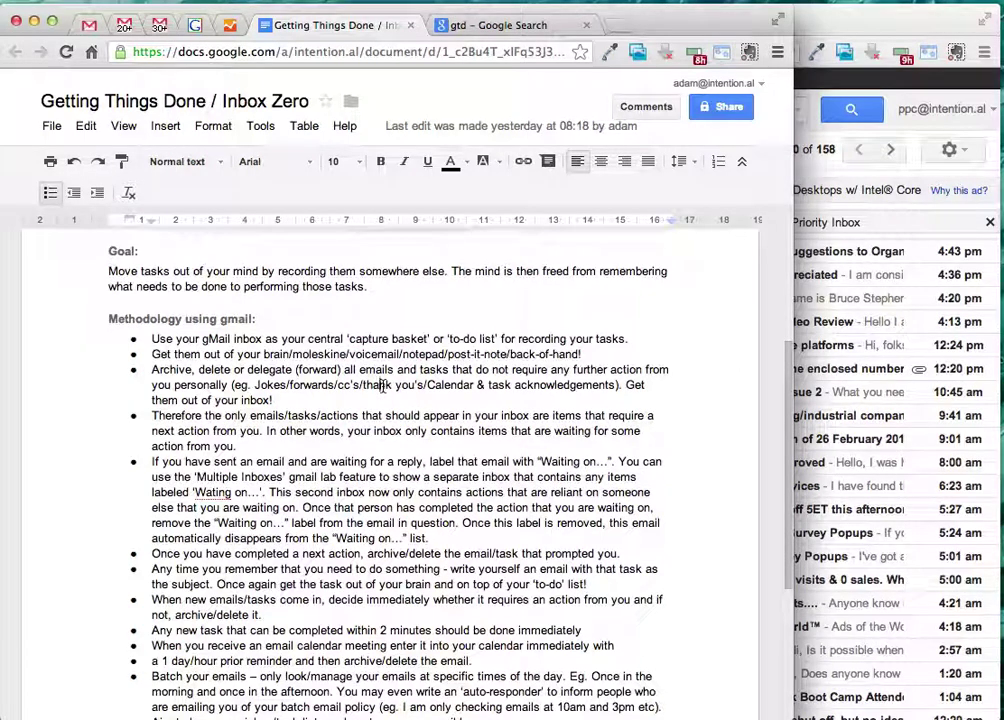
- Send yourself an email with subject 'thank you for ...' and reload the inbox
left_click(160, 28)
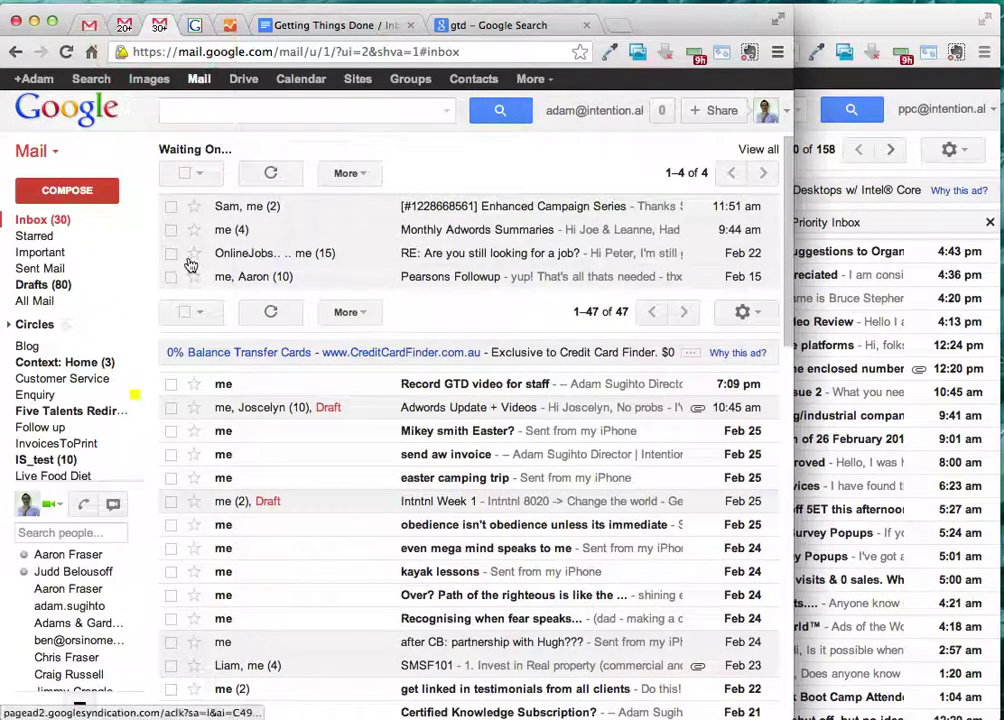
left_click(67, 190)
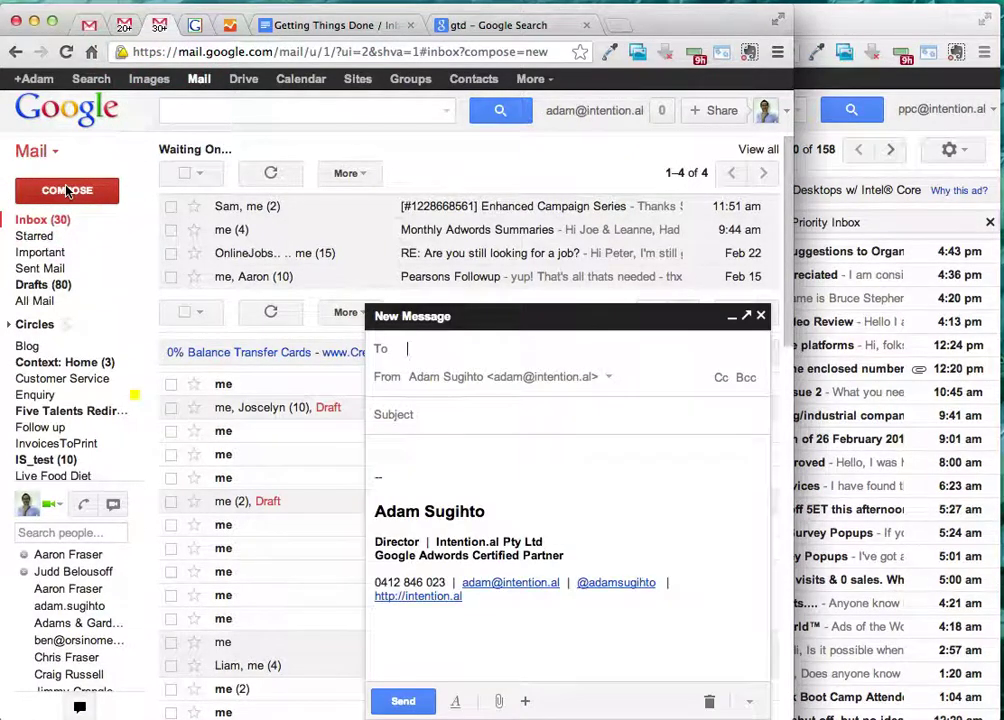
type("adam")
key("Tab")
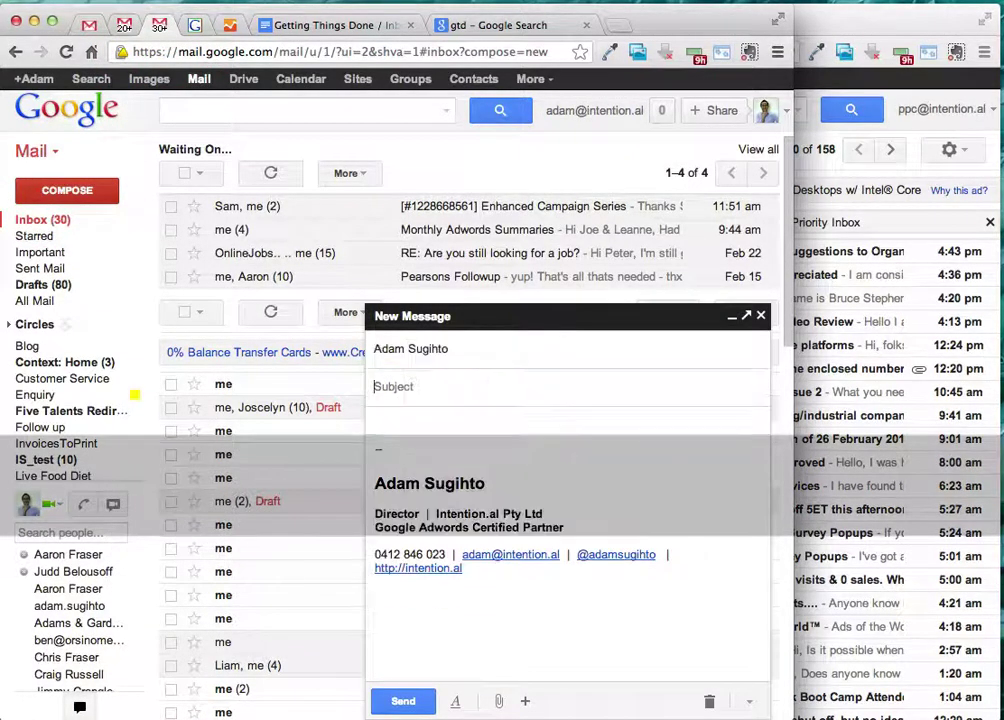
type("thank you ")
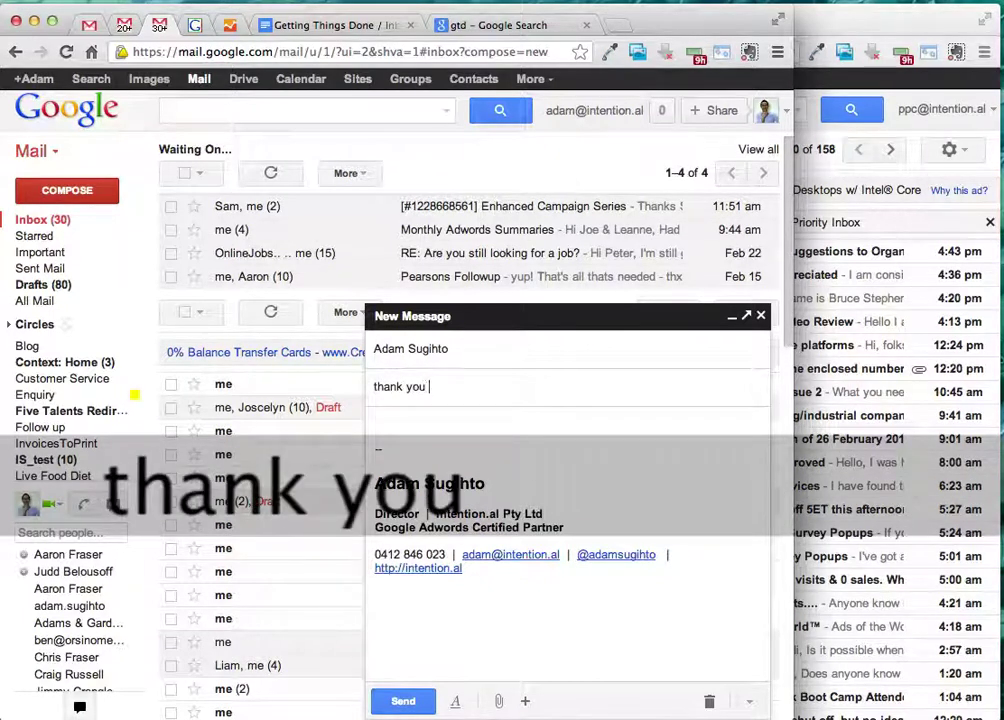
type("for ...")
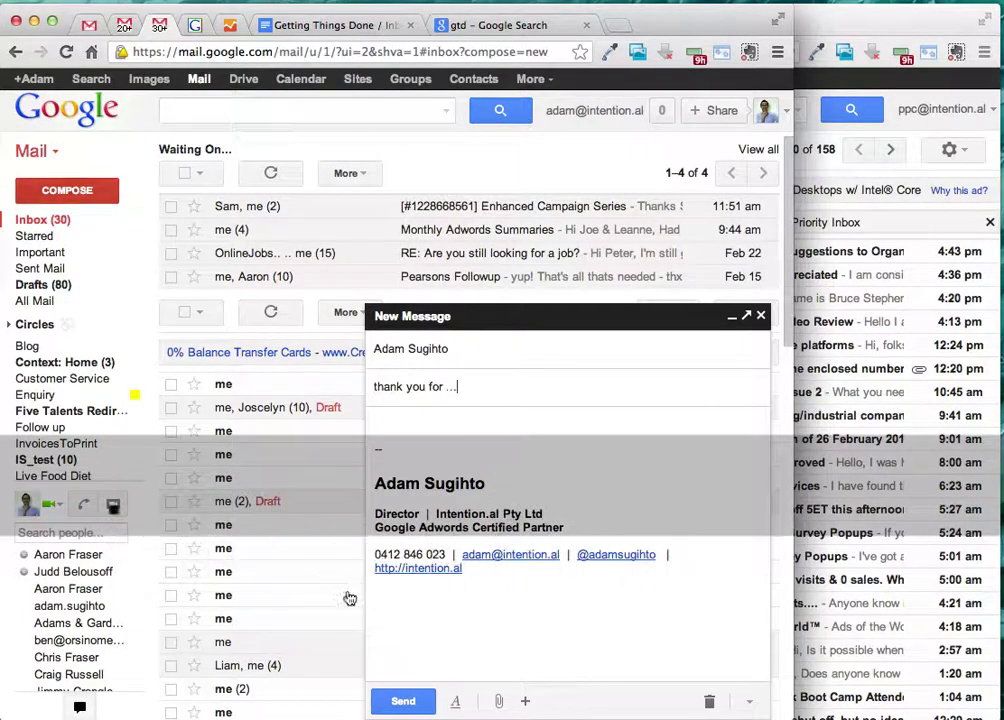
left_click(422, 702)
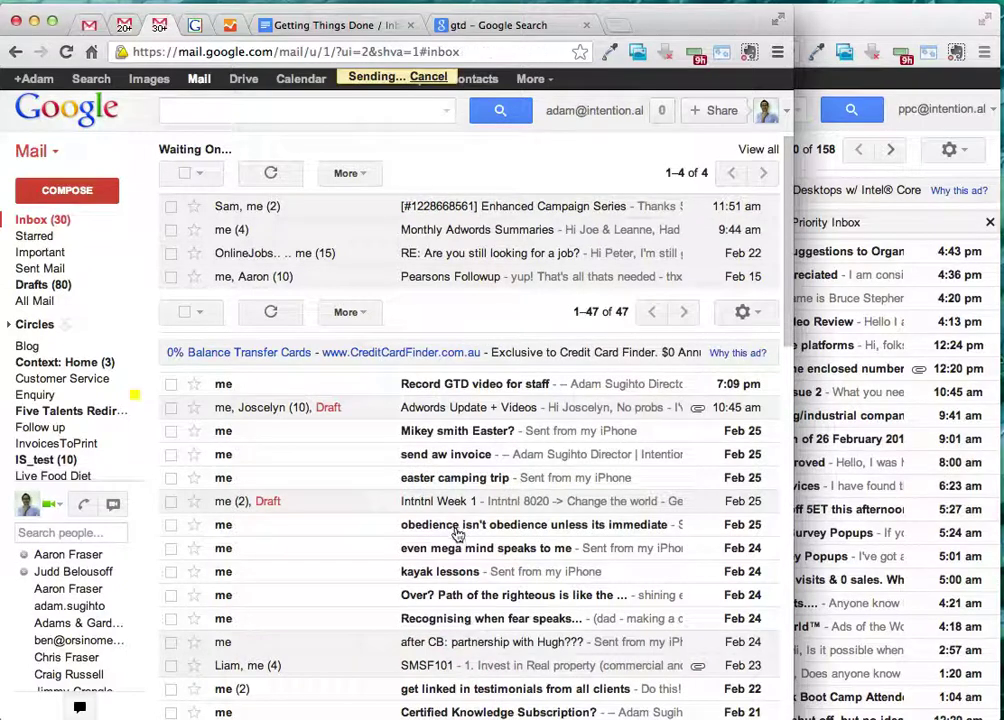
left_click(94, 218)
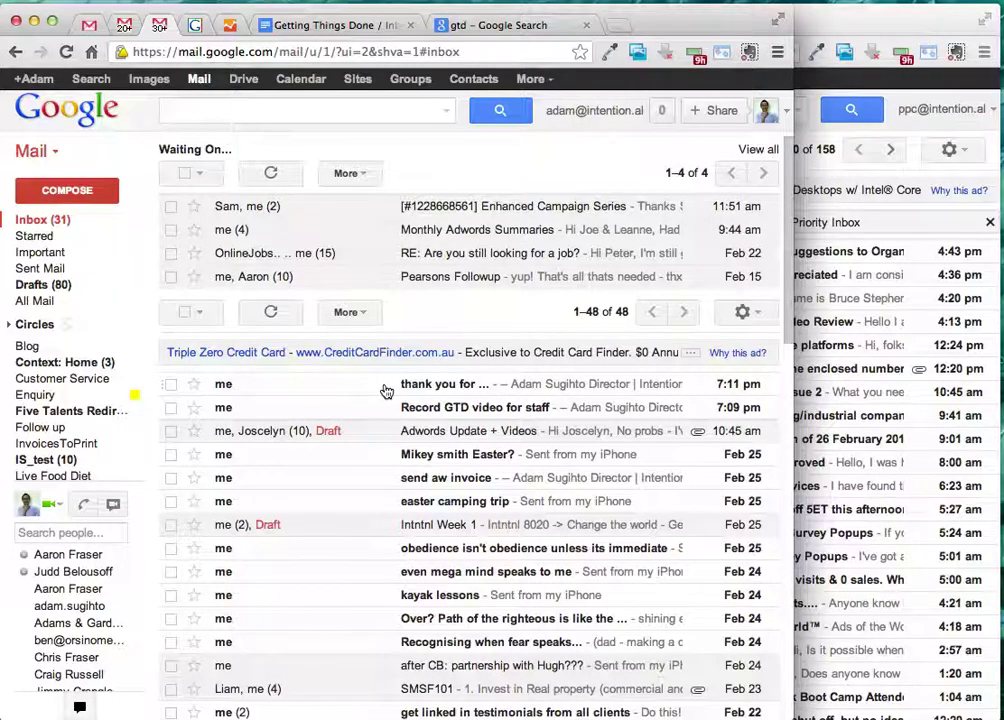
- Open the 'thank you for ...' email, discard a started reply, and archive the conversation
left_click(376, 386)
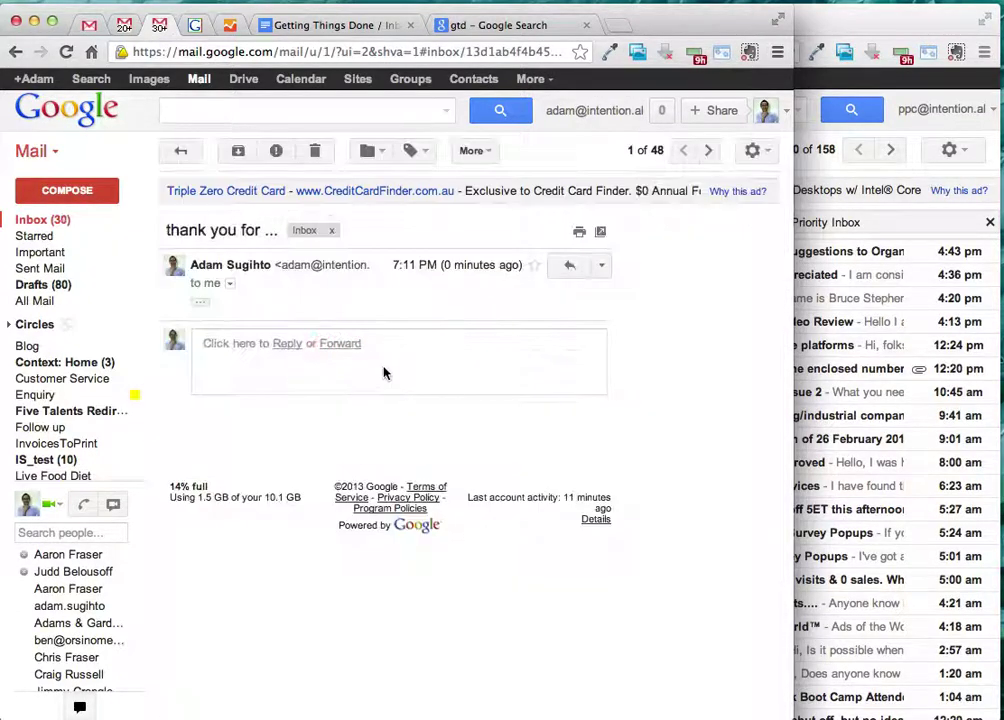
left_click(289, 346)
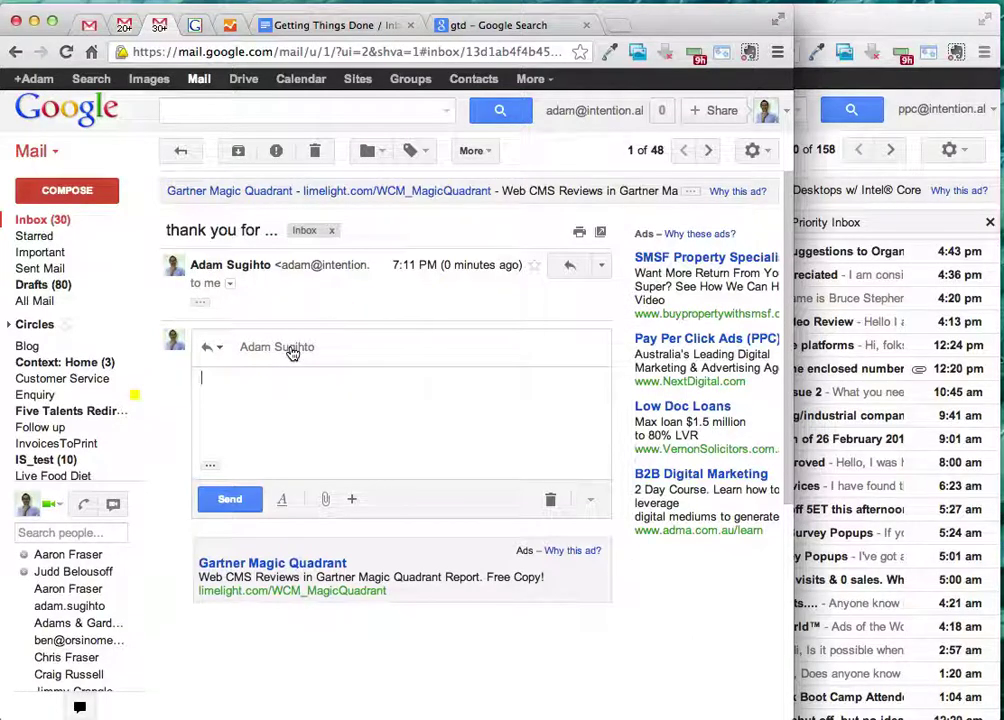
type("thank you.")
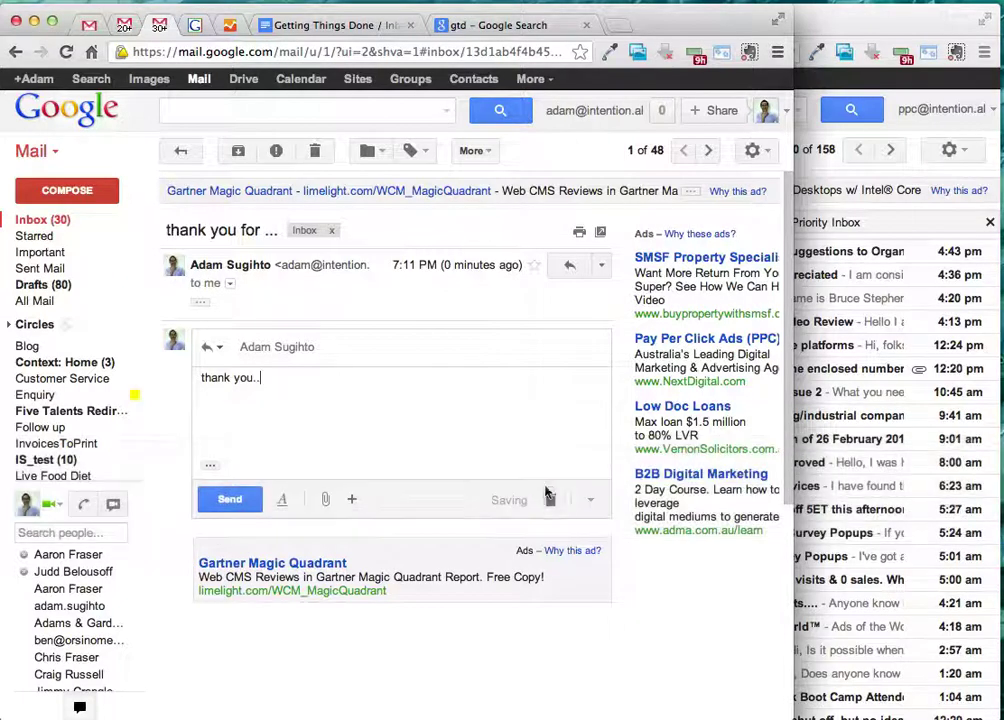
left_click(550, 499)
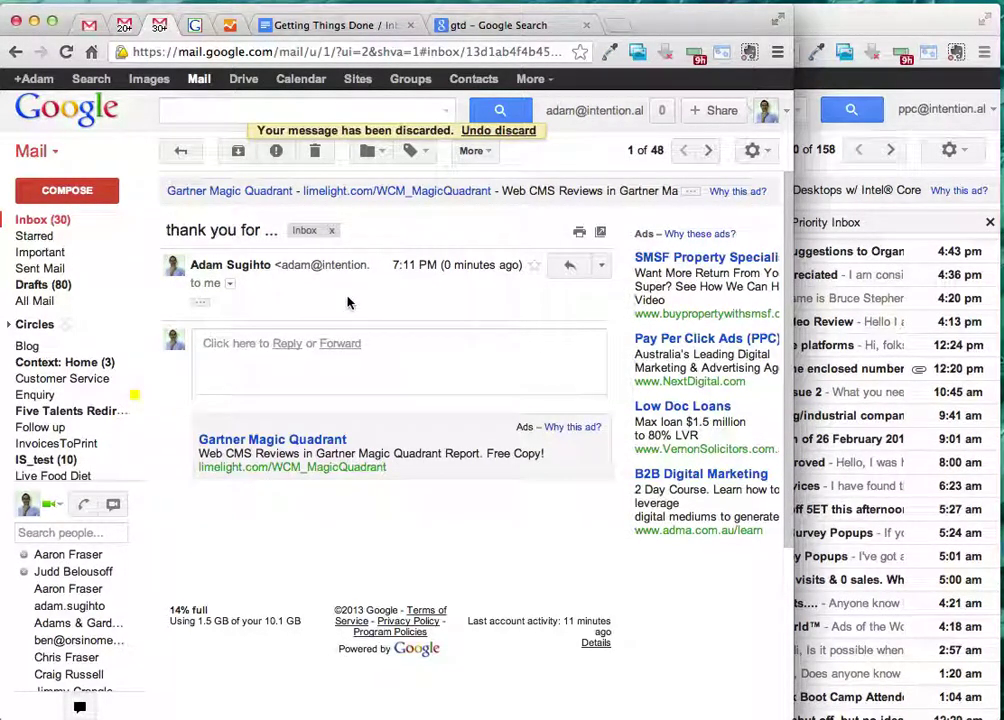
left_click(233, 153)
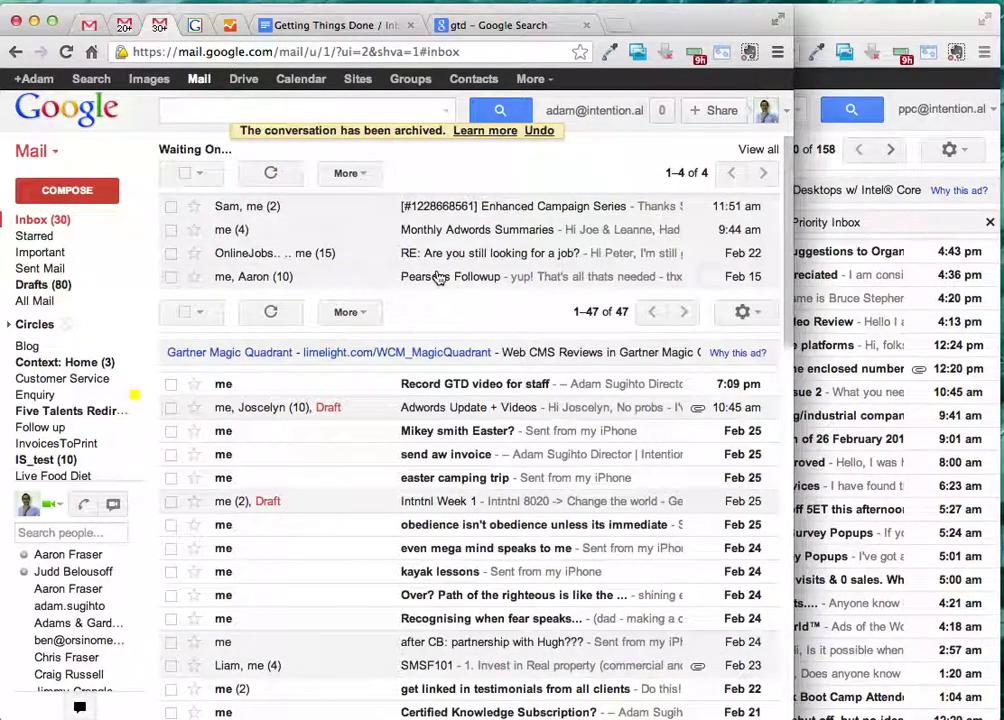
left_click(296, 30)
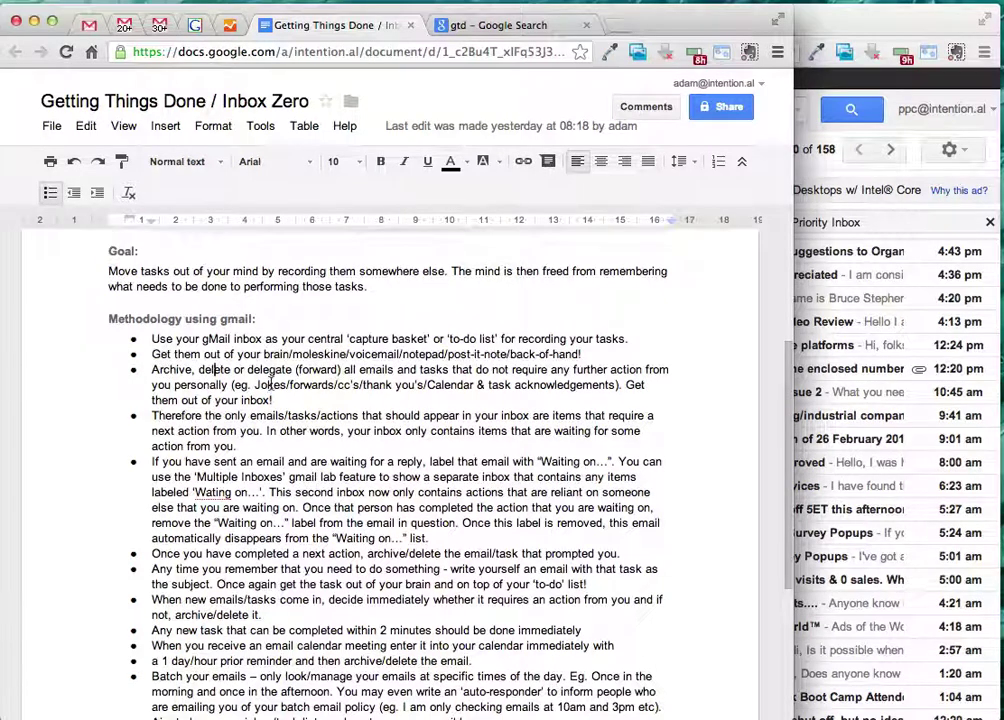
double_click(268, 384)
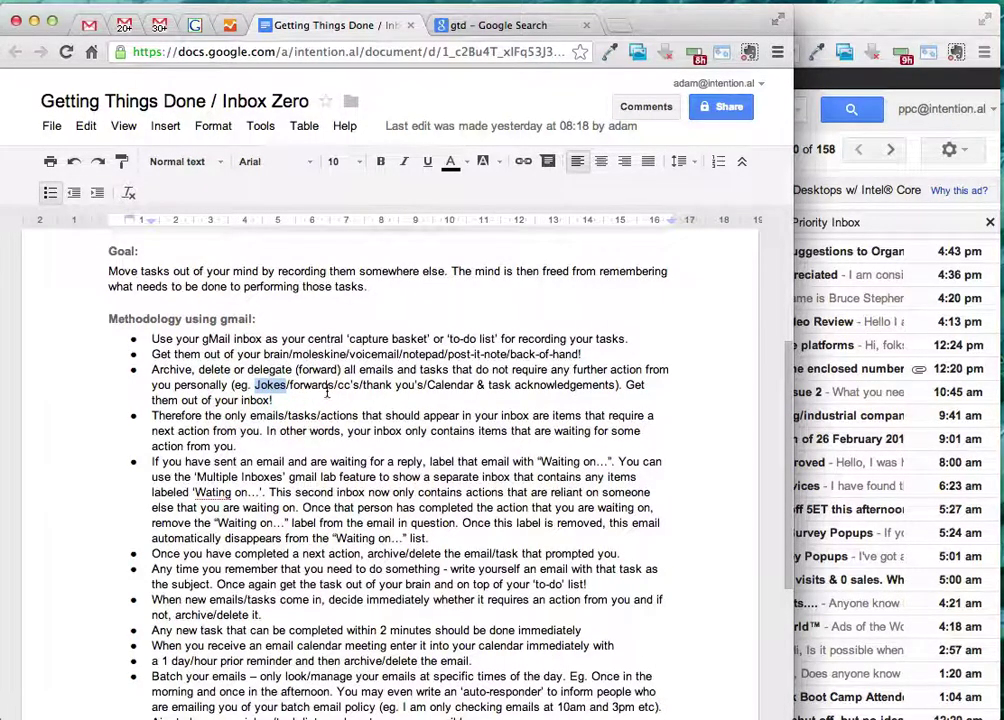
left_click(324, 390)
left_click(351, 388)
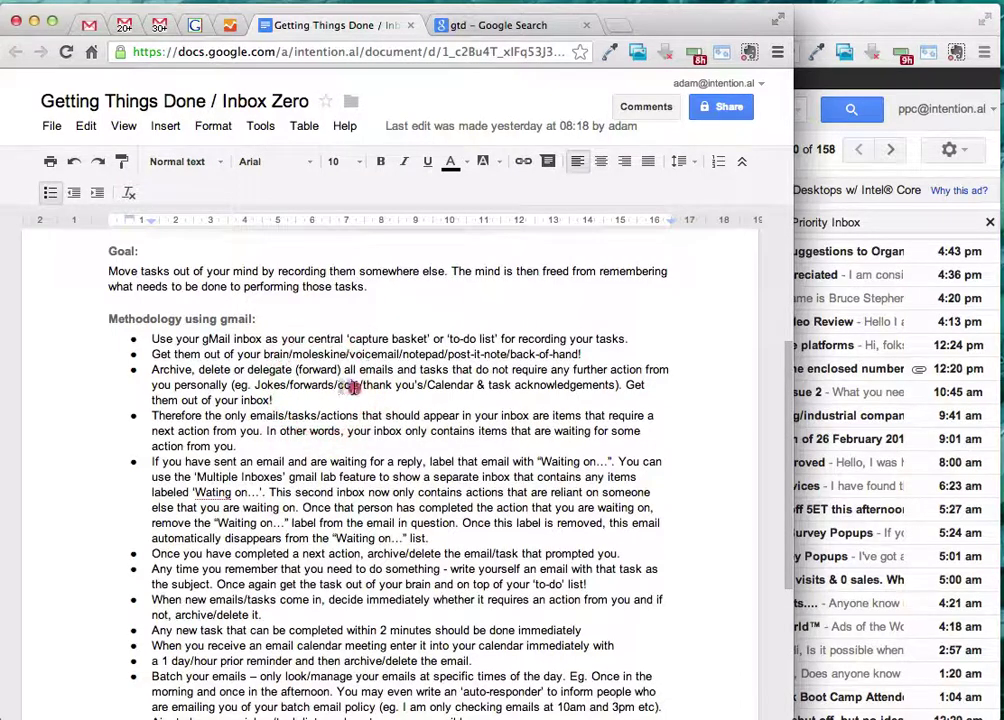
double_click(352, 388)
double_click(438, 385)
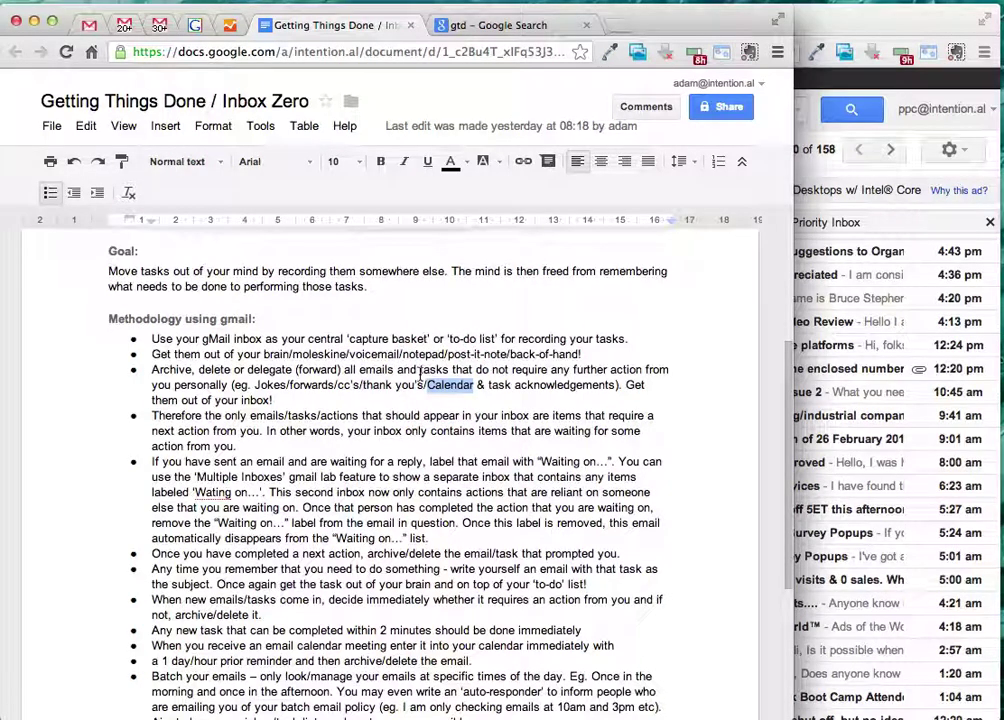
left_click(158, 30)
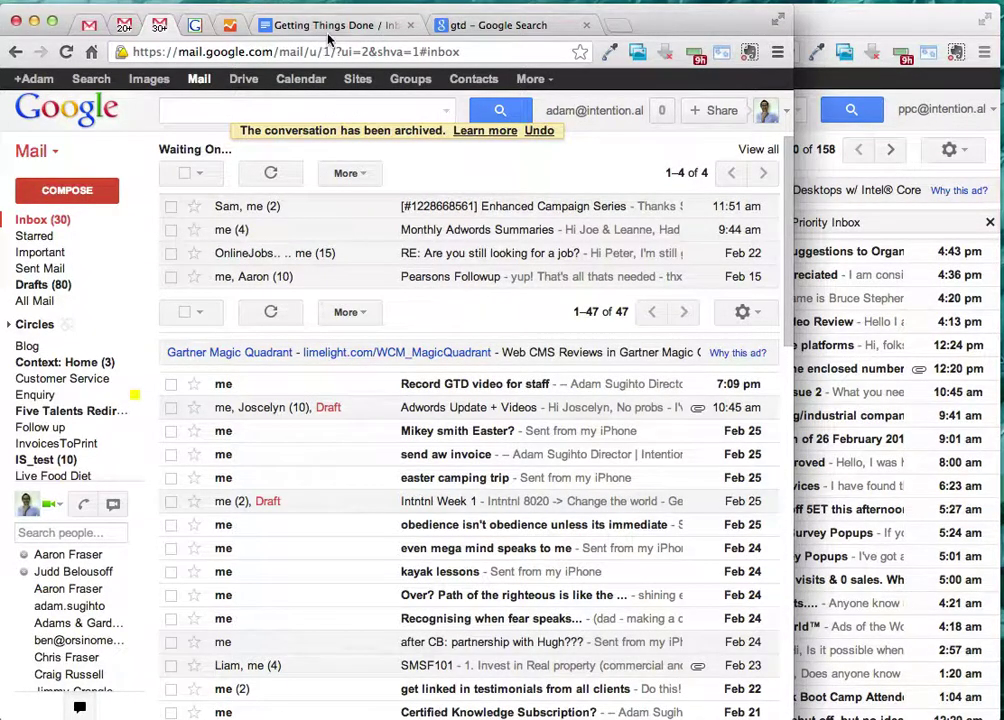
left_click(290, 25)
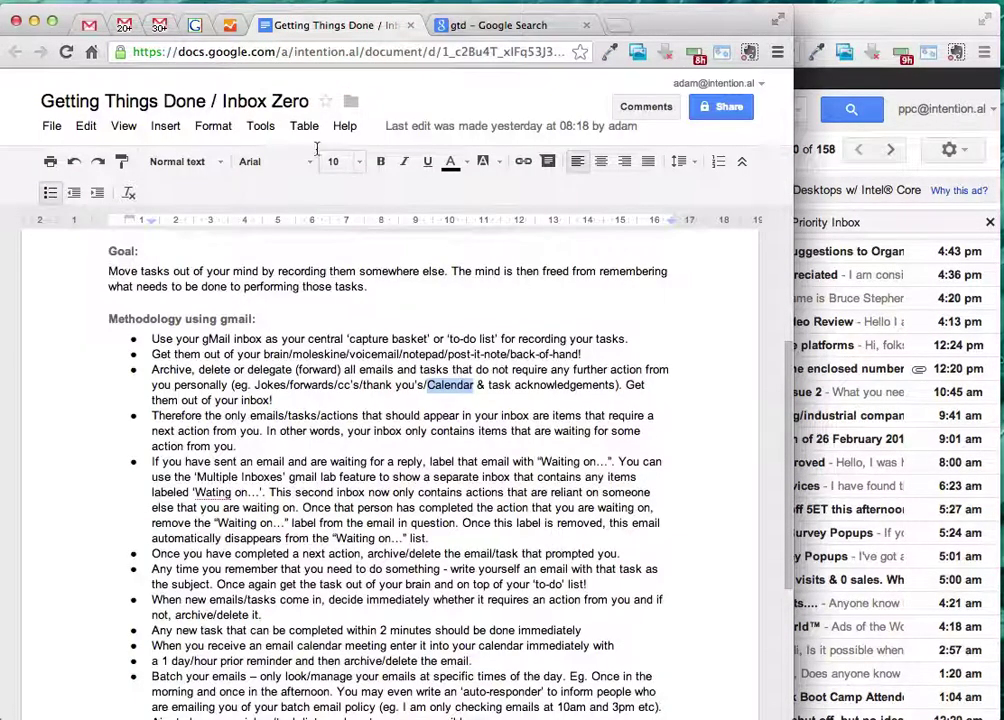
left_click(155, 25)
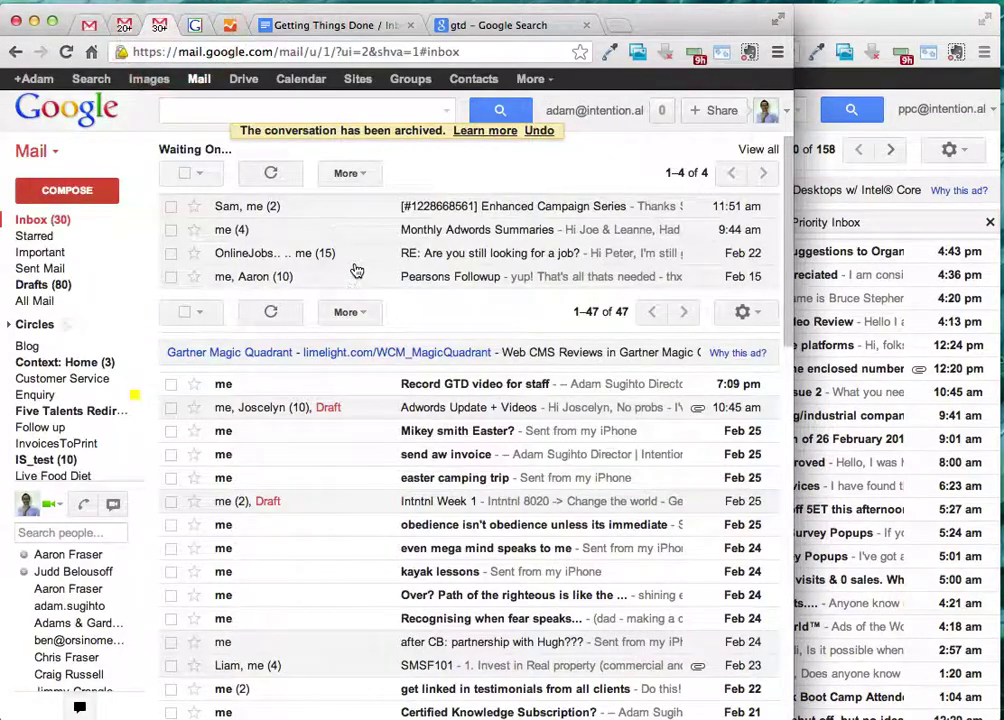
left_click(329, 30)
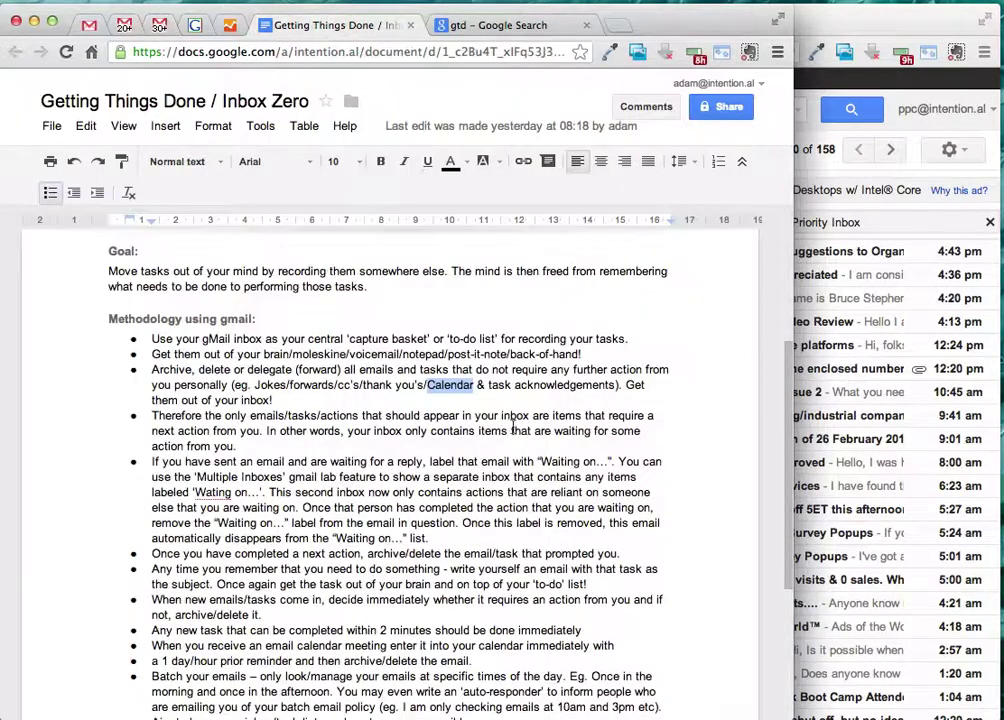
left_click(516, 387)
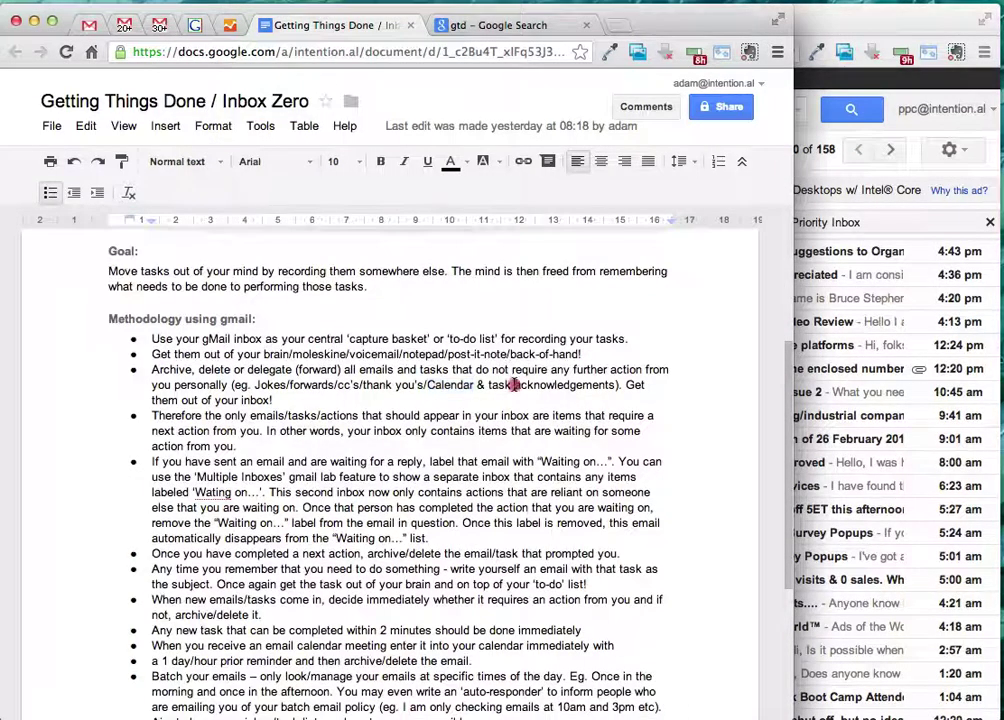
left_click(225, 388)
left_click_drag(225, 388, 271, 400)
left_click(270, 400)
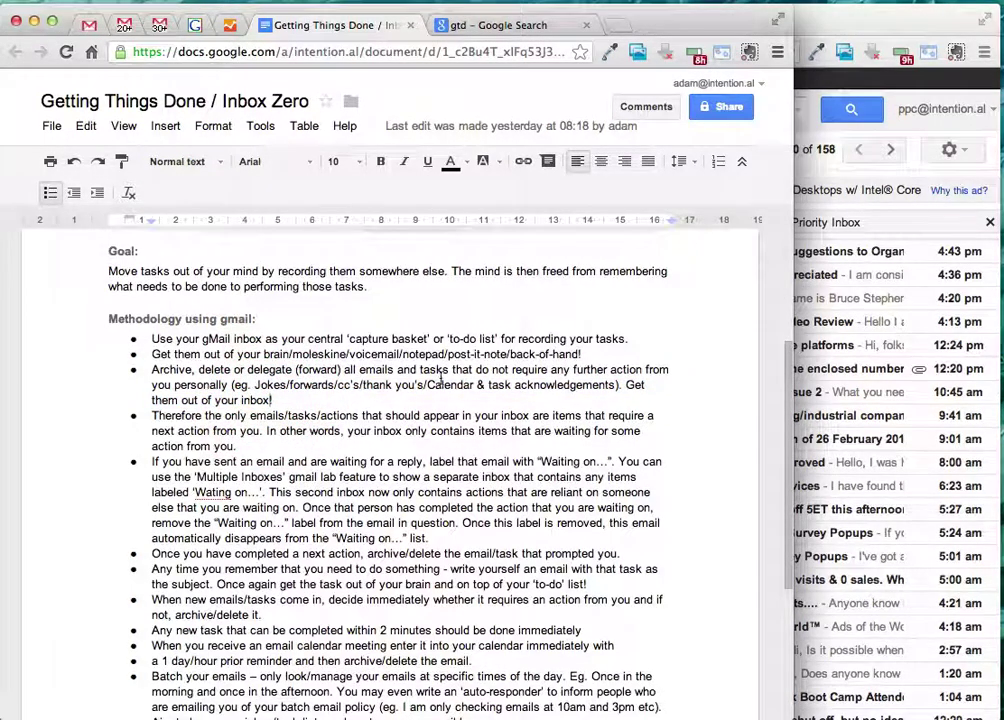
type("!")
left_click(170, 417)
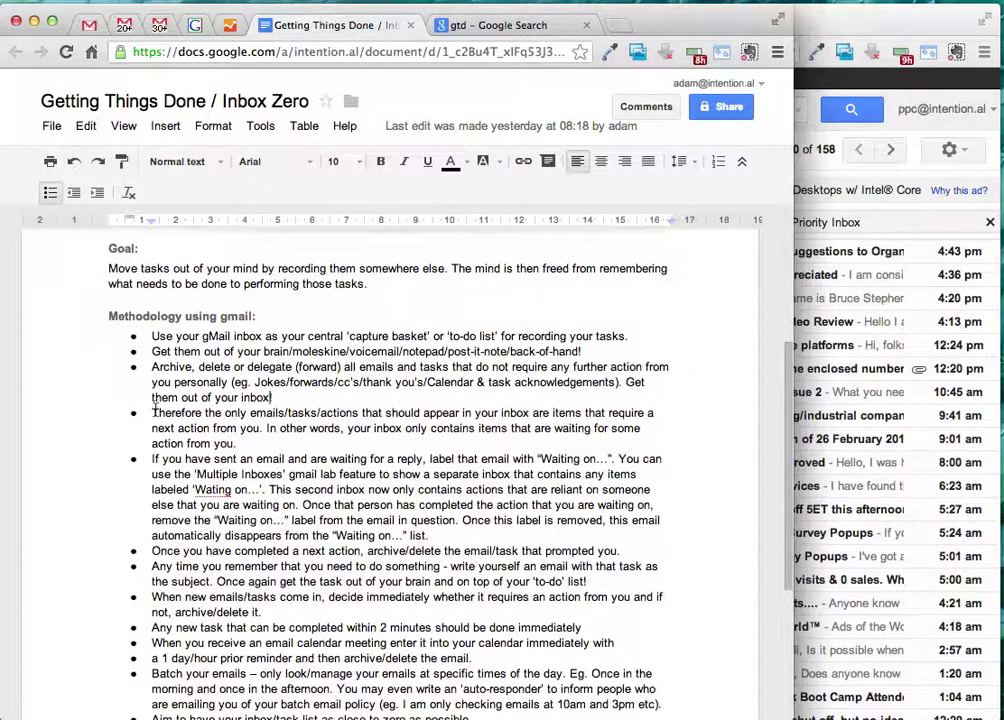
mouse_move(172, 418)
left_mouse_down()
mouse_move(245, 431)
mouse_move(236, 446)
left_mouse_up()
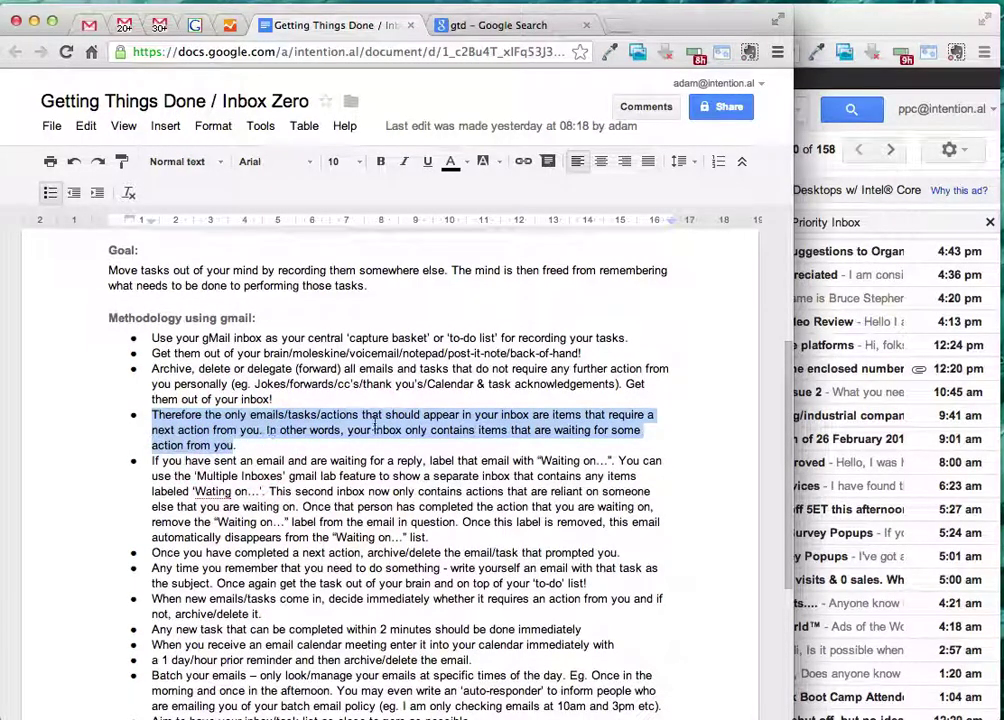
left_click(493, 428)
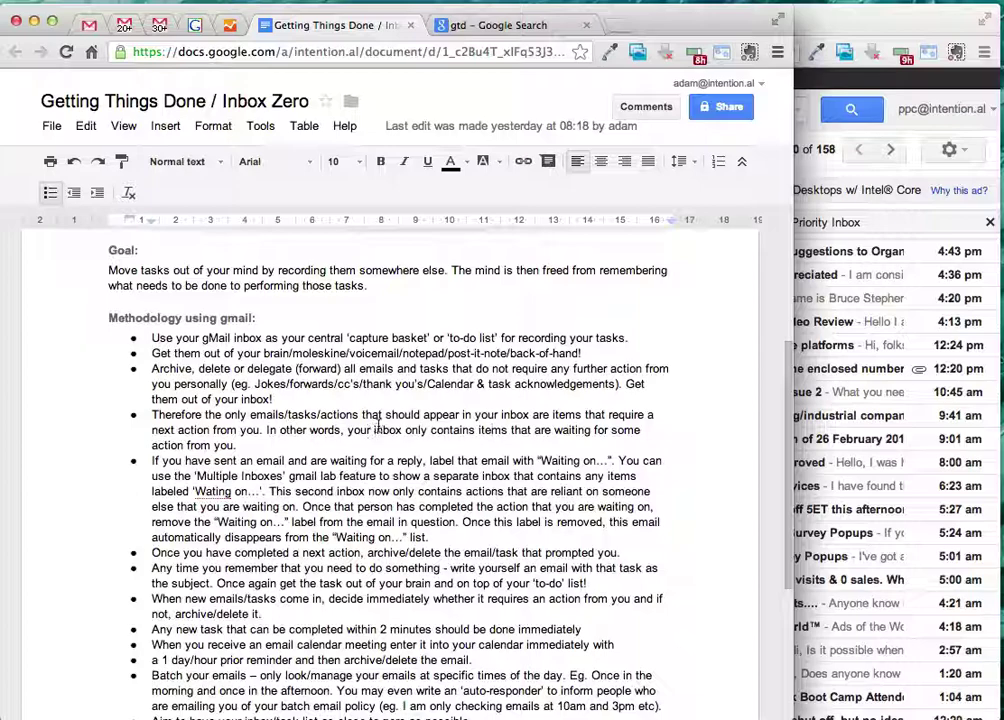
left_click(170, 33)
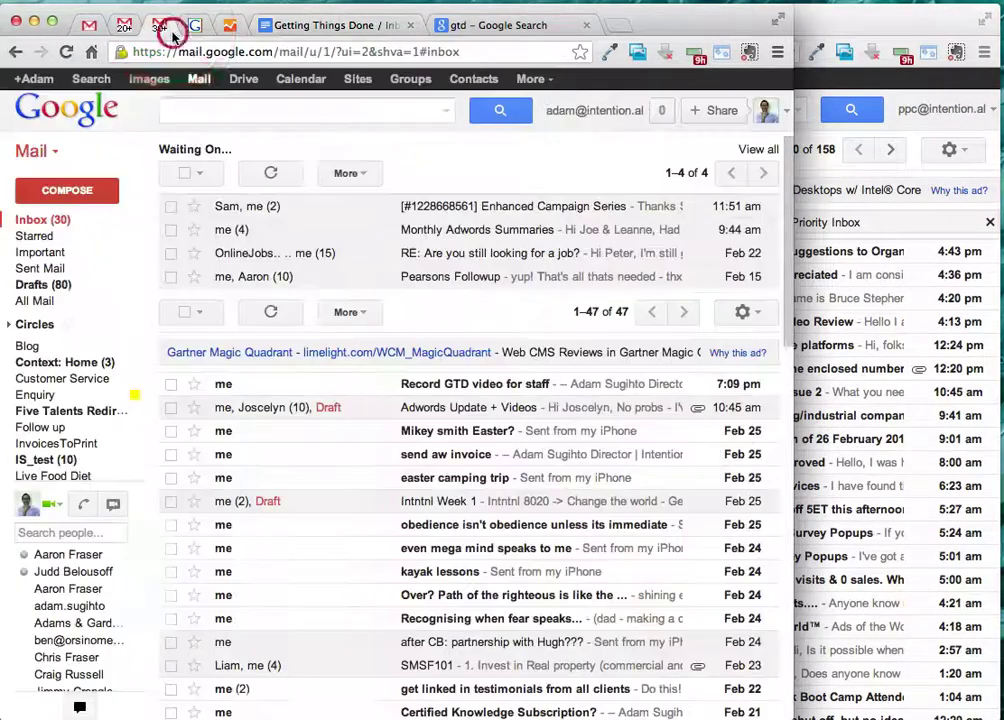
scroll(489, 331, "down", 2)
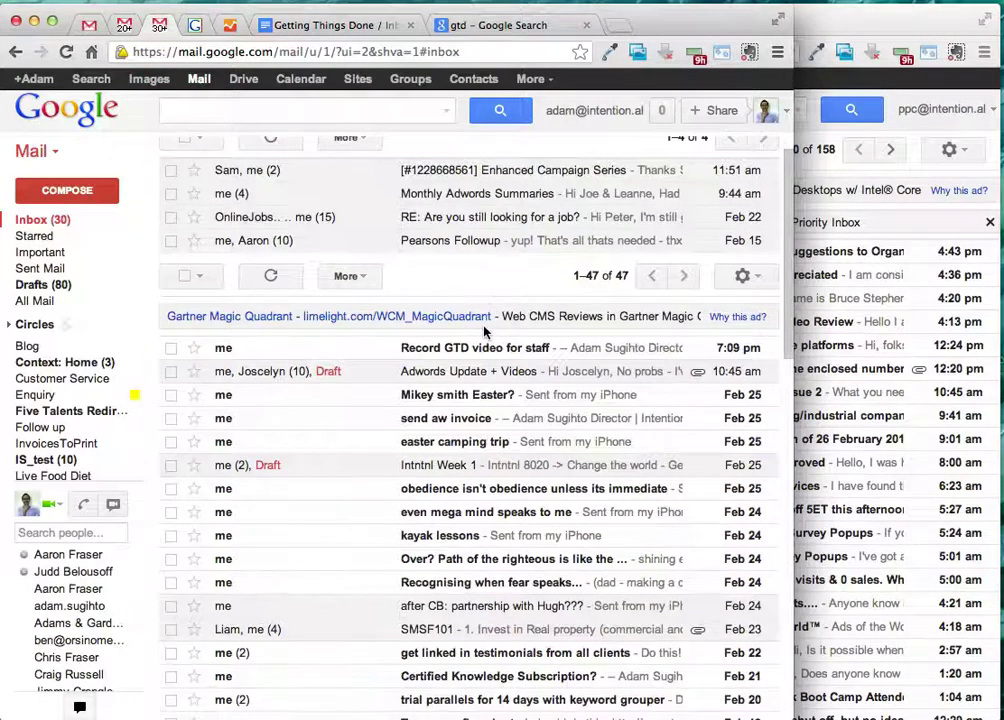
scroll(485, 333, "down", 3)
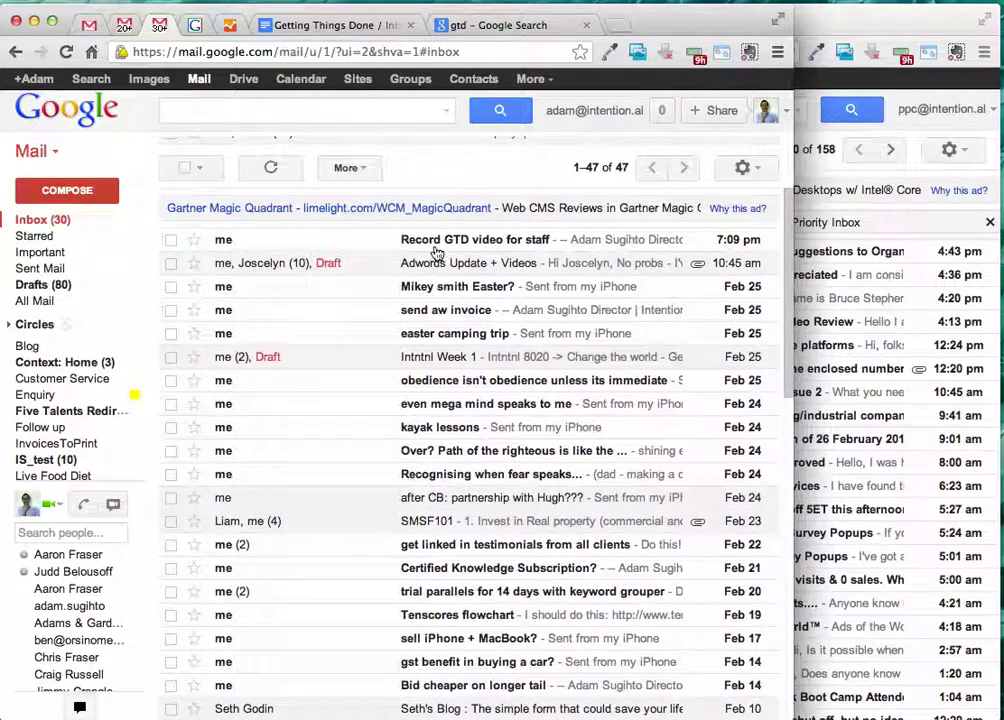
scroll(395, 286, "down", 6)
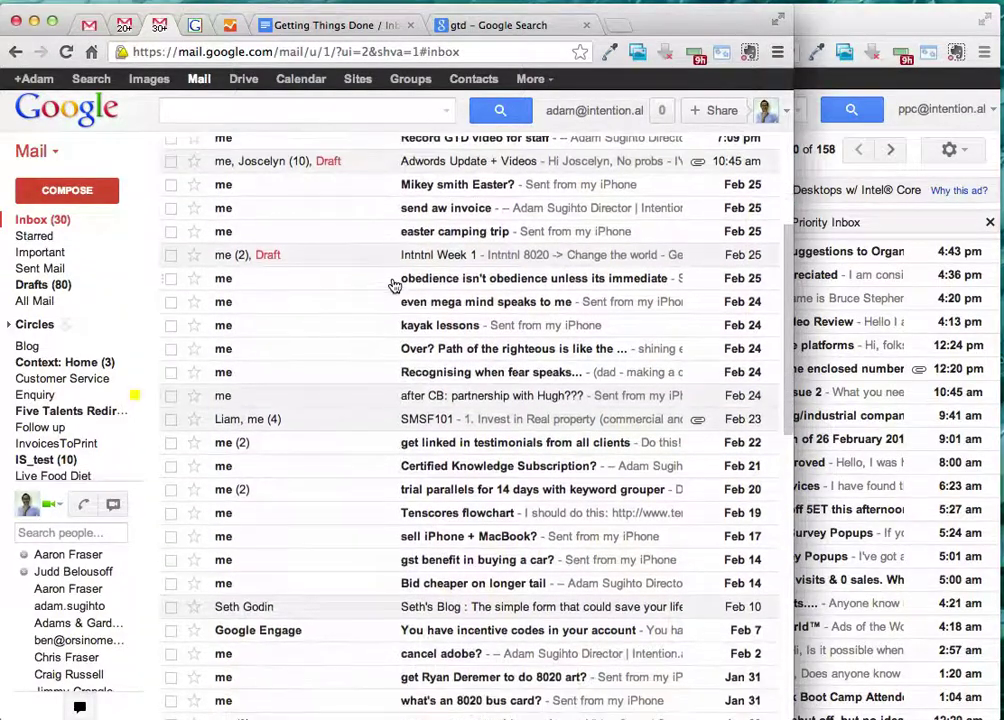
scroll(395, 286, "down", 4)
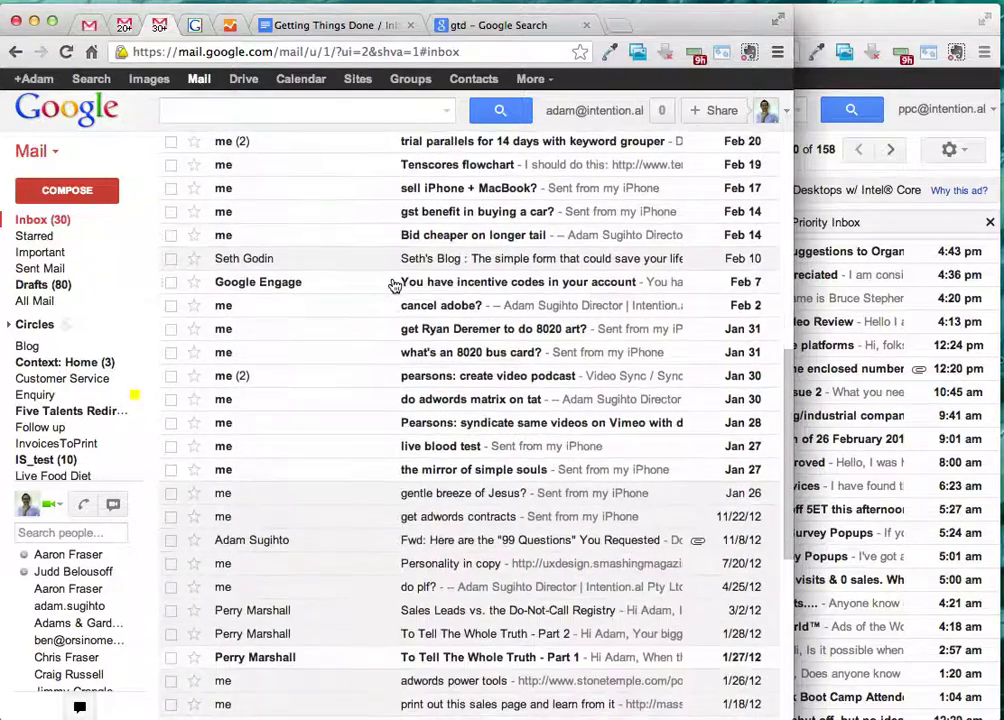
scroll(395, 286, "up", 8)
scroll(395, 286, "up", 8)
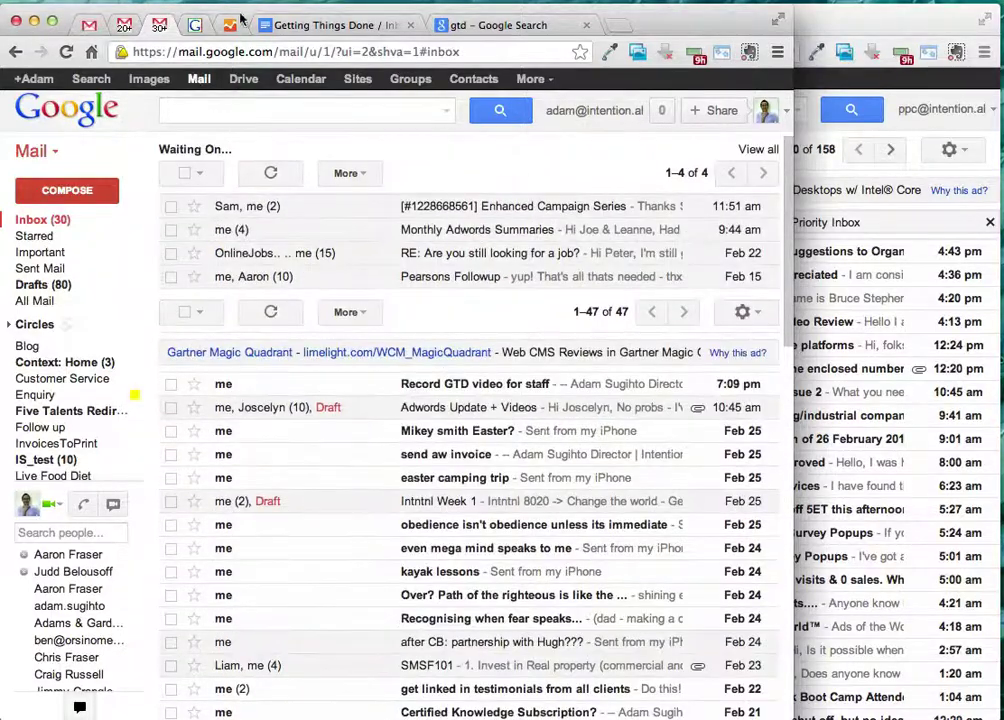
left_click(236, 26)
- Highlight phrases of the guide's 'Waiting on…' labelling tip to point them out, then bring Gmail forward
left_click(315, 26)
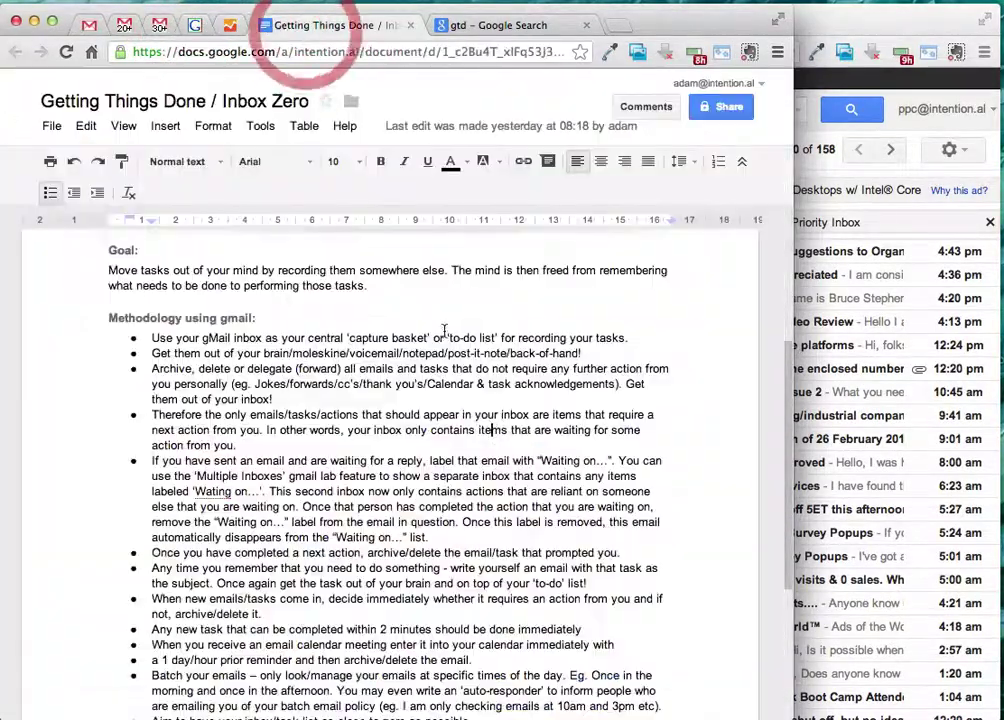
scroll(441, 343, "down", 2)
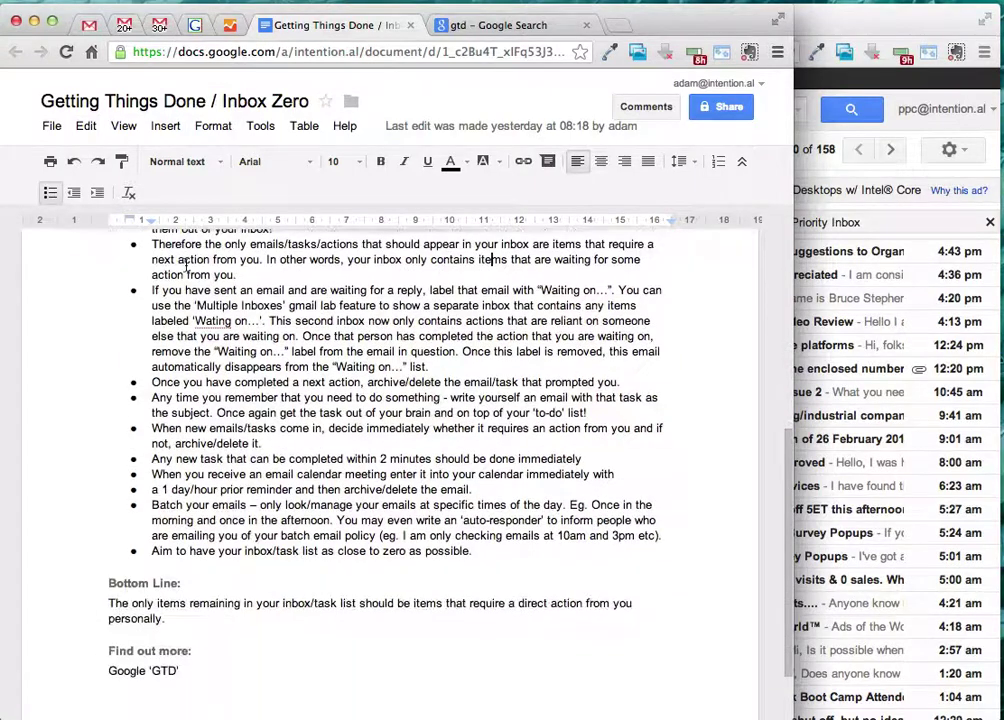
scroll(165, 292, "up", 2)
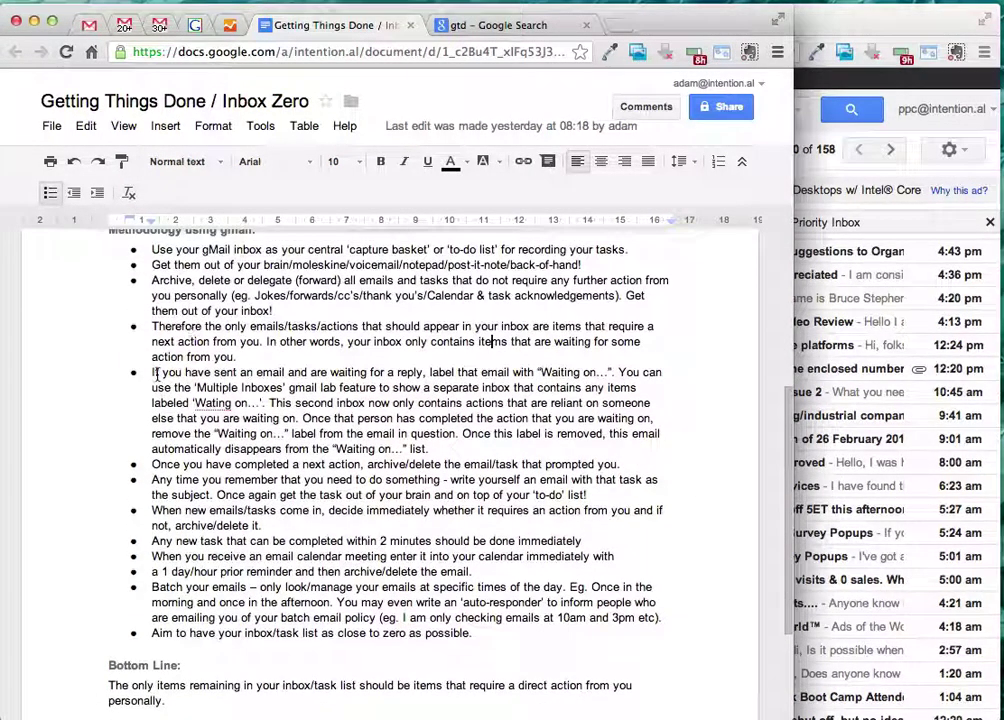
left_click_drag(157, 374, 332, 378)
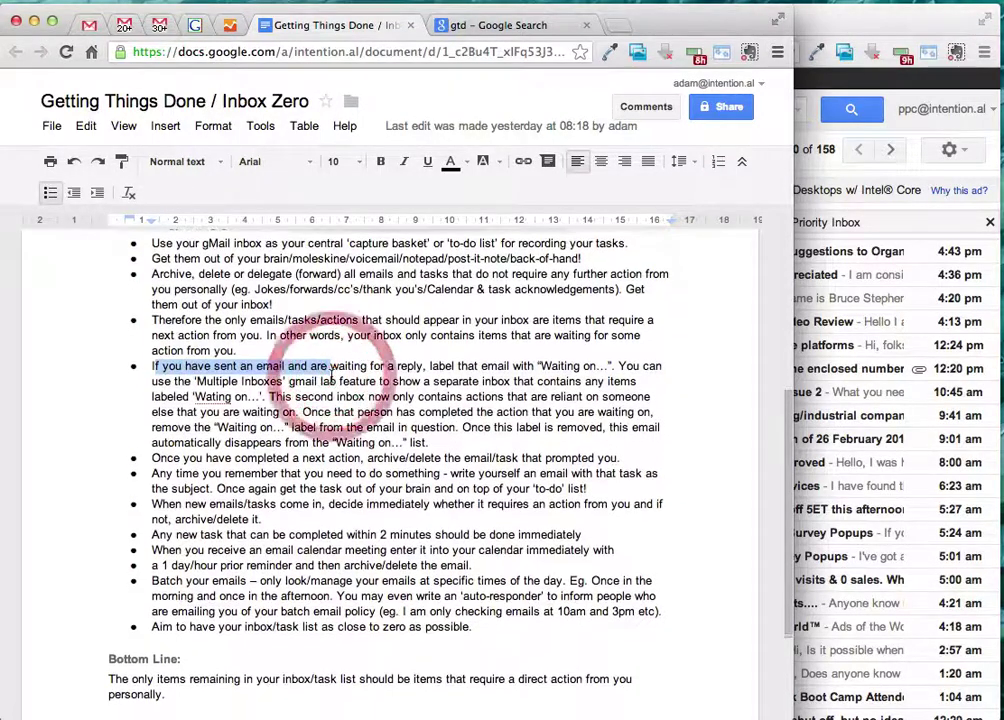
left_click(333, 380)
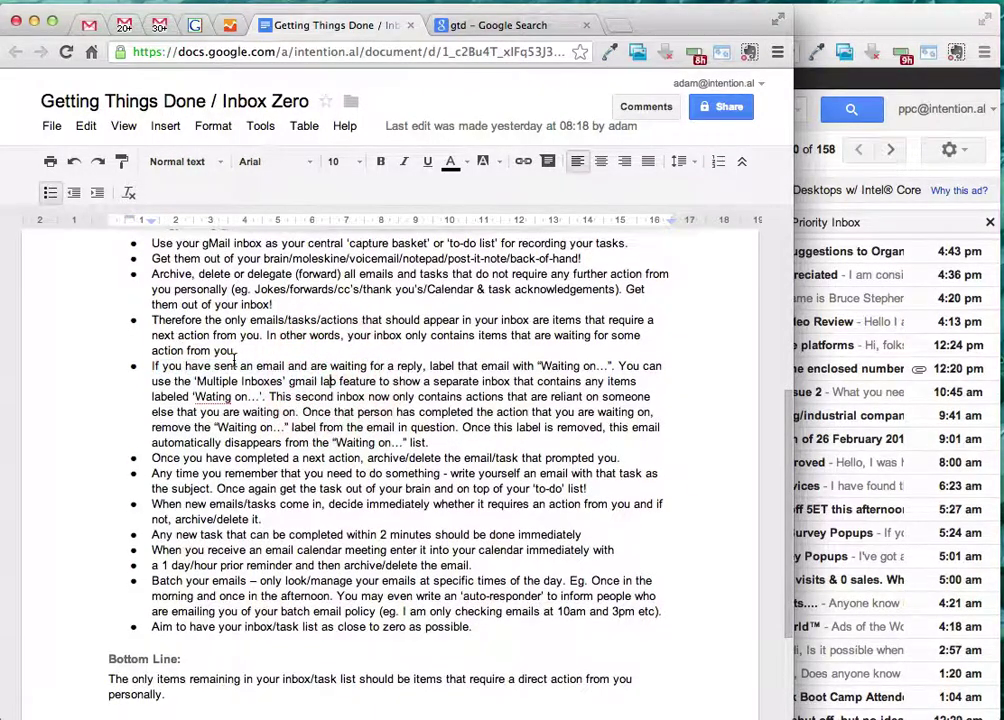
left_click_drag(236, 365, 450, 369)
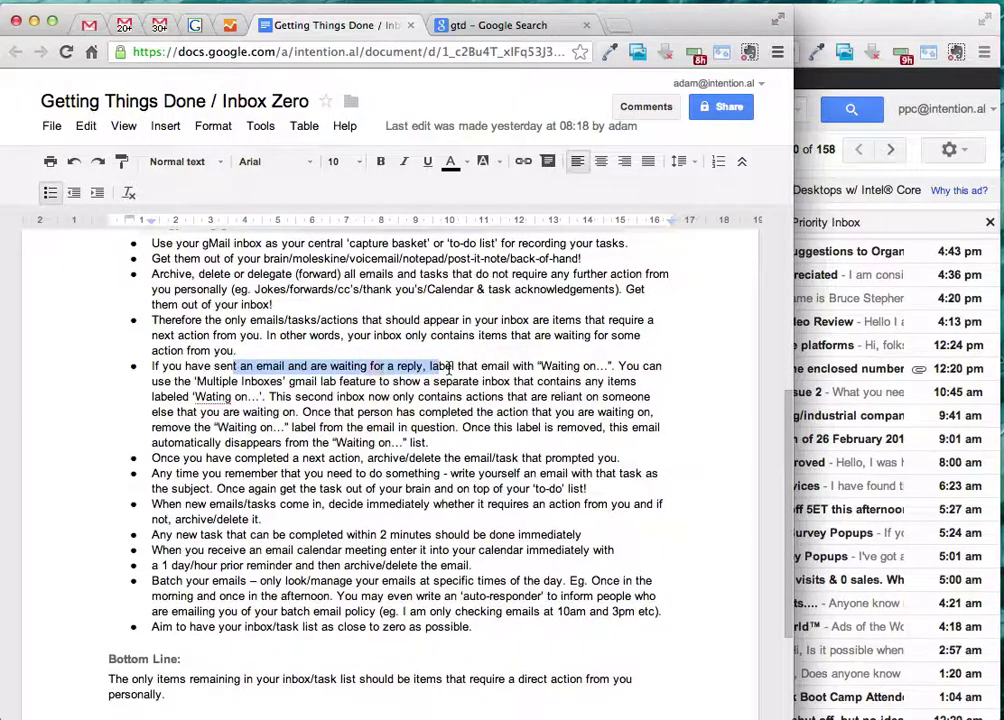
left_click(450, 369)
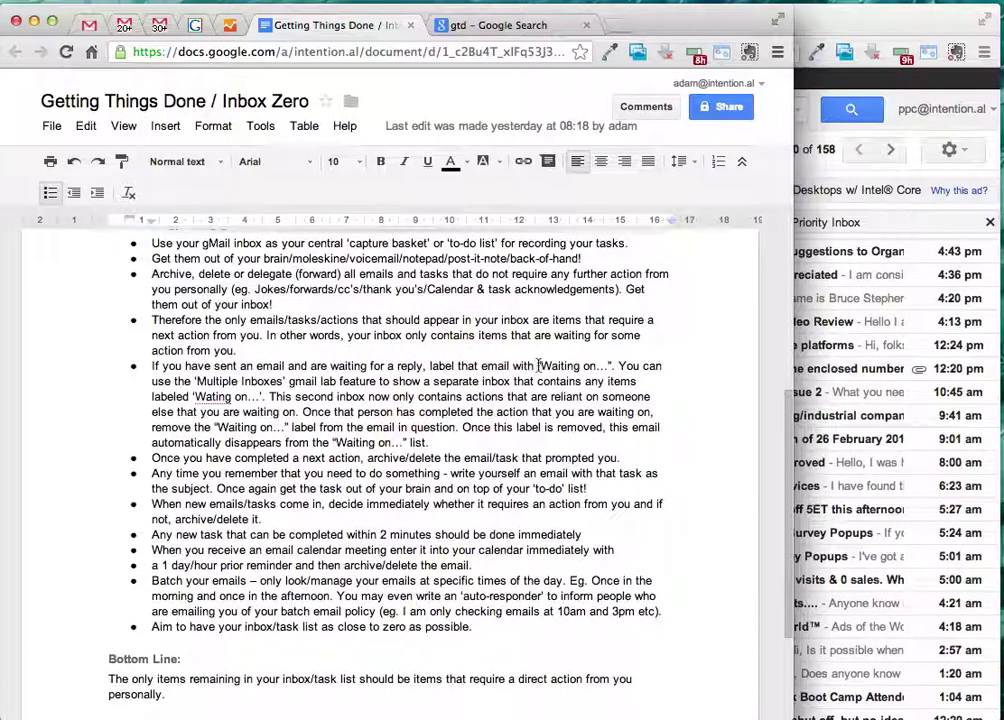
left_click_drag(538, 366, 607, 367)
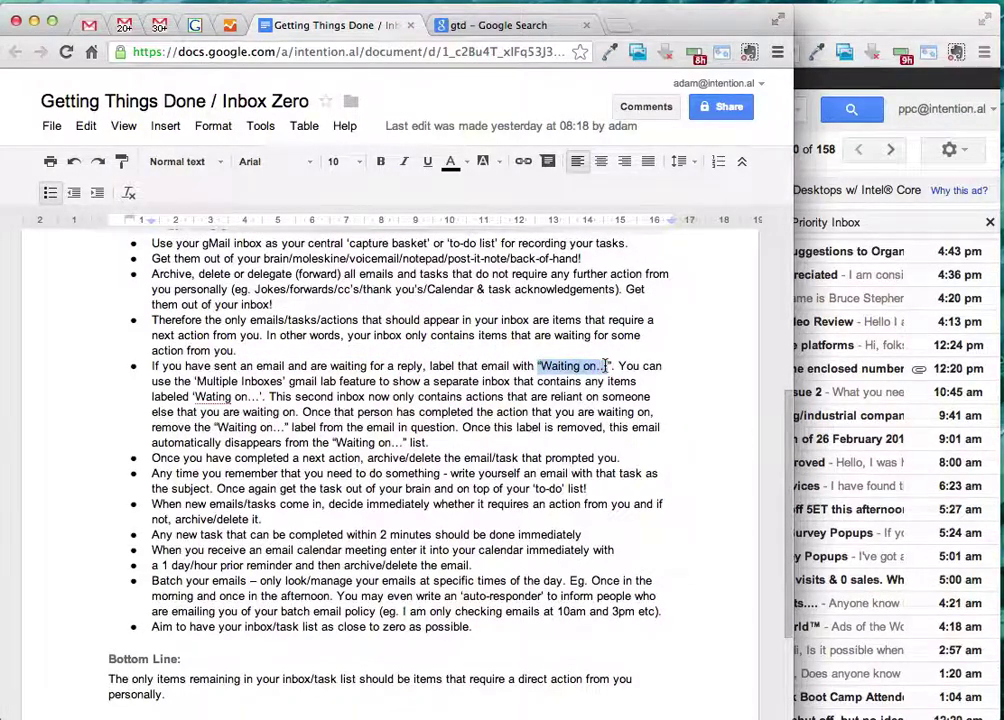
left_click(552, 383)
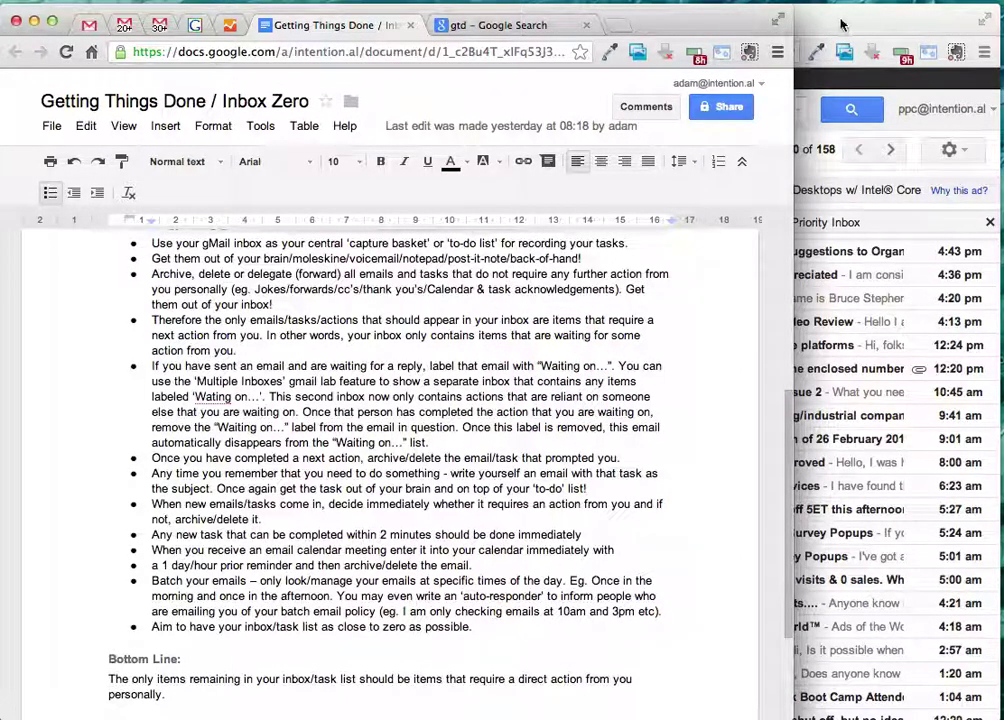
left_click(841, 24)
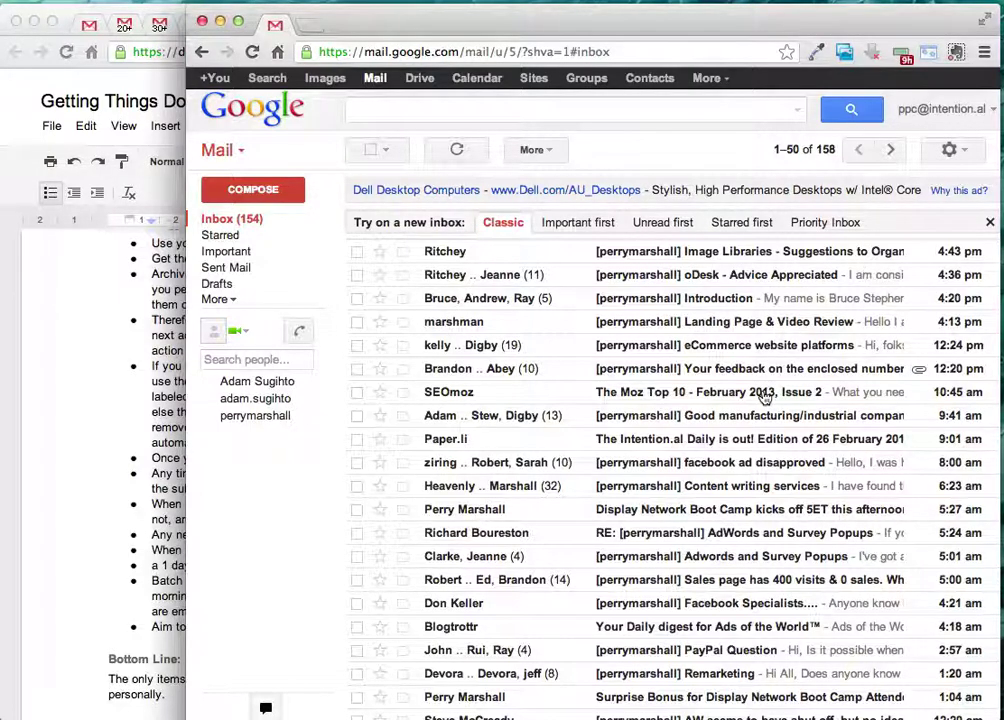
scroll(666, 289, "down", 2)
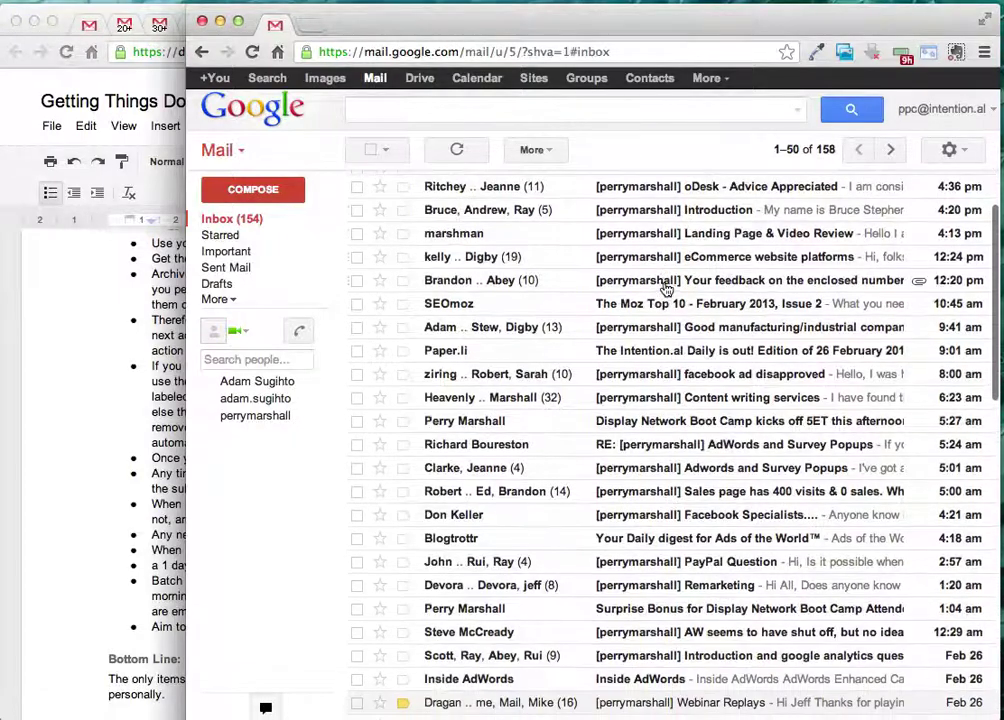
scroll(666, 289, "up", 2)
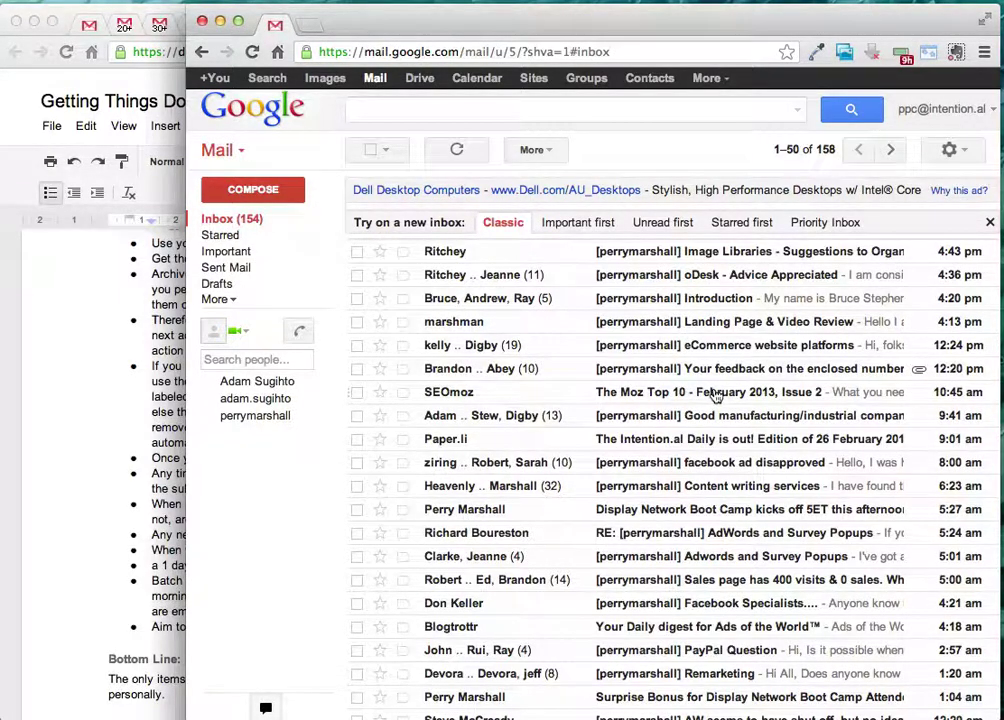
scroll(717, 393, "down", 2)
scroll(716, 397, "up", 2)
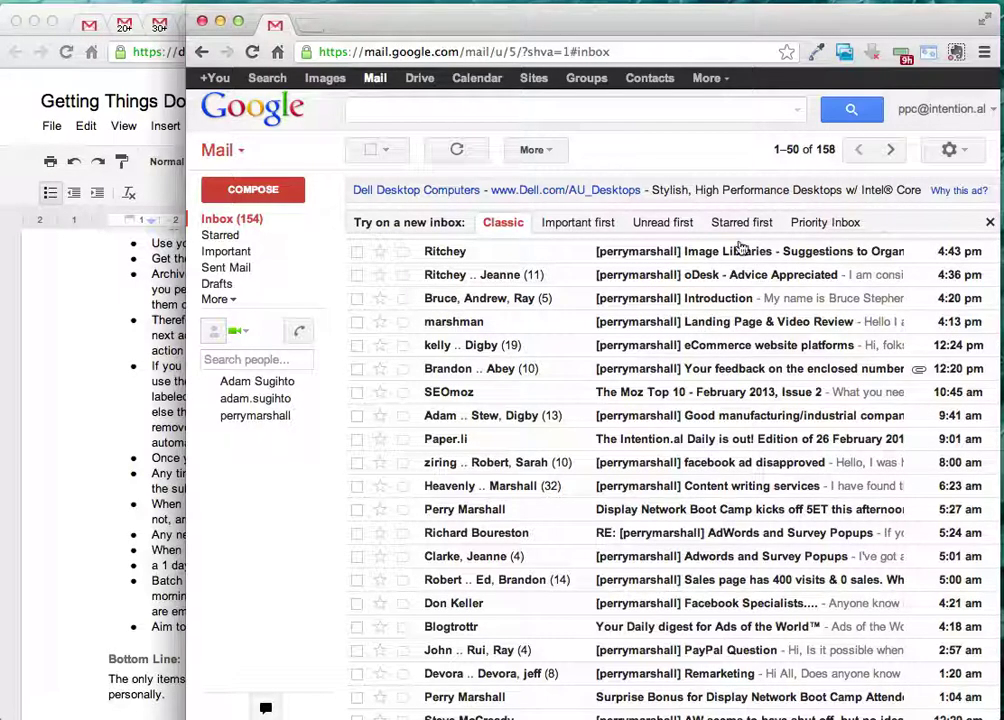
- Start a new email addressed to the suggested contact
left_click(265, 189)
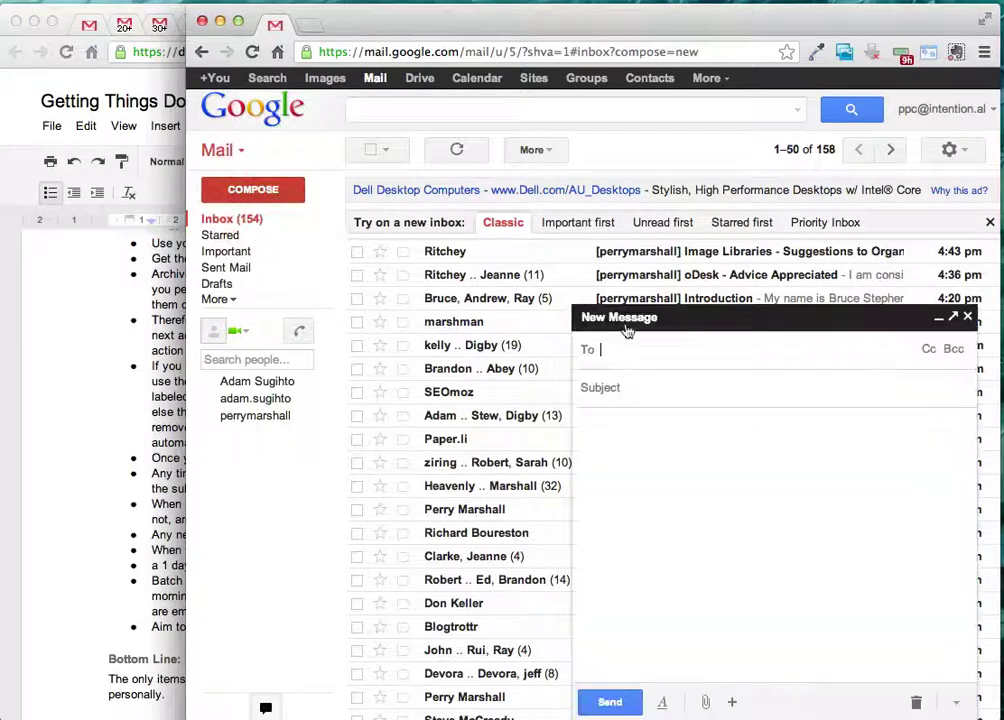
type("adam")
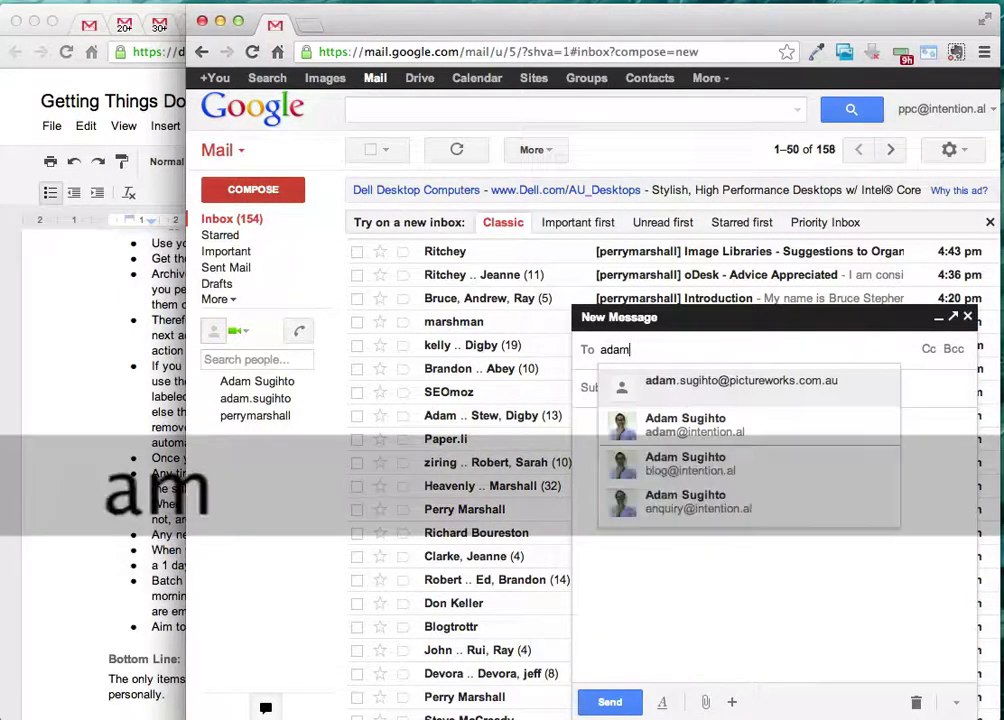
key("Return")
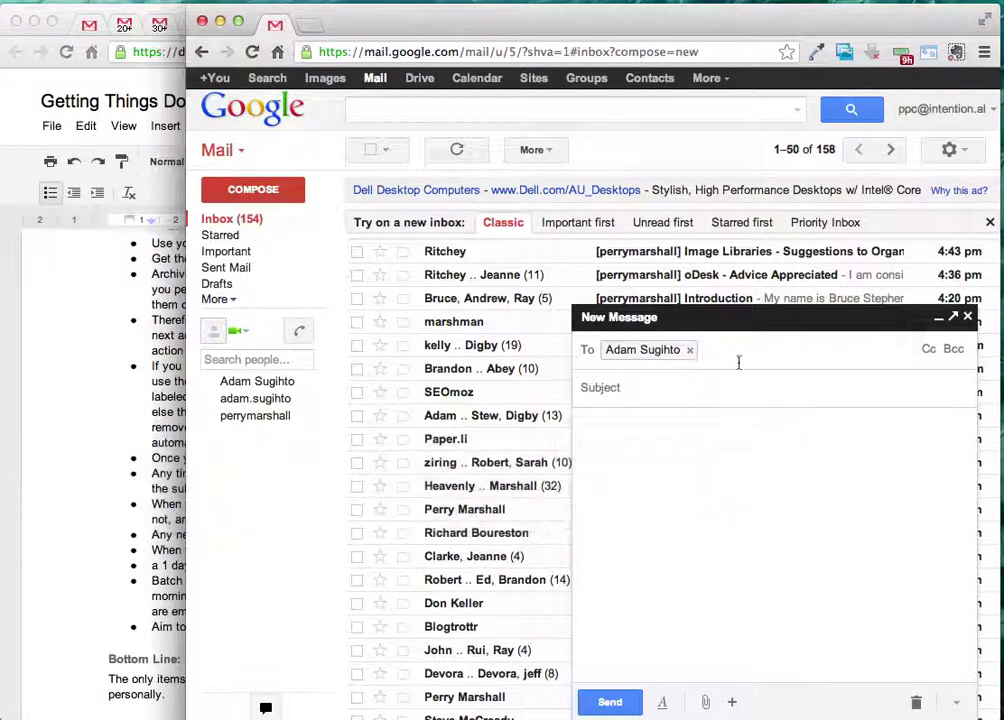
- Give the draft the subject 'Question about ....' and a greeting followed by placeholder body text
left_click(778, 392)
type("ha da")
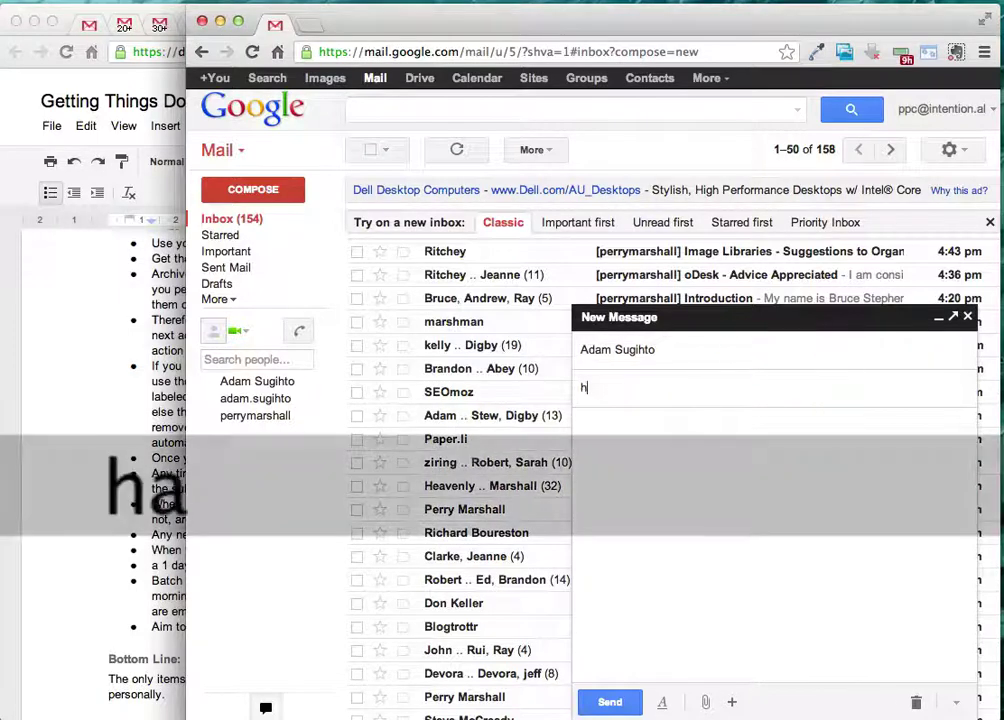
key("BackSpace")
key("BackSpace")
key("BackSpace")
key("BackSpace")
key("BackSpace")
key("BackSpace")
type("Q")
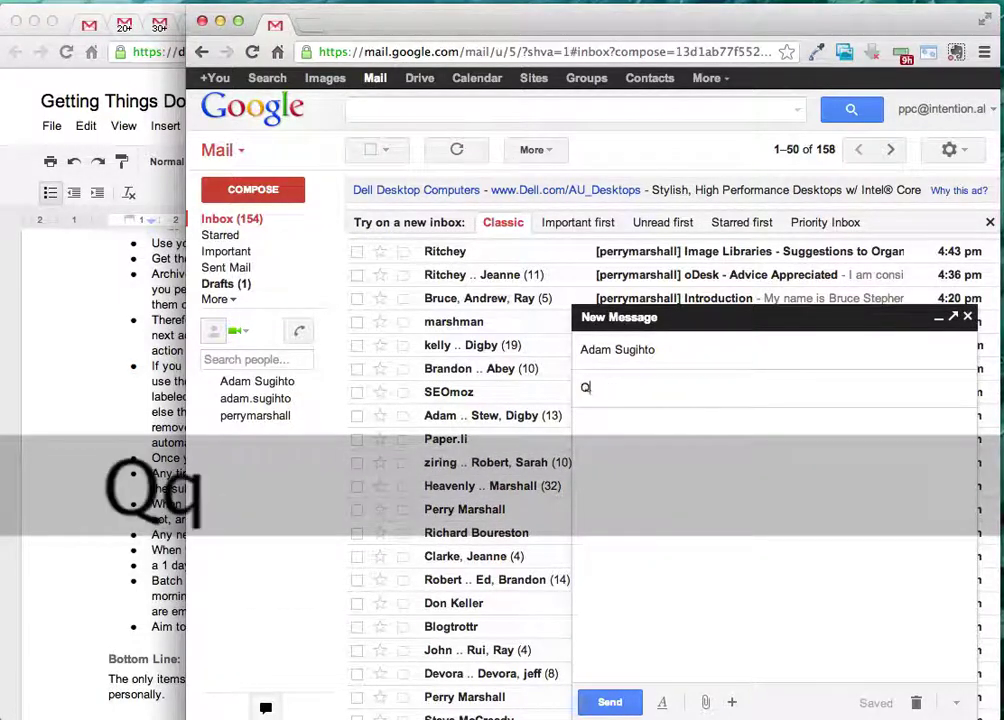
type("uestion about ....")
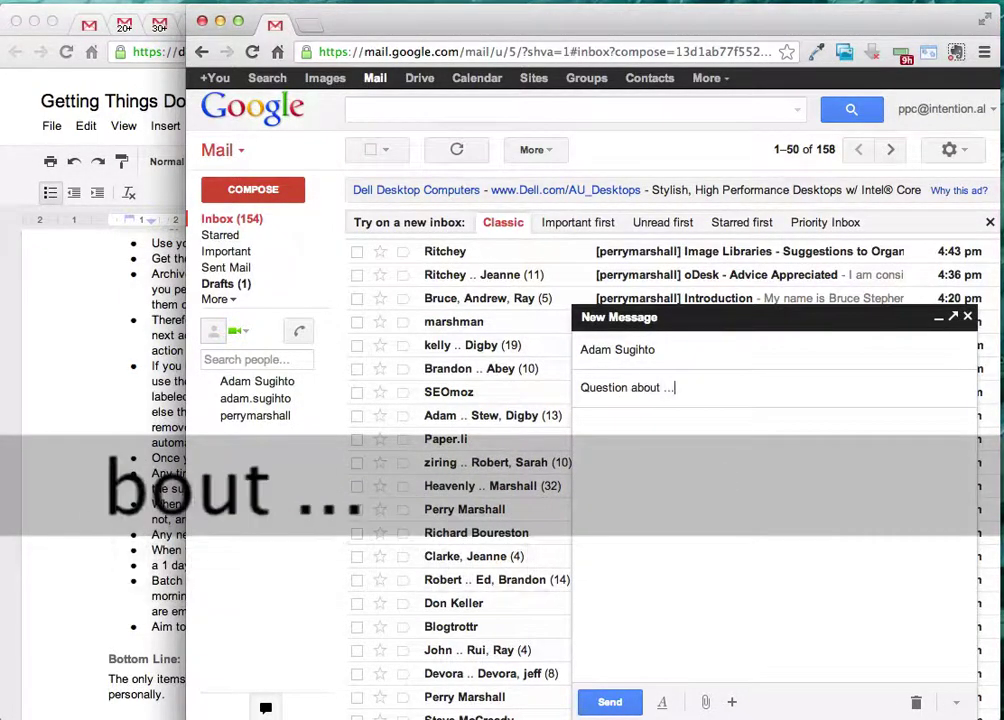
key("Tab")
type("dE")
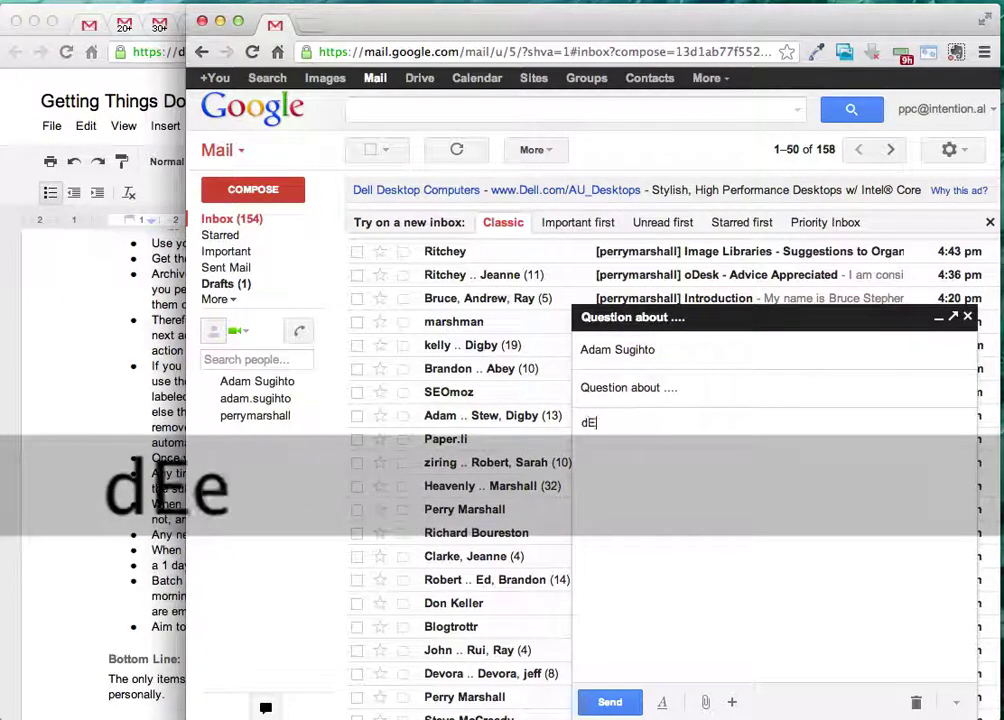
type("Dear Adam...")
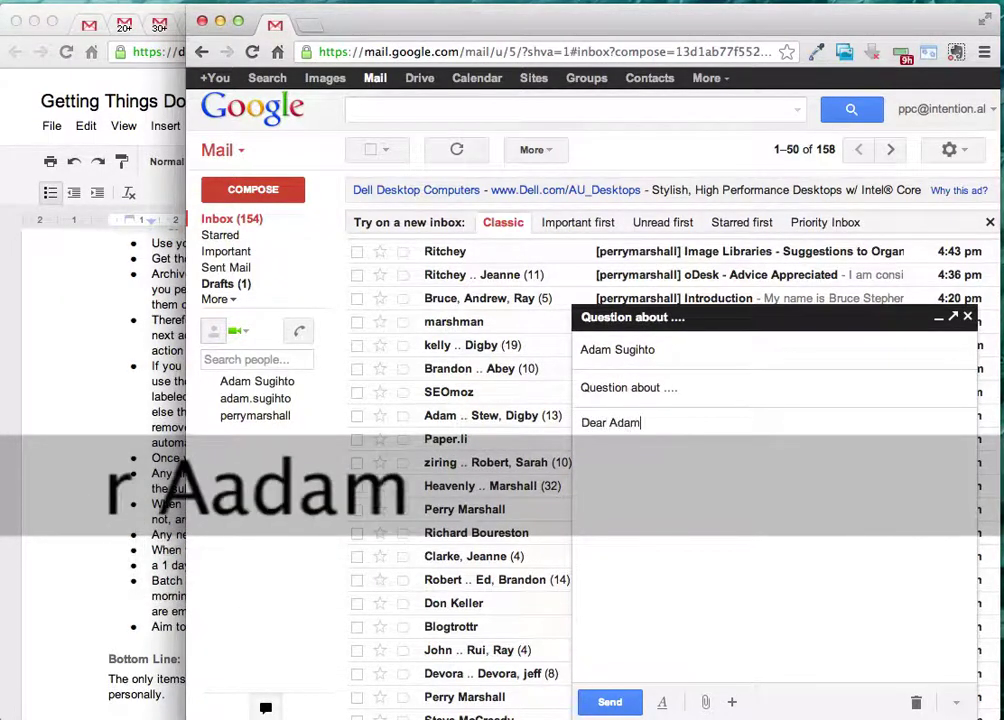
key("Return")
key("Return")
type("sdfasldfjlk")
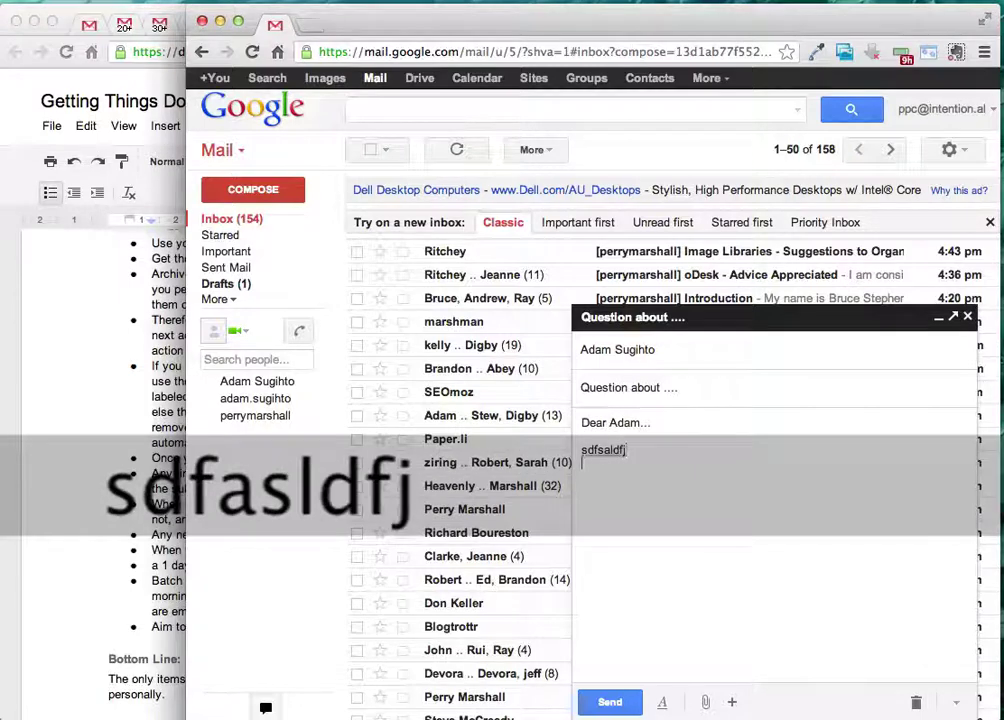
type("f")
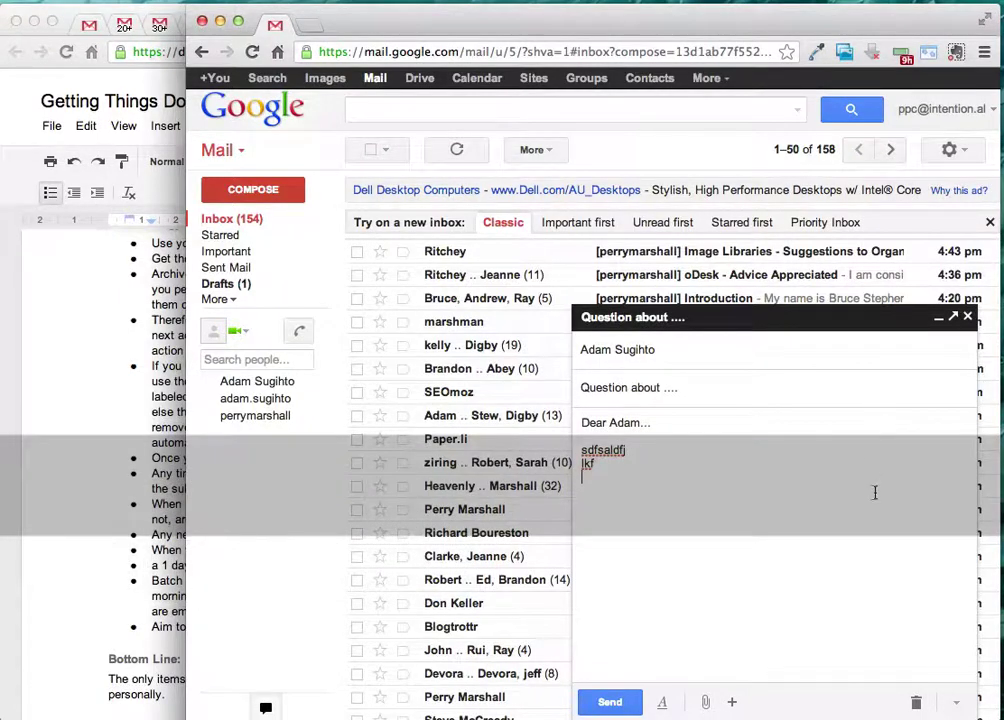
- Create a new 'Waiting On' label from the draft's More options menu
left_click(954, 702)
mouse_move(925, 613)
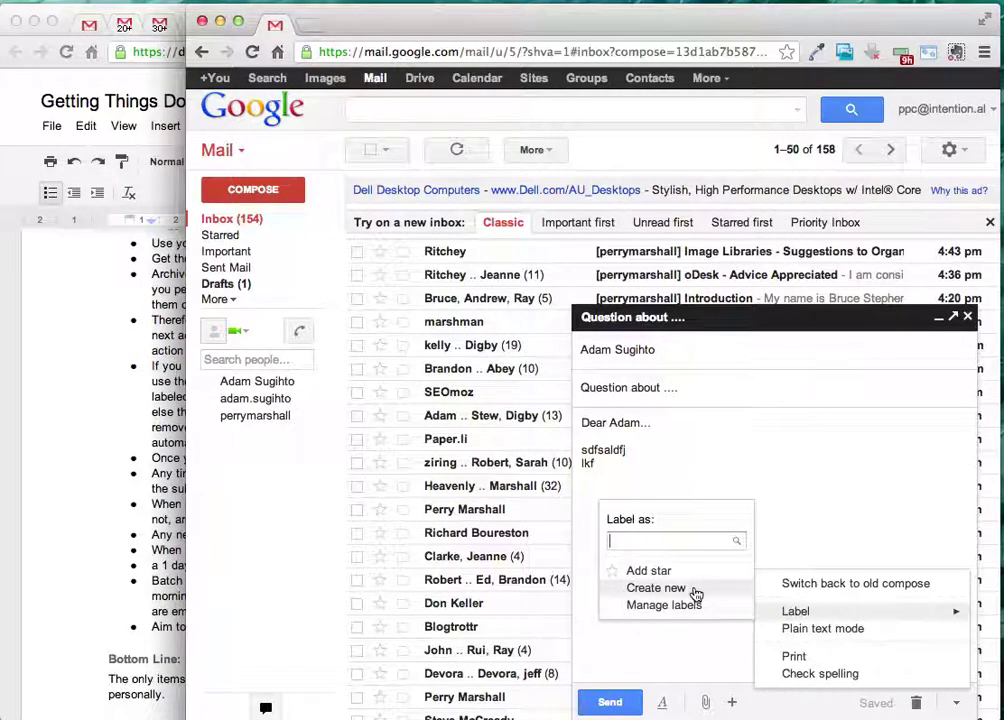
left_click(696, 594)
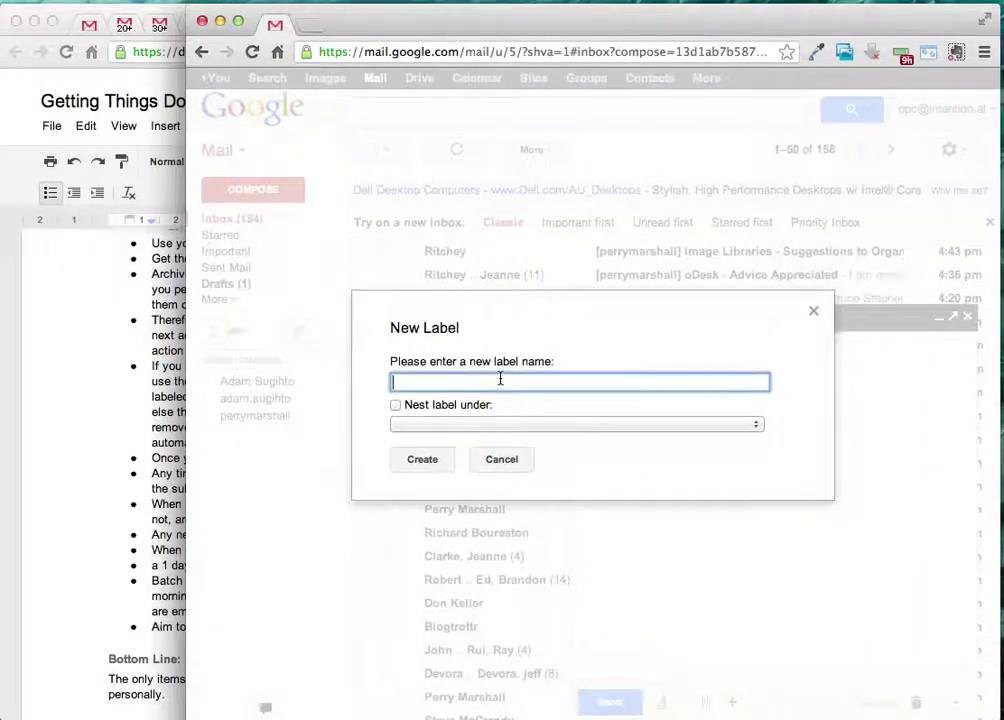
type("Waiting On")
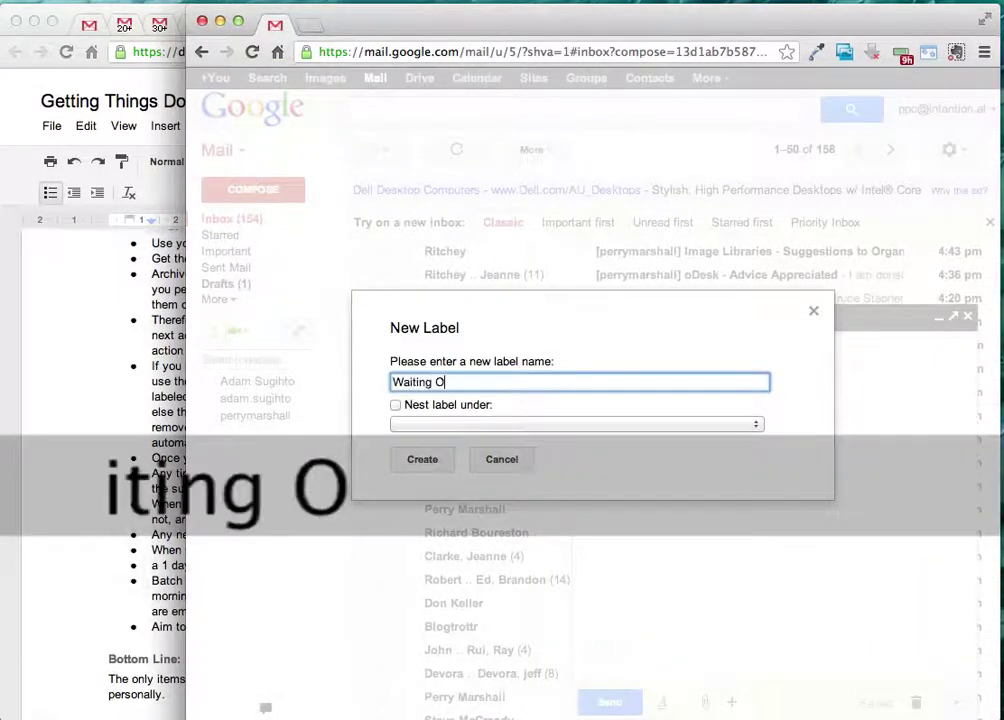
left_click(410, 464)
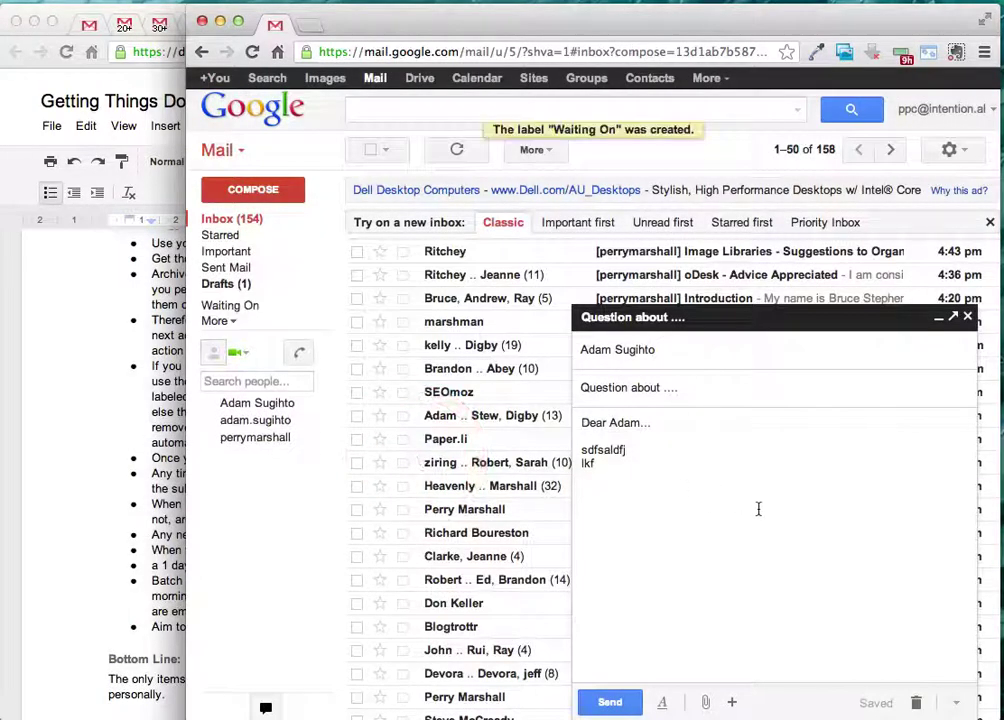
- Confirm Waiting On is applied to the draft and send the message
left_click(957, 702)
mouse_move(896, 619)
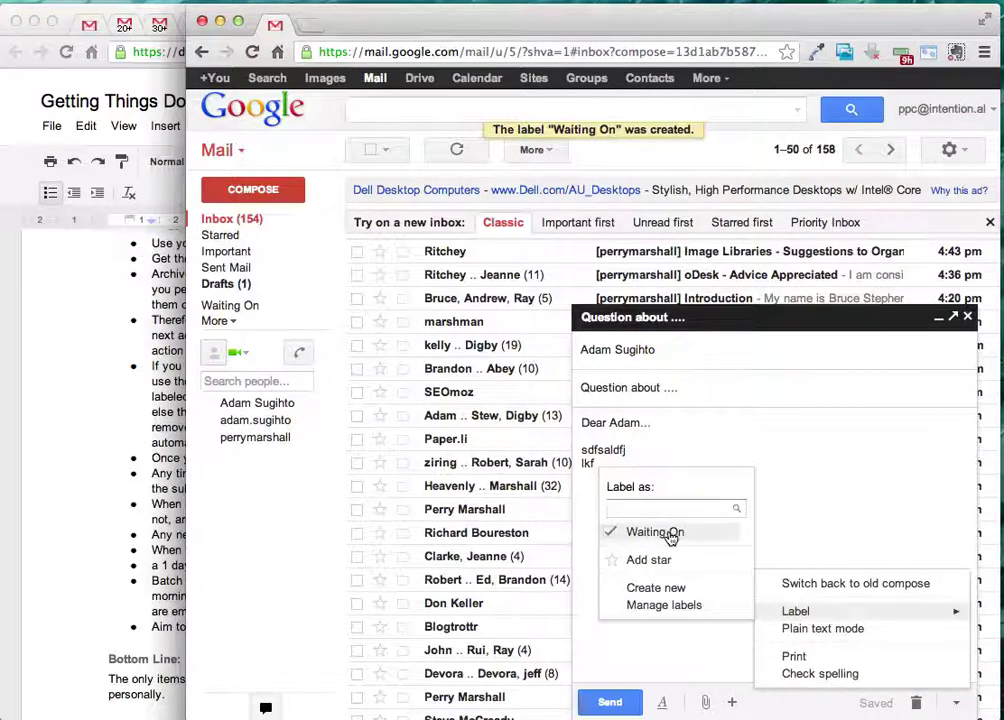
left_click(780, 542)
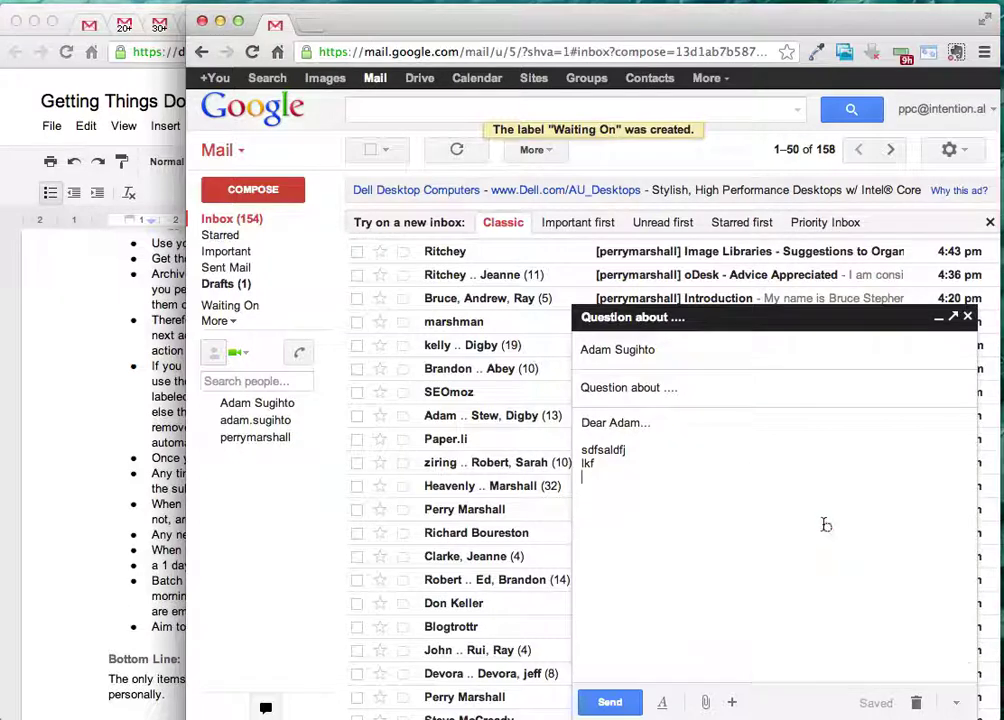
left_click(610, 702)
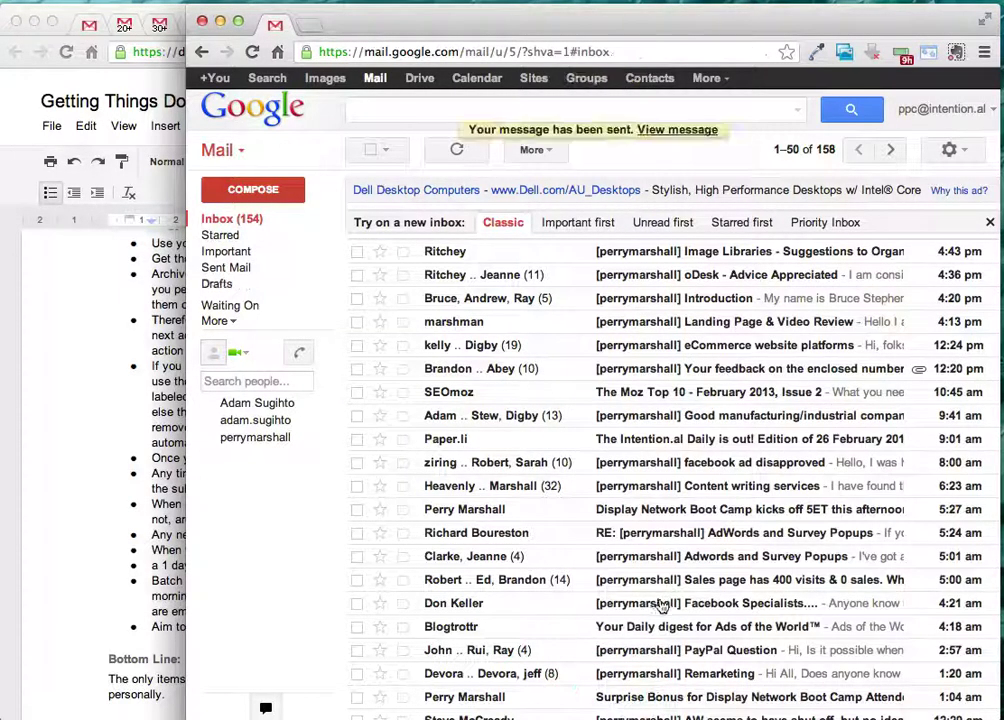
- Return to the inbox and open Gmail Settings from the gear menu
left_click(250, 215)
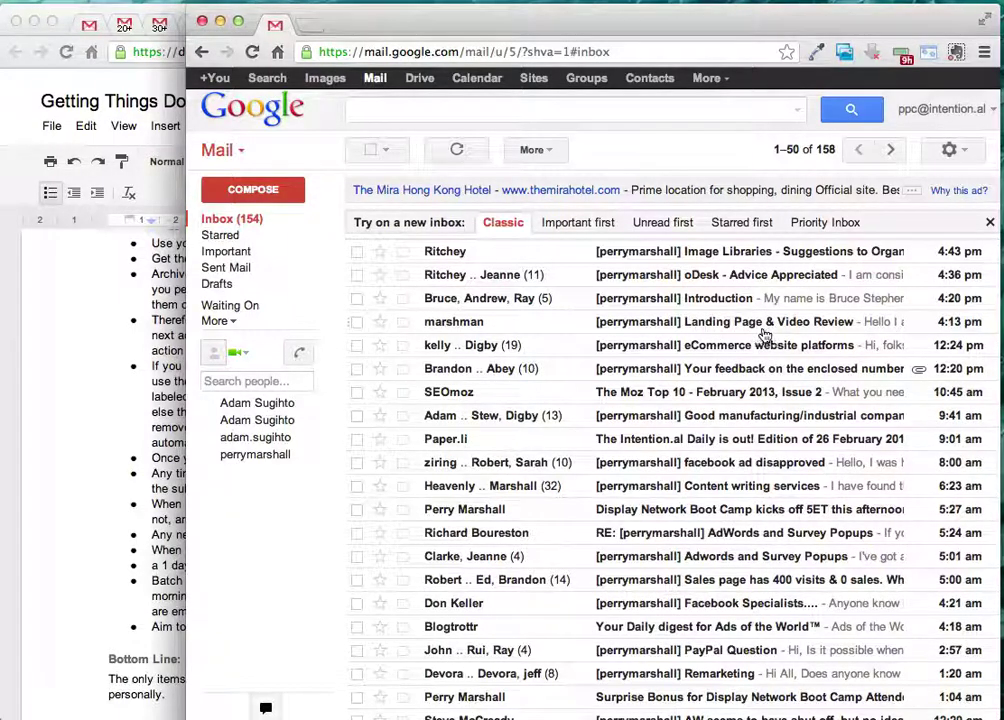
left_click(948, 152)
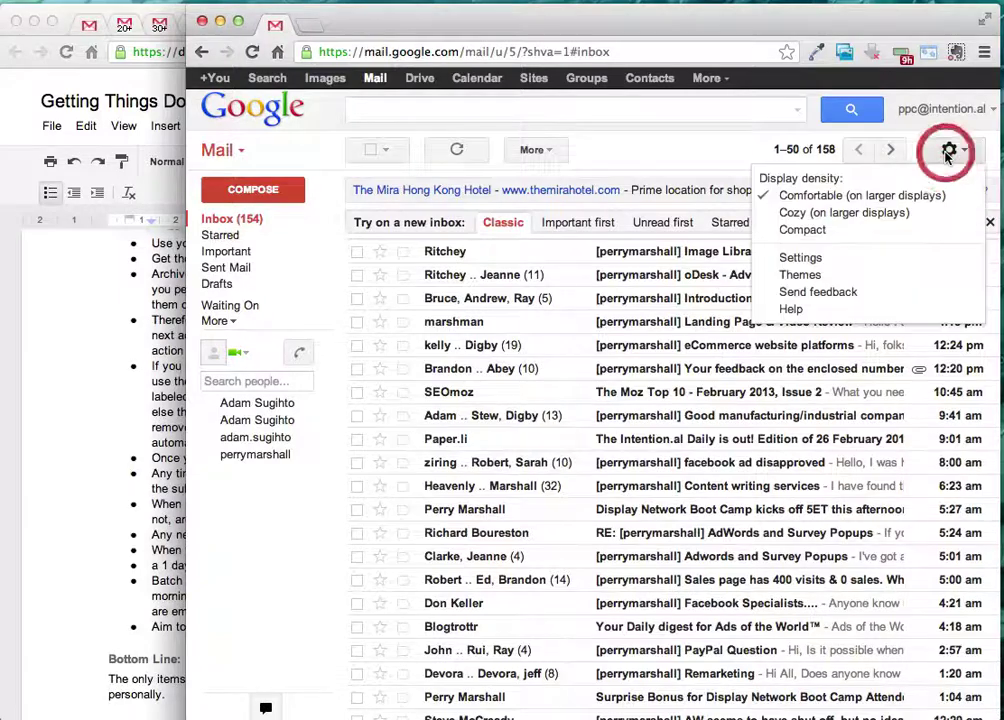
left_click(801, 258)
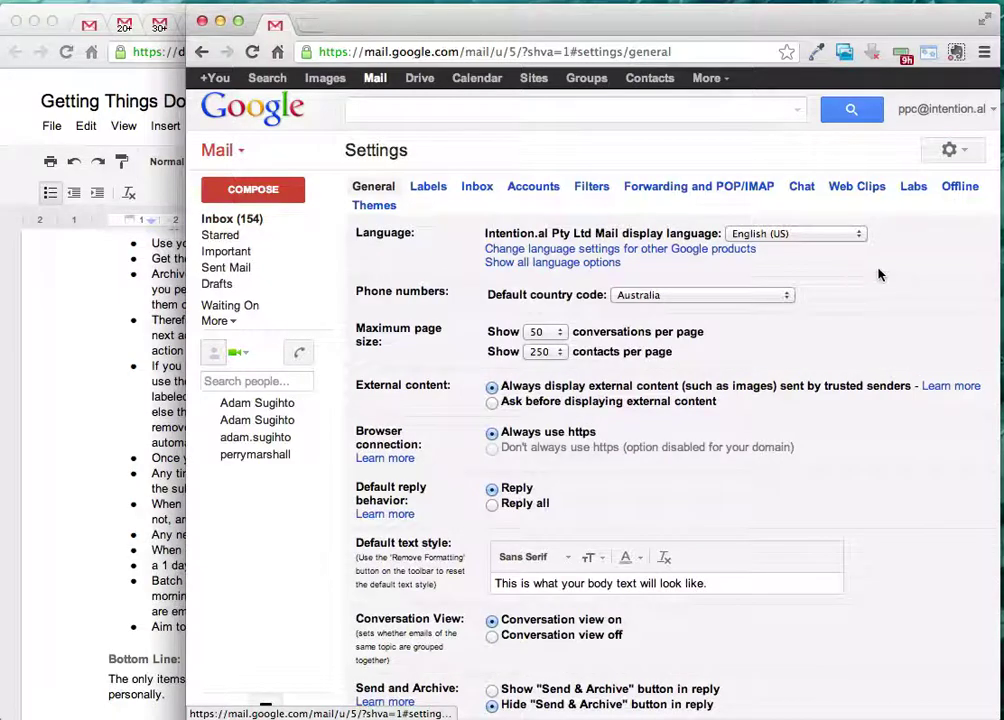
- In Labs, find 'multiple', enable Multiple Inboxes, and save the changes
left_click(913, 189)
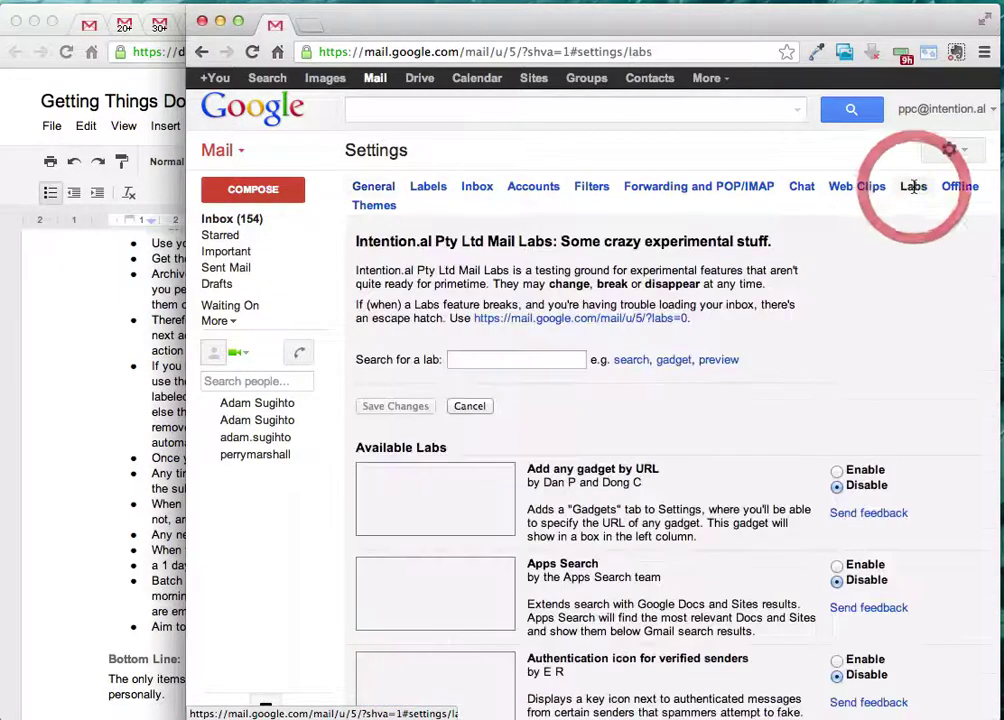
left_click(515, 360)
type("multipl")
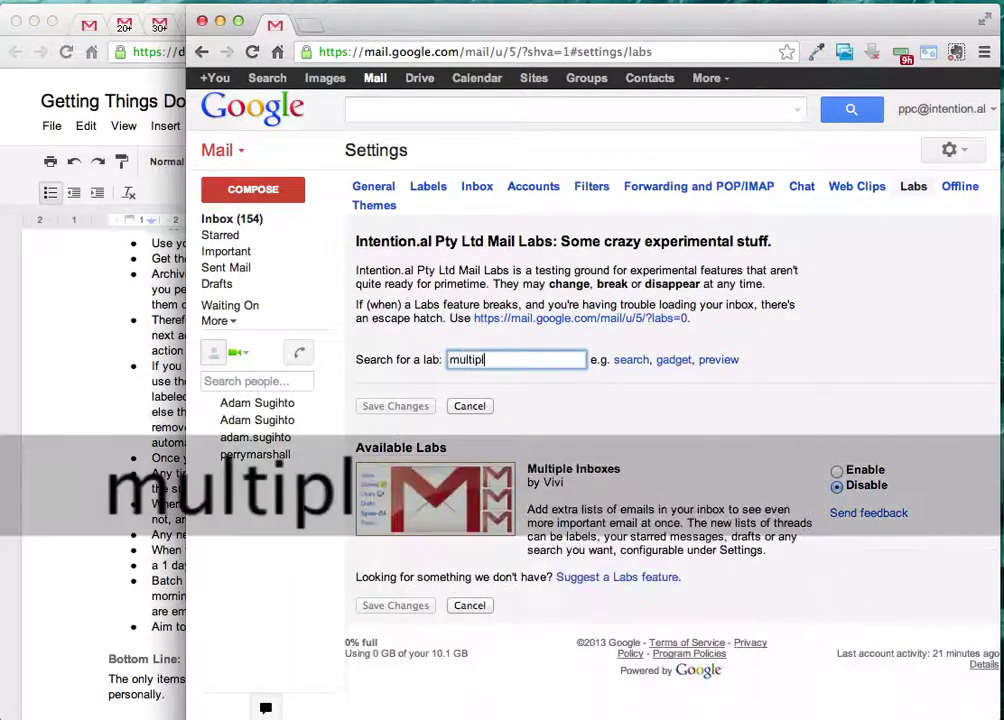
type("e")
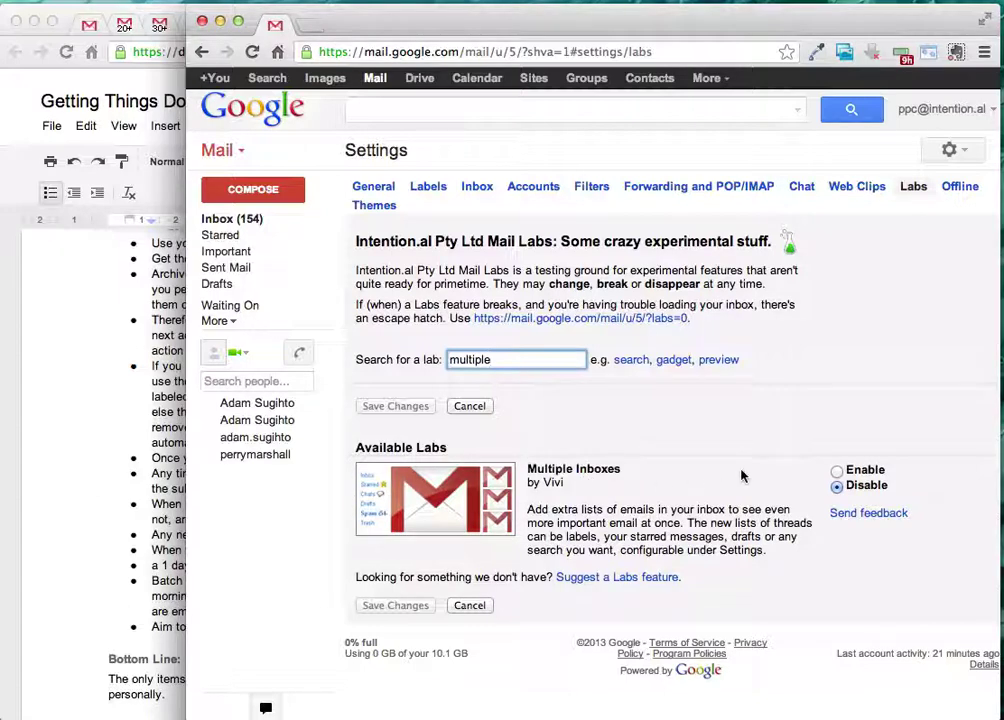
left_click(837, 470)
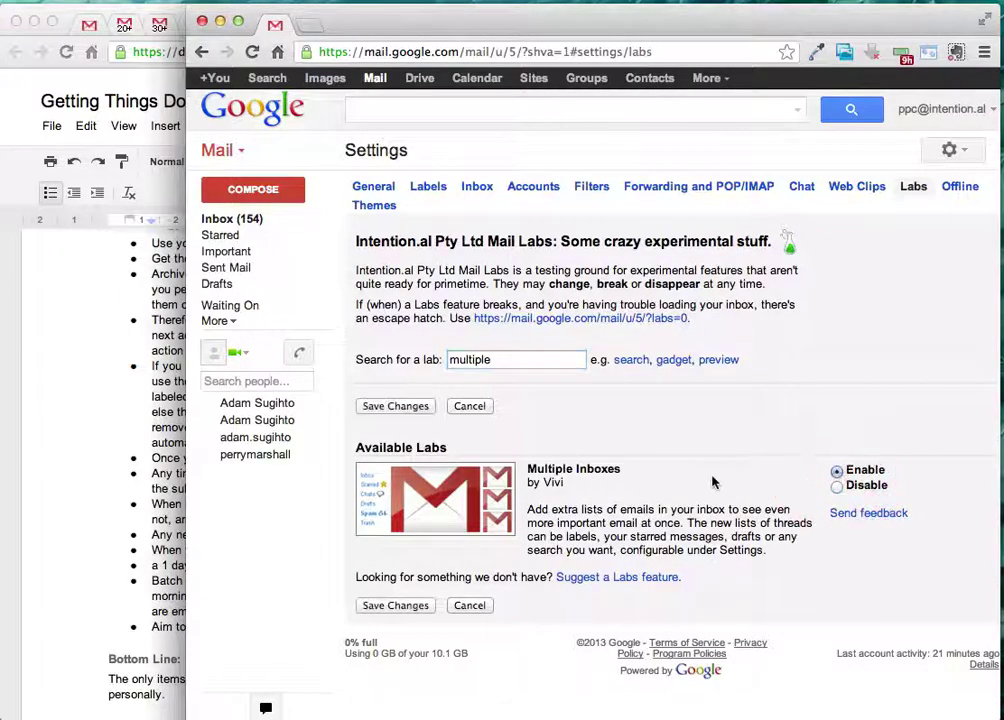
left_click(390, 606)
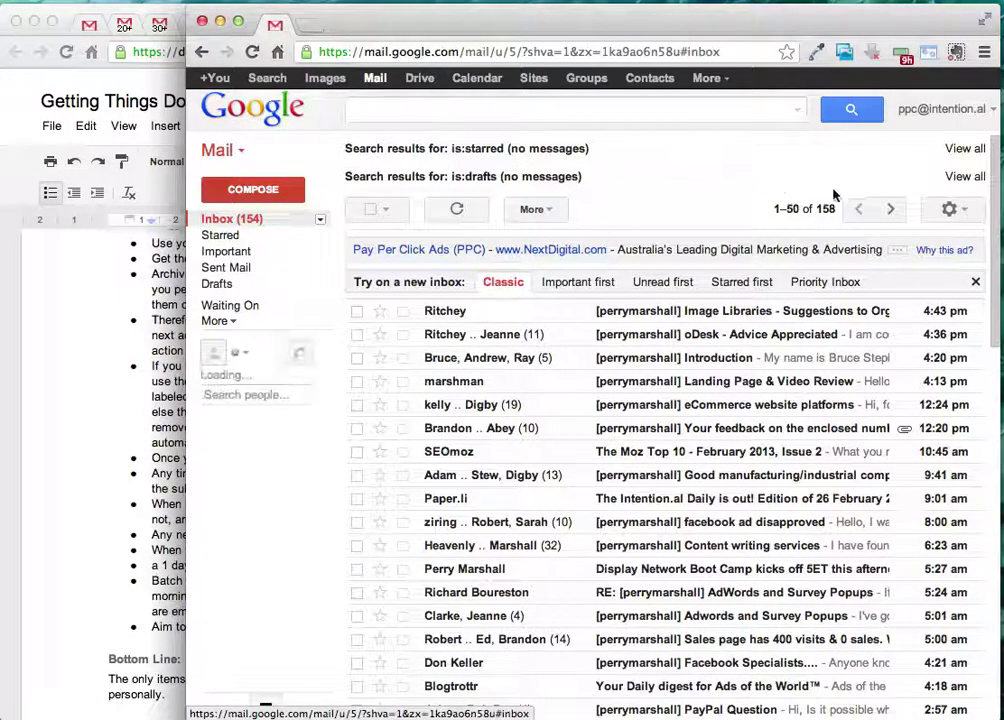
- Open the Multiple inboxes settings and clear Pane 1's is:drafts query
left_click(950, 214)
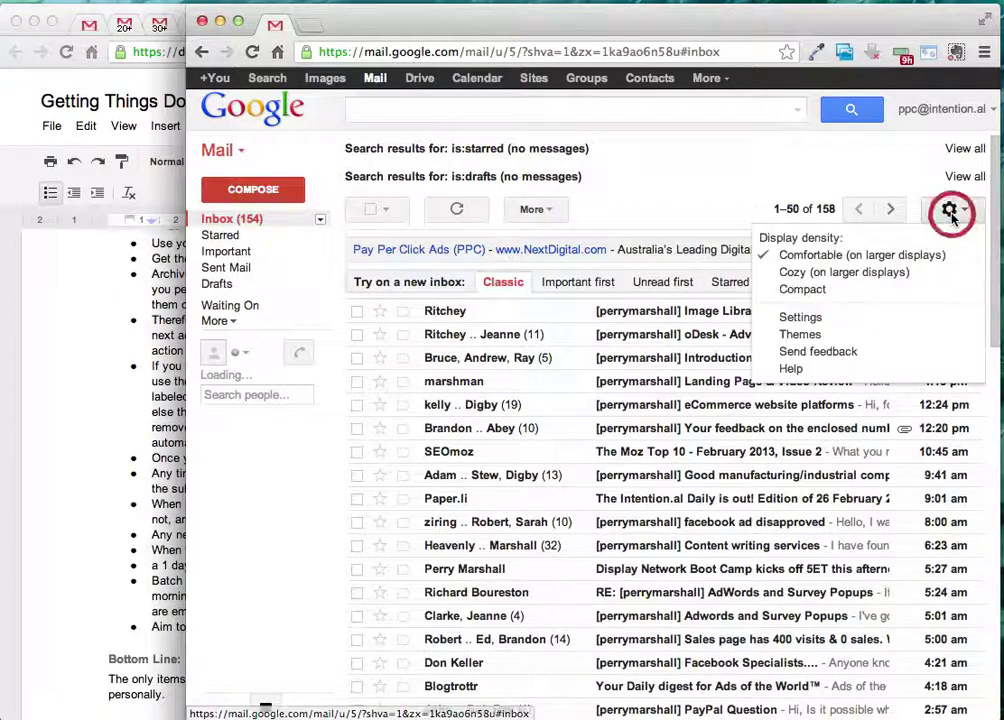
left_click(851, 317)
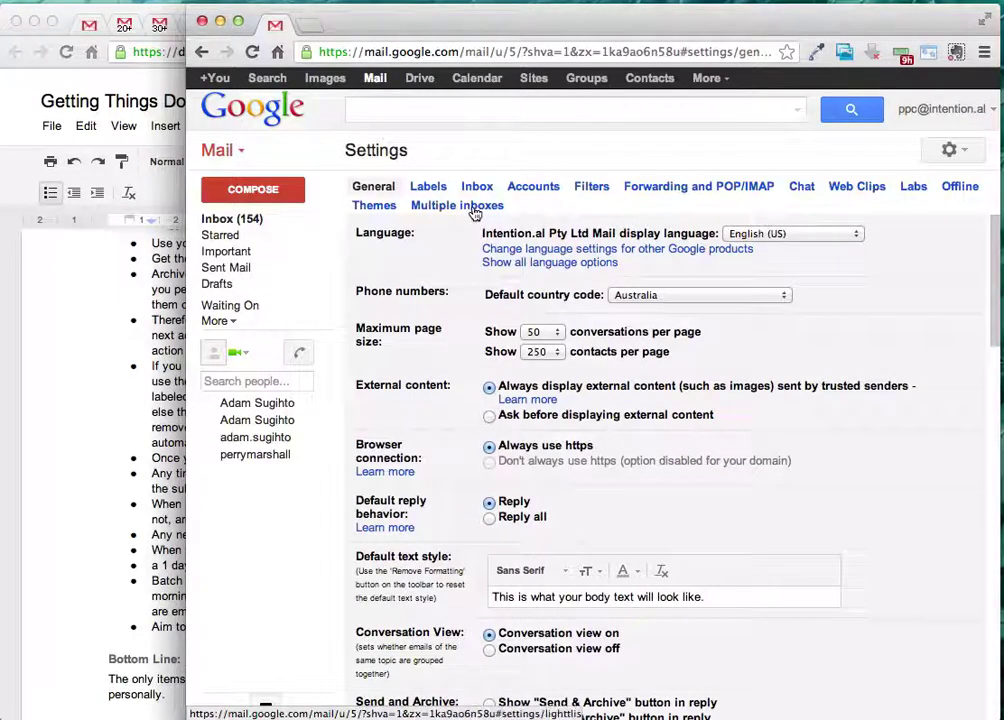
left_click(479, 208)
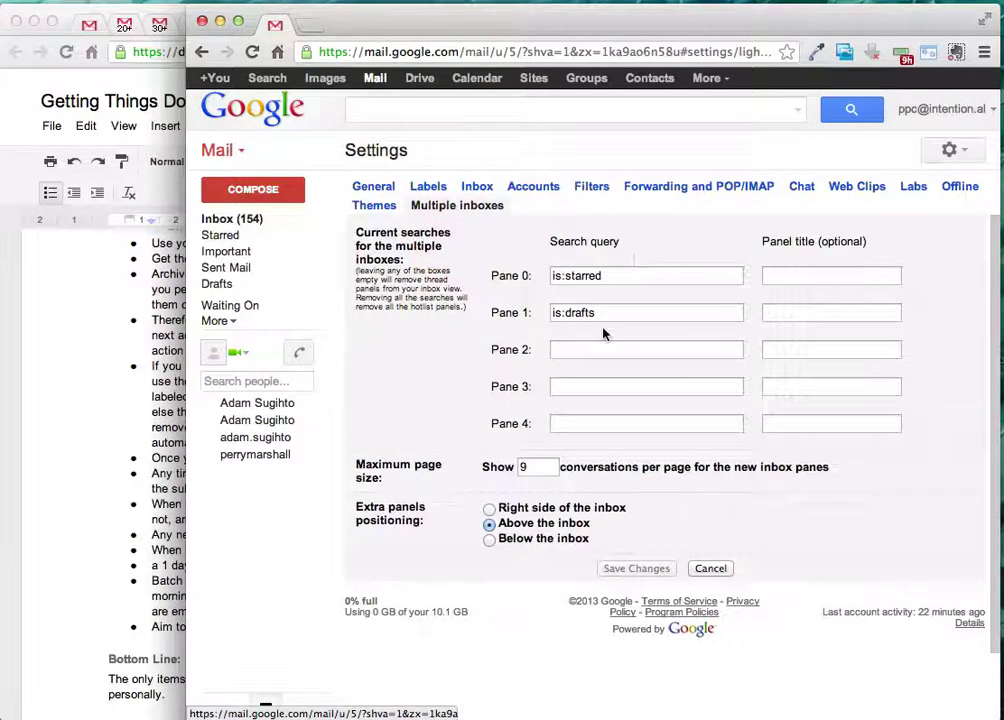
left_click_drag(616, 313, 540, 311)
key("BackSpace")
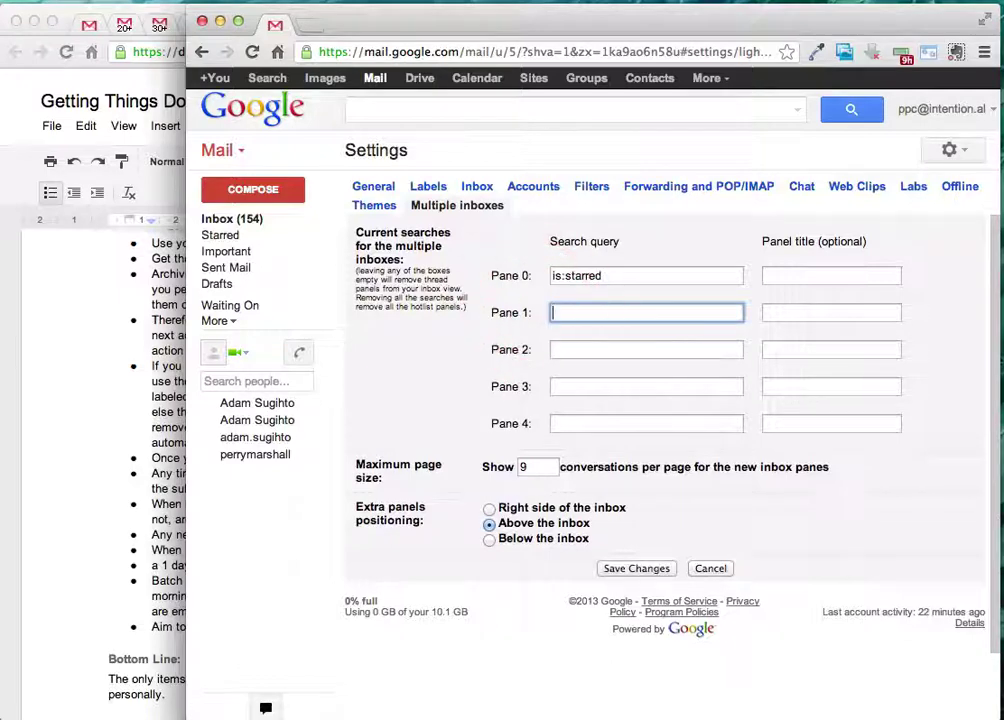
- Change Pane 0's query from is:starred to is:Waiting On
left_click(611, 278)
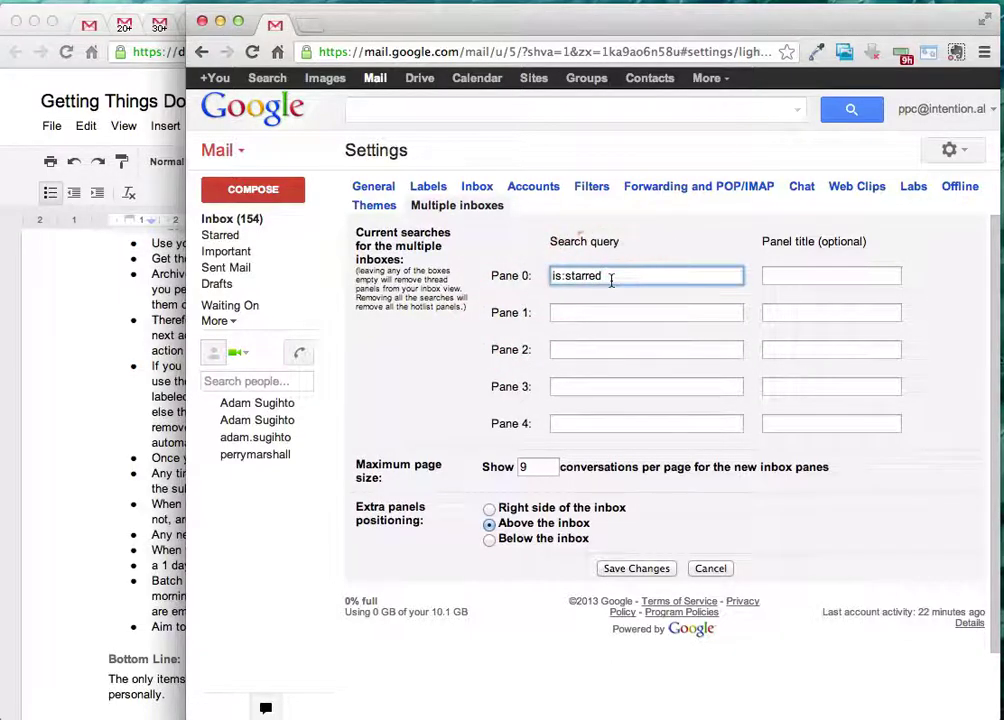
key("BackSpace")
key("BackSpace")
key("BackSpace")
type("Waitin")
key("BackSpace")
key("BackSpace")
key("BackSpace")
key("BackSpace")
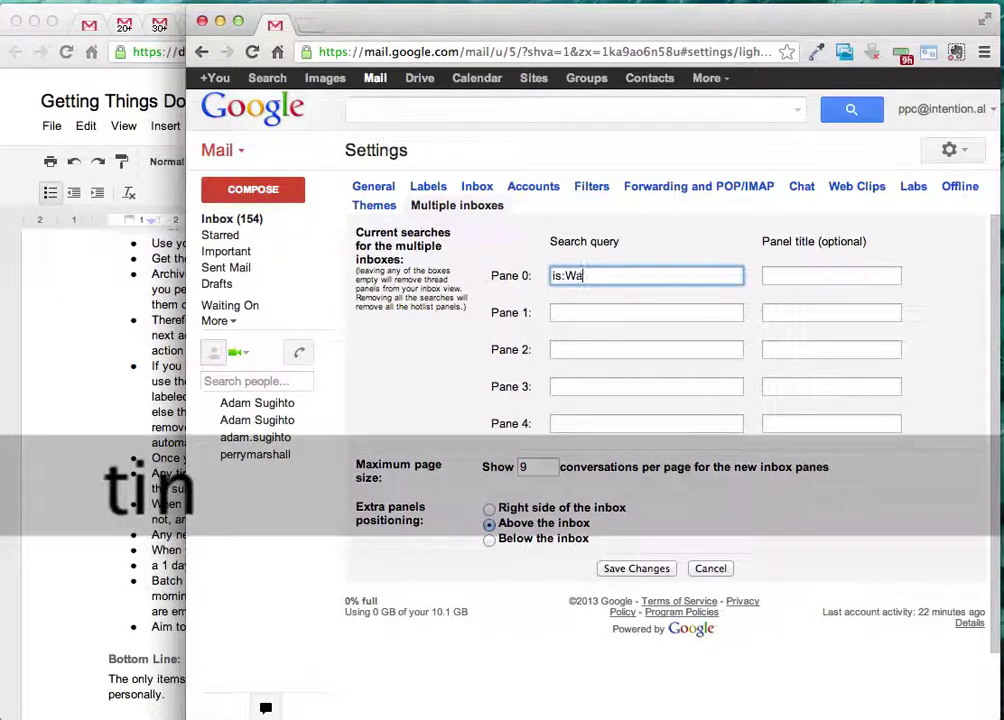
type("iting On")
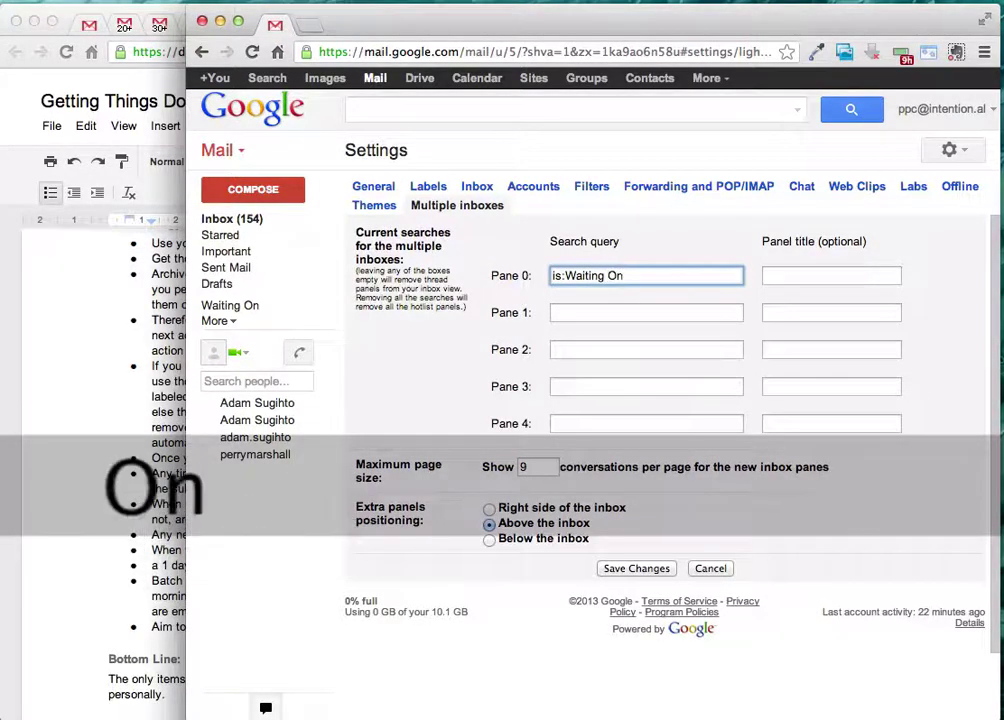
left_click_drag(630, 276, 569, 277)
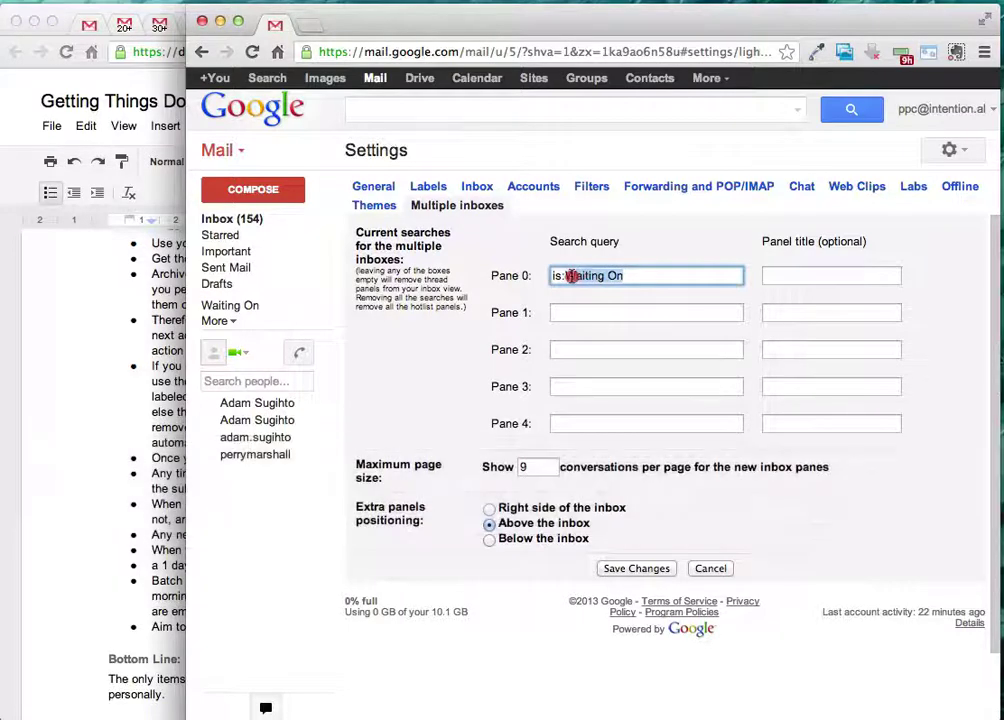
left_click(600, 277)
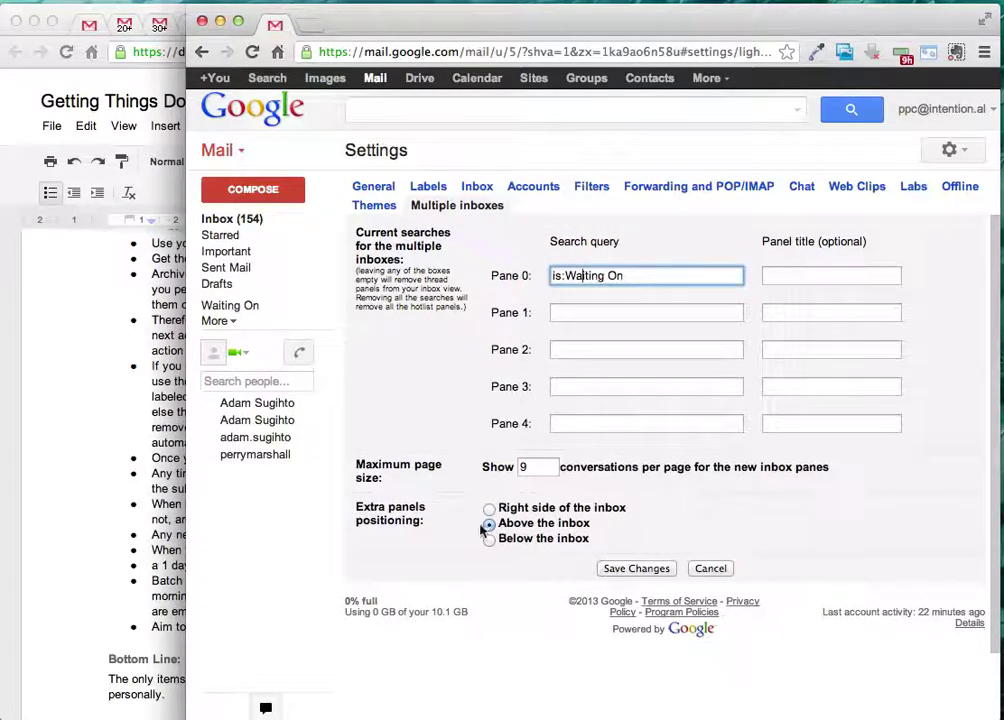
- Save the Multiple inboxes settings so the is:Waiting On pane appears above the inbox
left_click(630, 568)
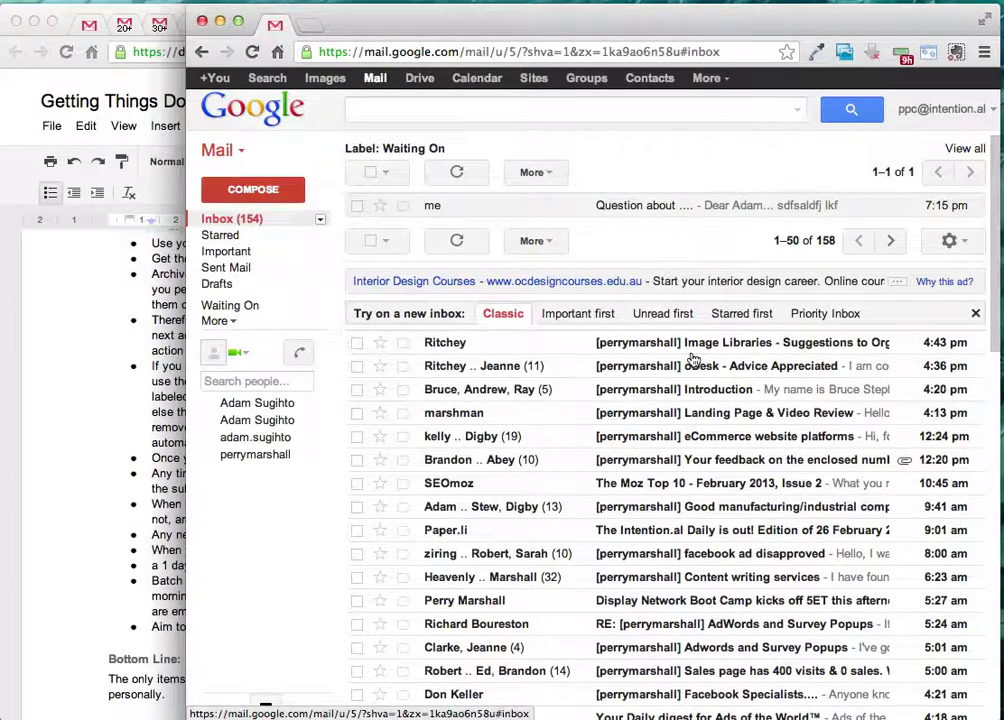
left_click(96, 274)
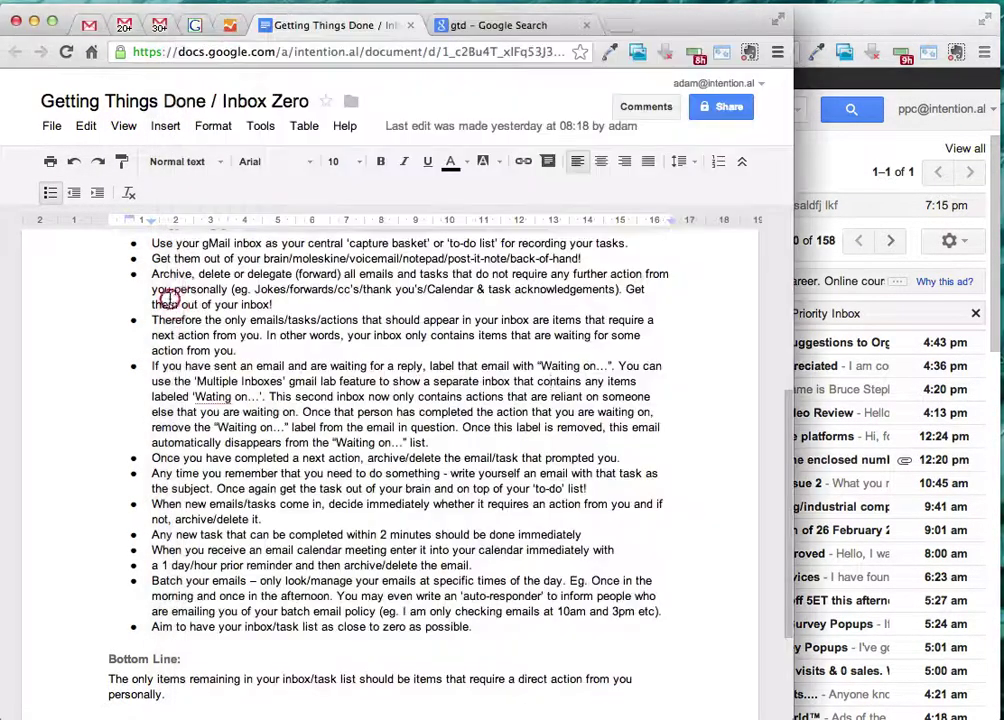
left_click_drag(157, 367, 437, 382)
left_click(323, 366)
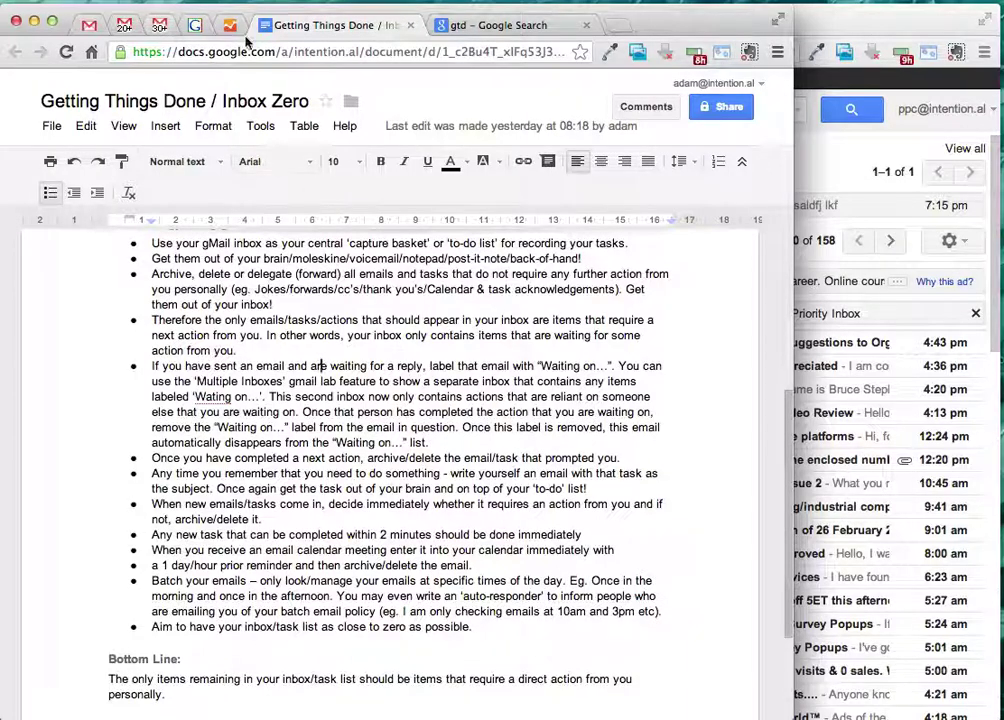
left_click(860, 28)
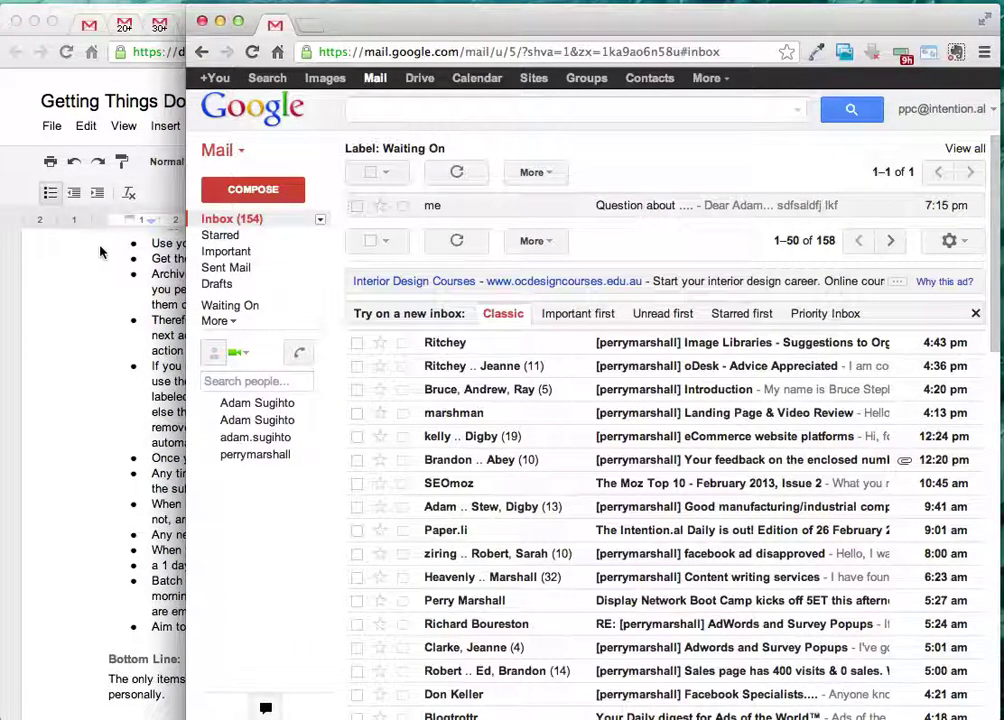
- From the other account, reply 'here is your answer ....' to the Question about .... email
left_click(86, 222)
left_click(157, 25)
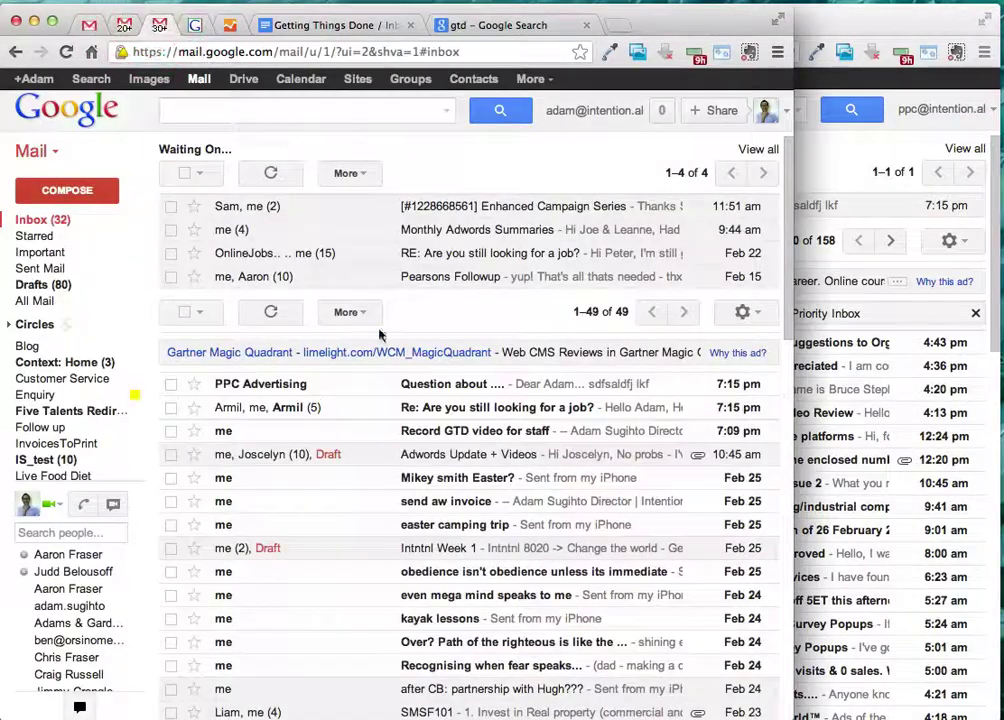
left_click(347, 390)
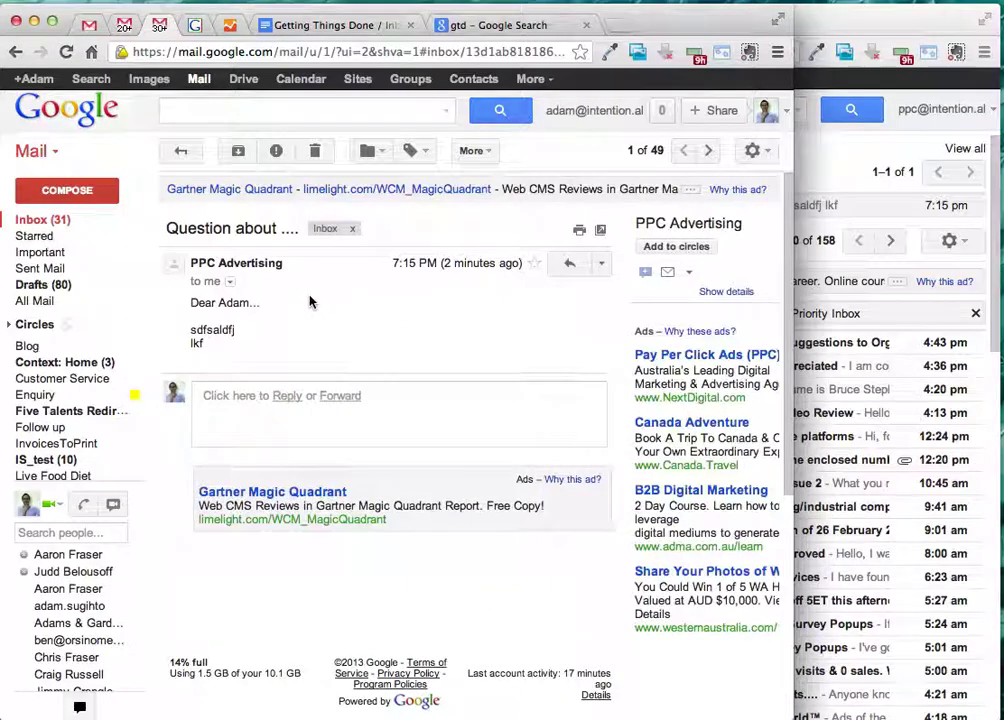
left_click(287, 396)
type("here i")
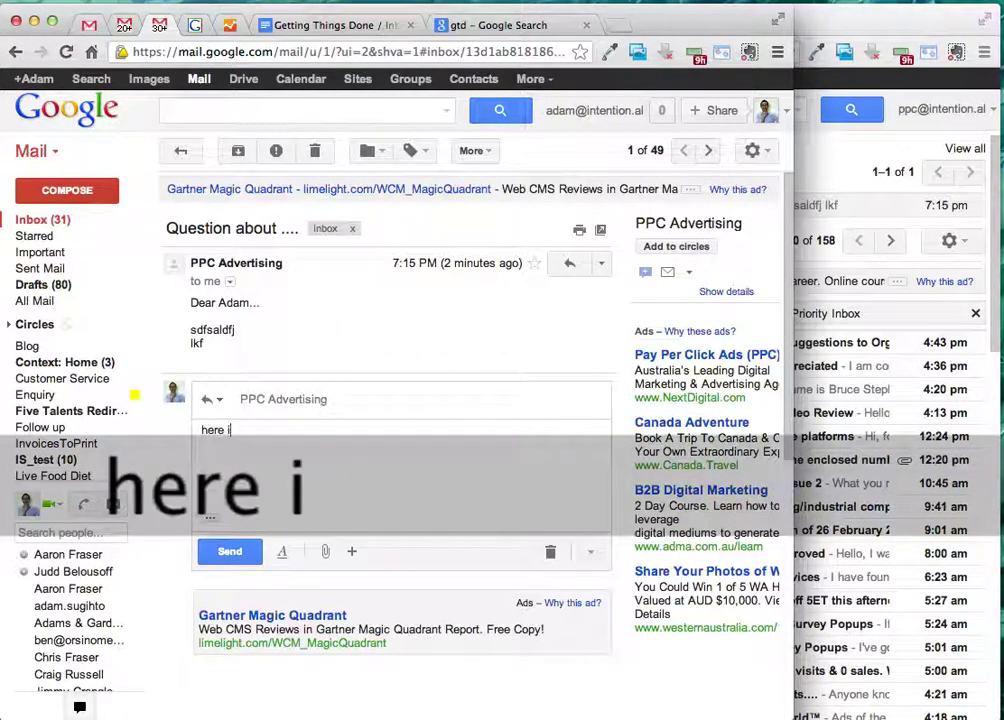
type("s your answer ....")
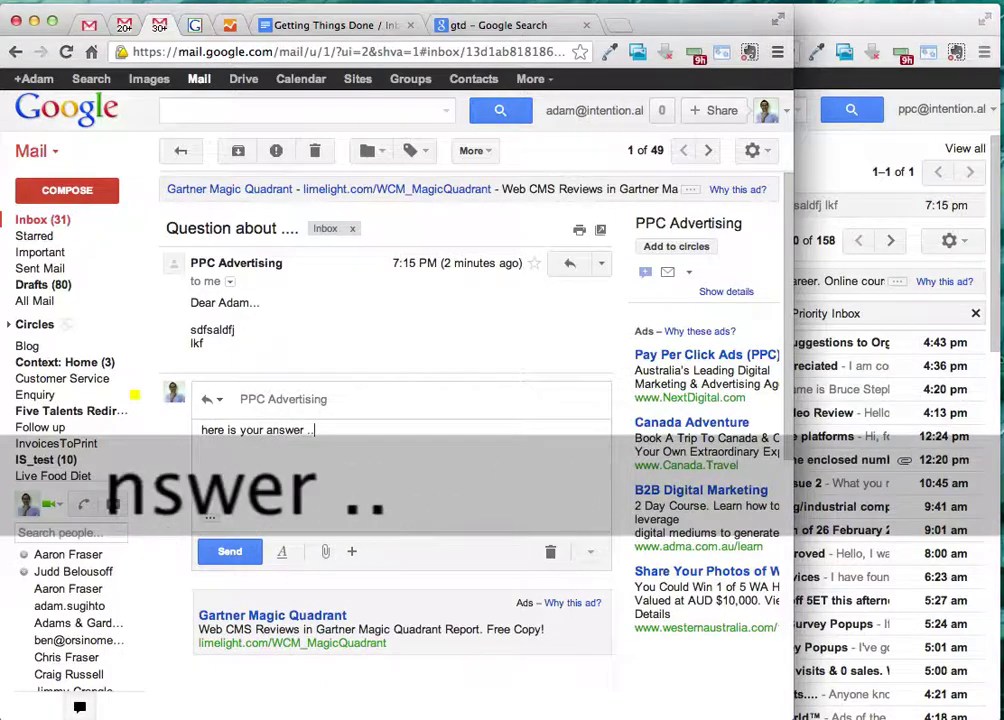
left_click(238, 549)
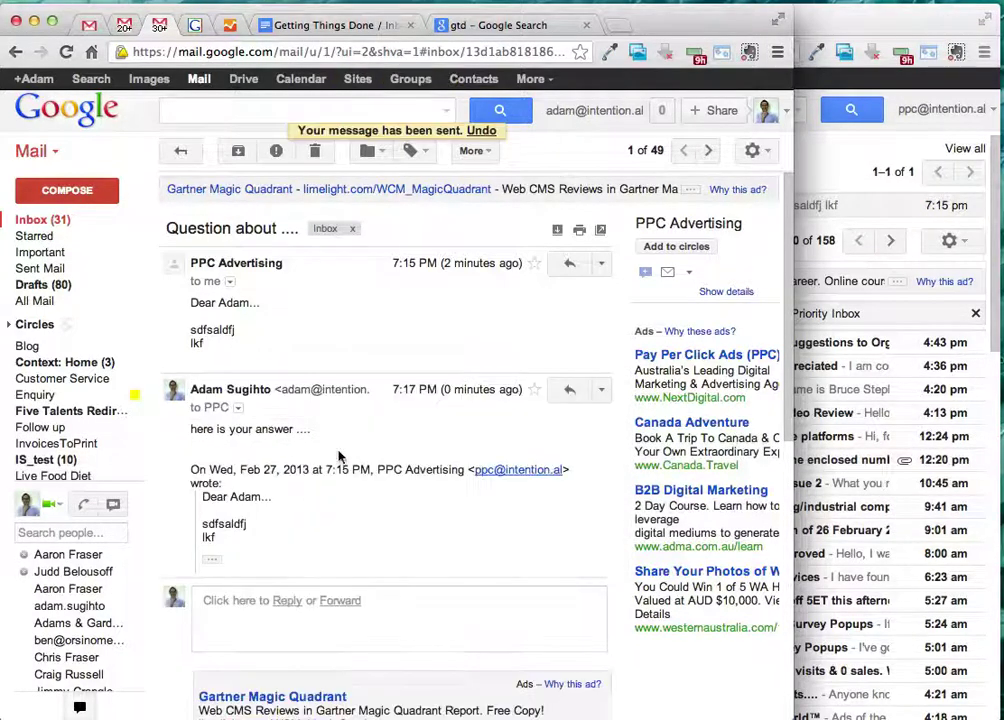
left_click(906, 12)
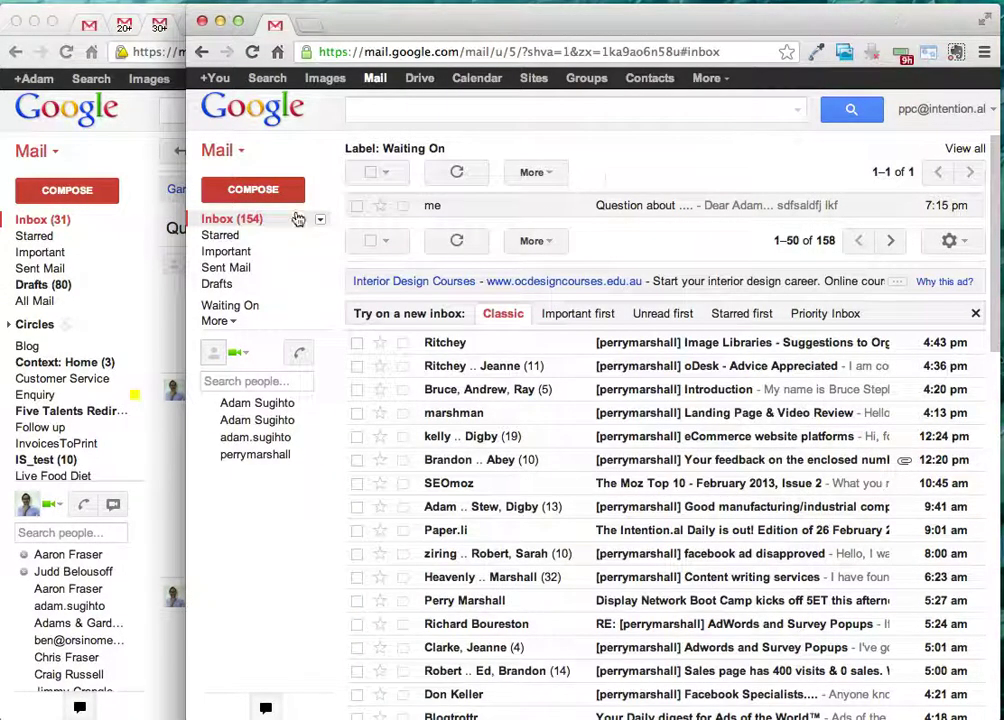
- Refresh the inbox repeatedly until the 'here is your answer ....' reply shows in the Waiting On pane
left_click(262, 217)
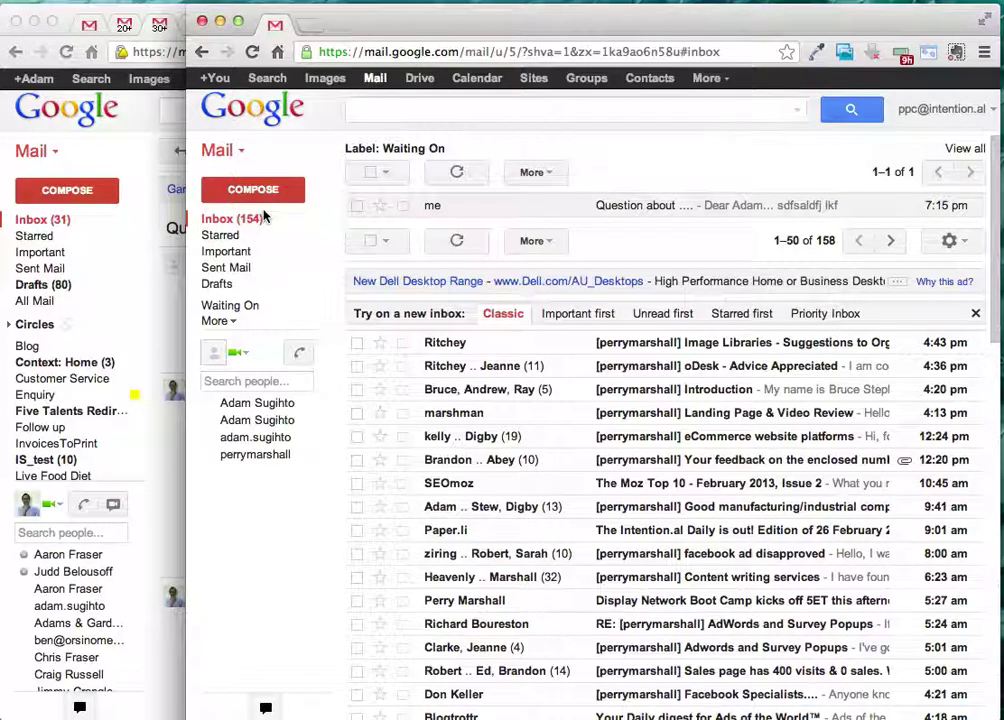
left_click(257, 220)
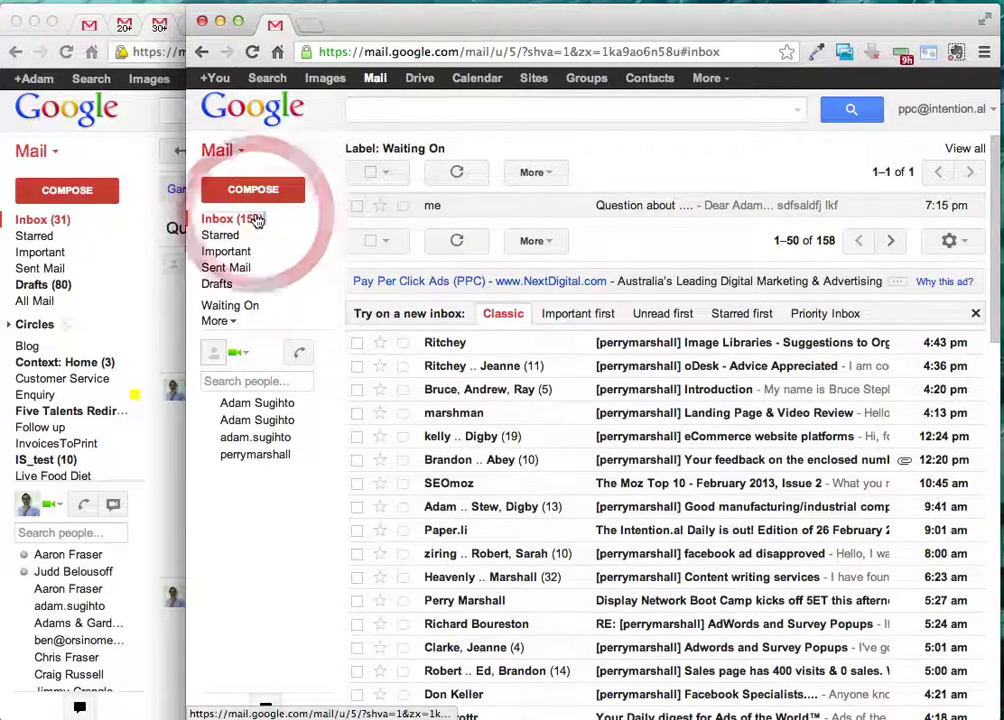
left_click(250, 221)
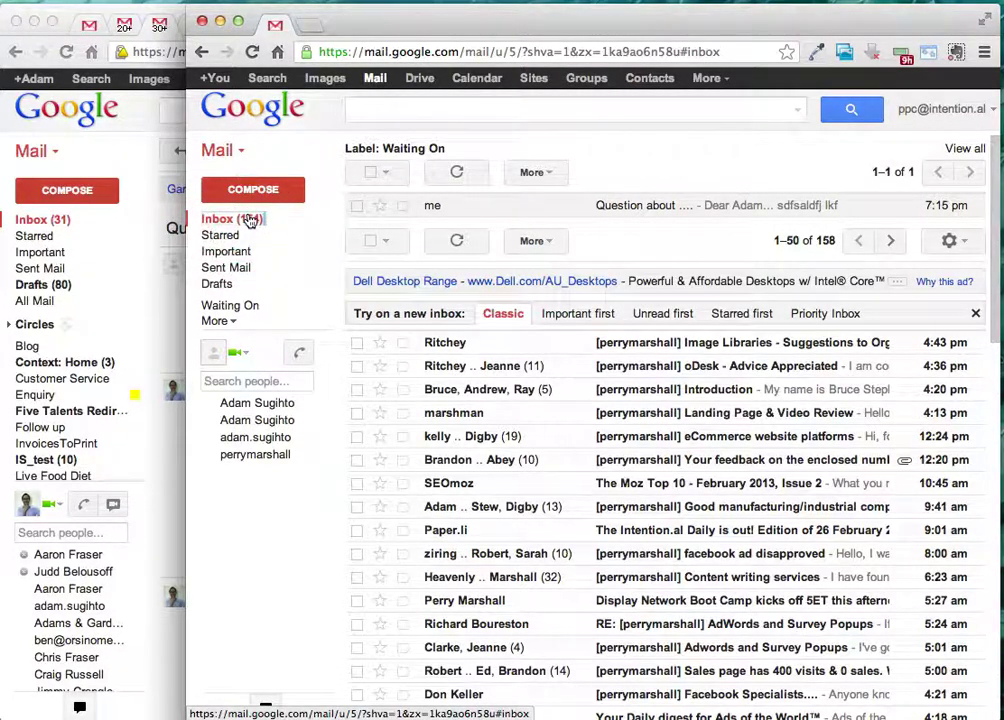
left_click(236, 221)
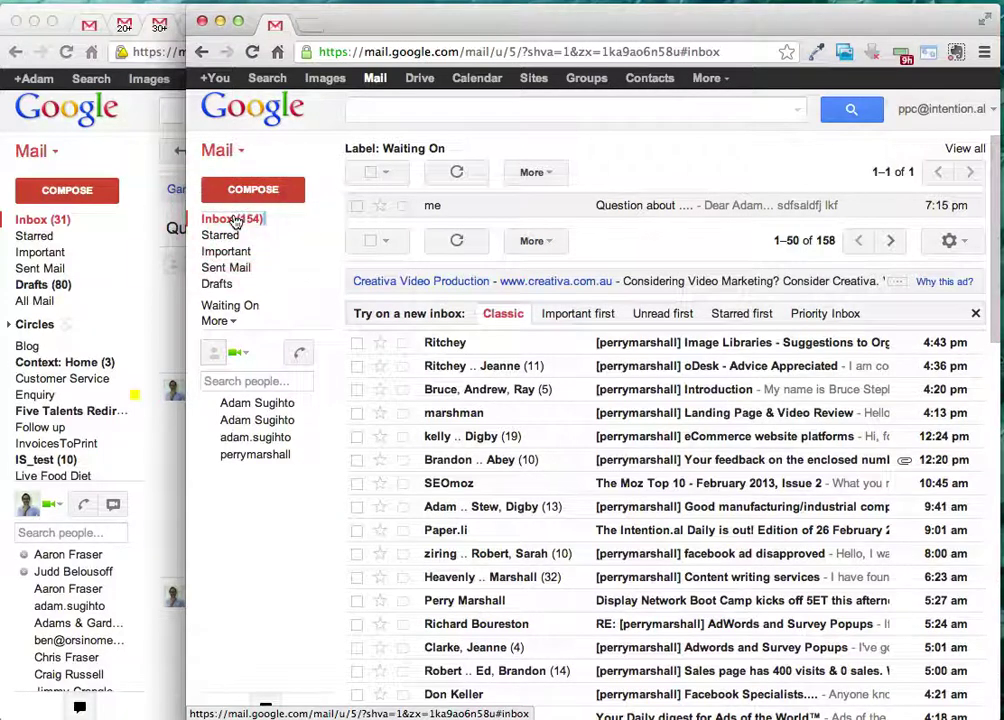
left_click(246, 219)
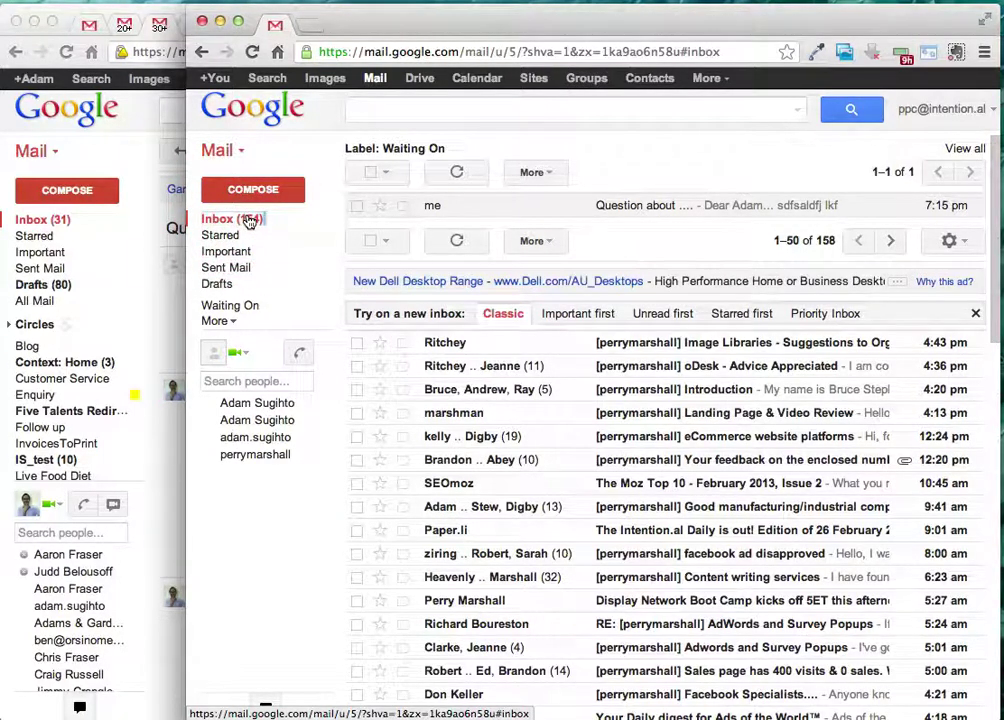
left_click(218, 172)
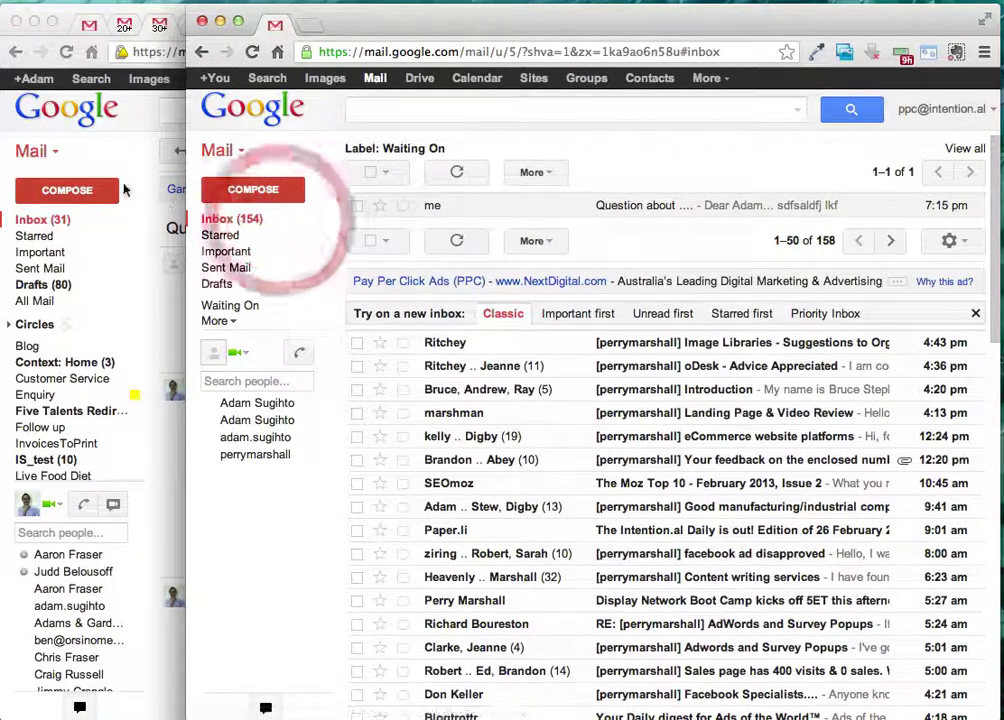
left_click(234, 217)
left_click(236, 220)
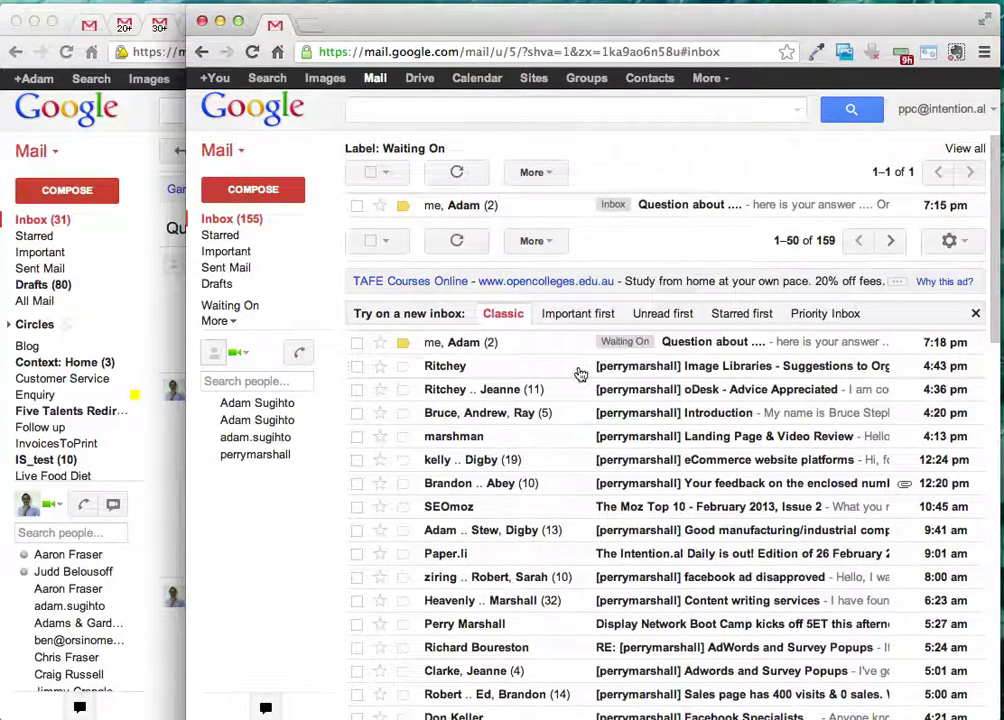
- Open the replied 'Question about ....' conversation and remove its Waiting On label
left_click(538, 343)
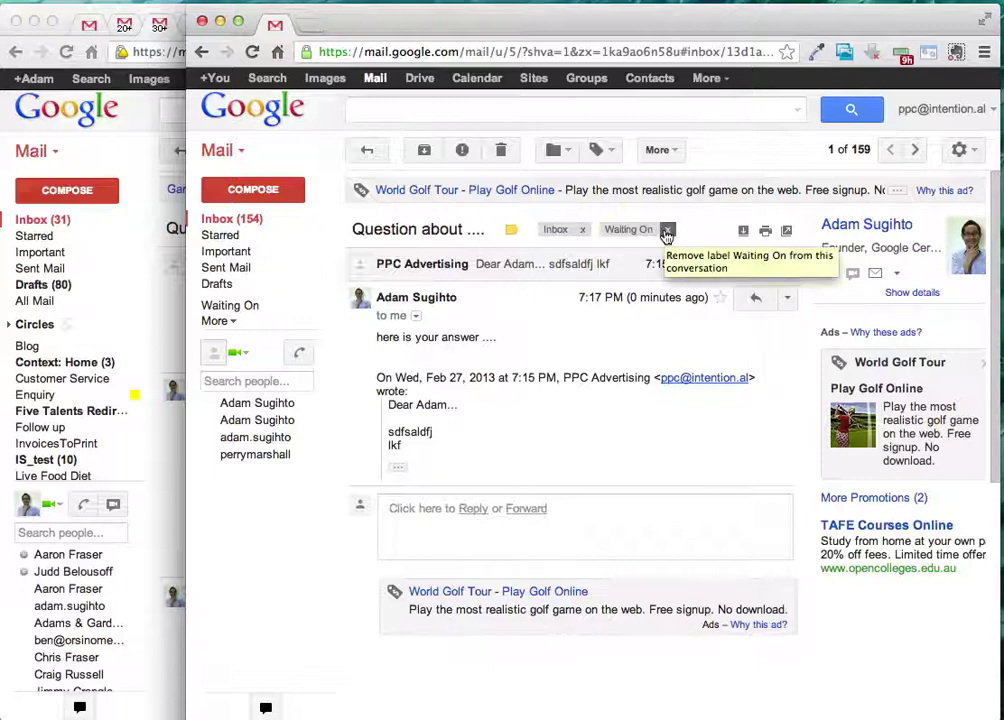
left_click(667, 232)
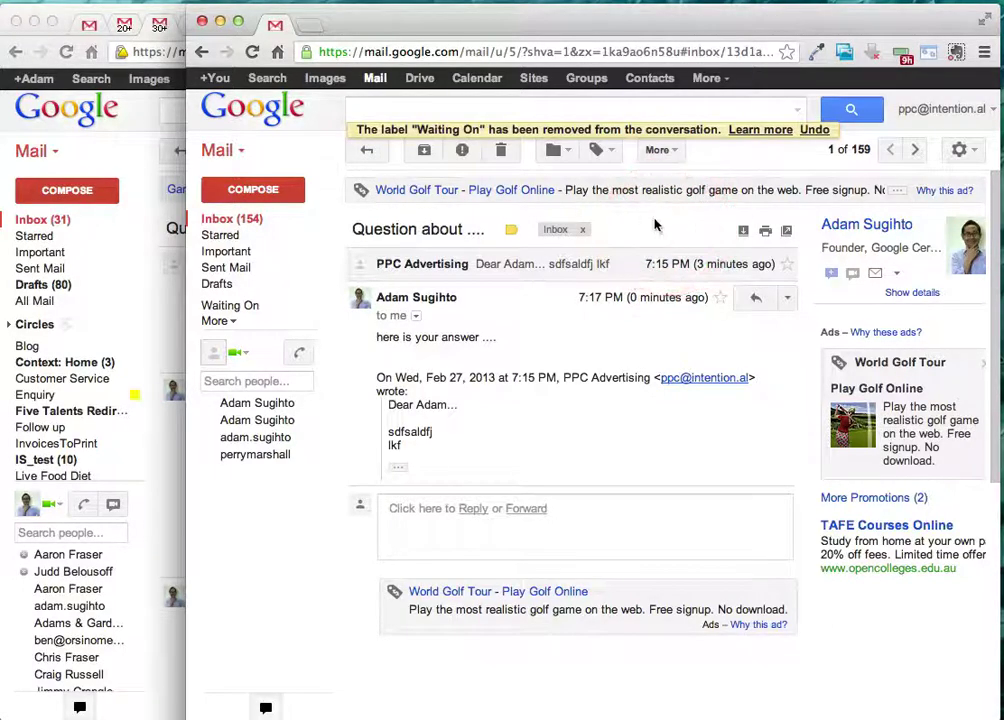
left_click(290, 218)
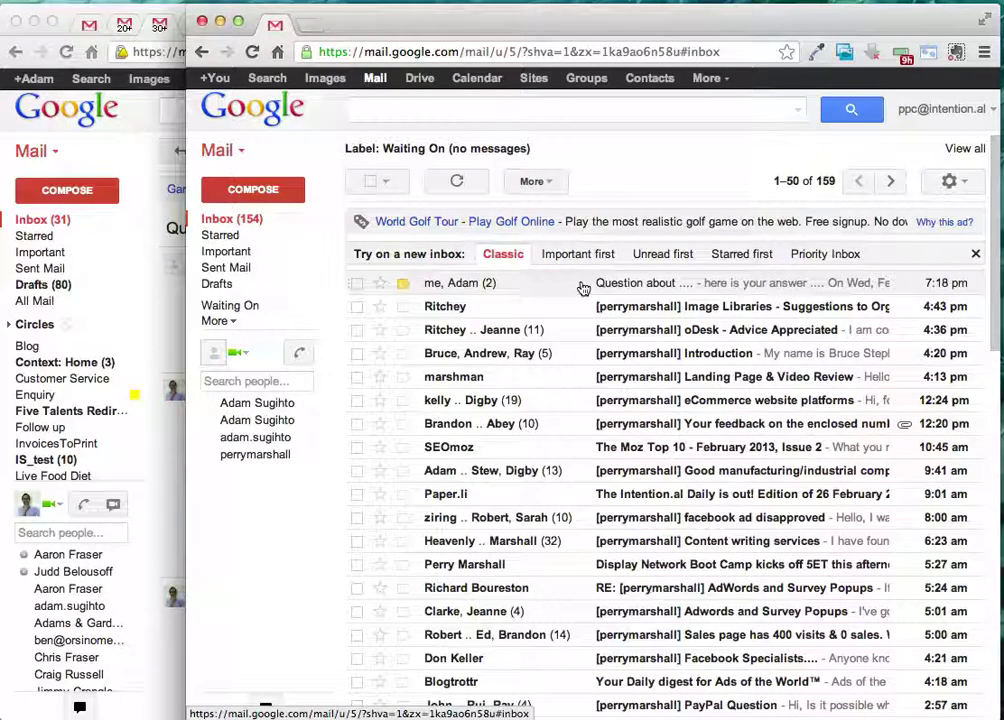
left_click(357, 288)
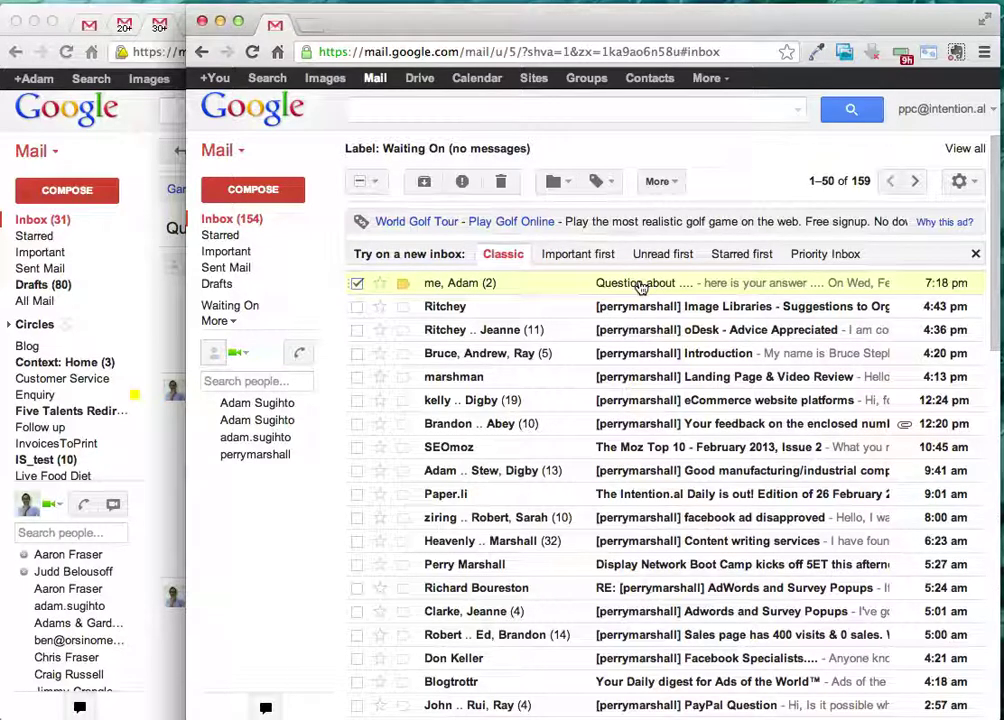
left_click(641, 286)
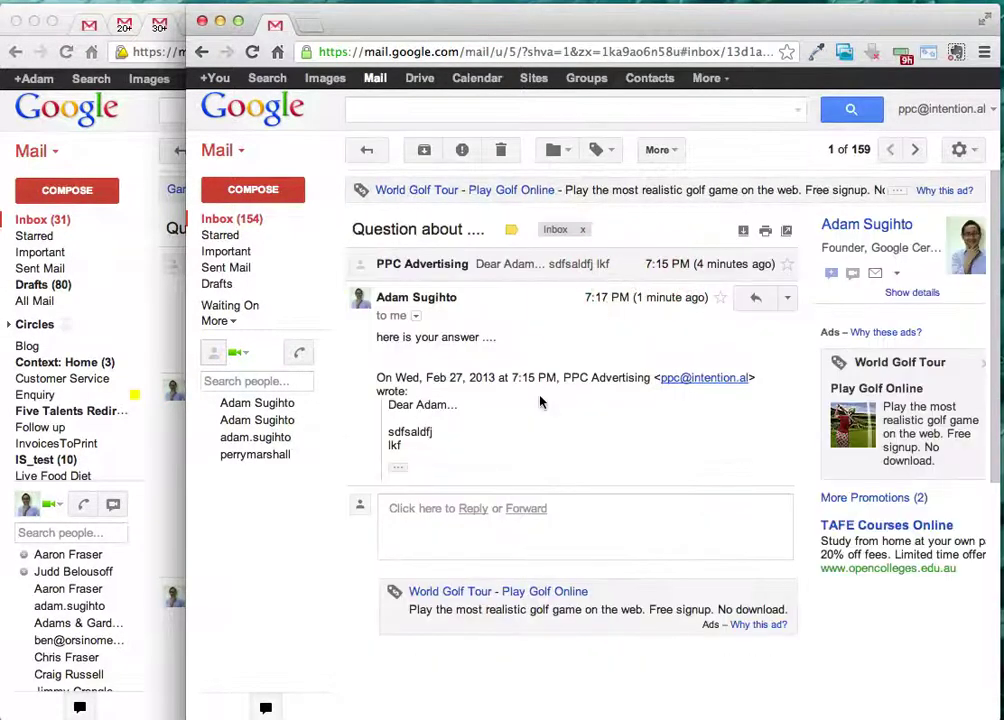
- Start a reply in the thread addressed to PPC Advertising instead of the original sender
left_click(476, 509)
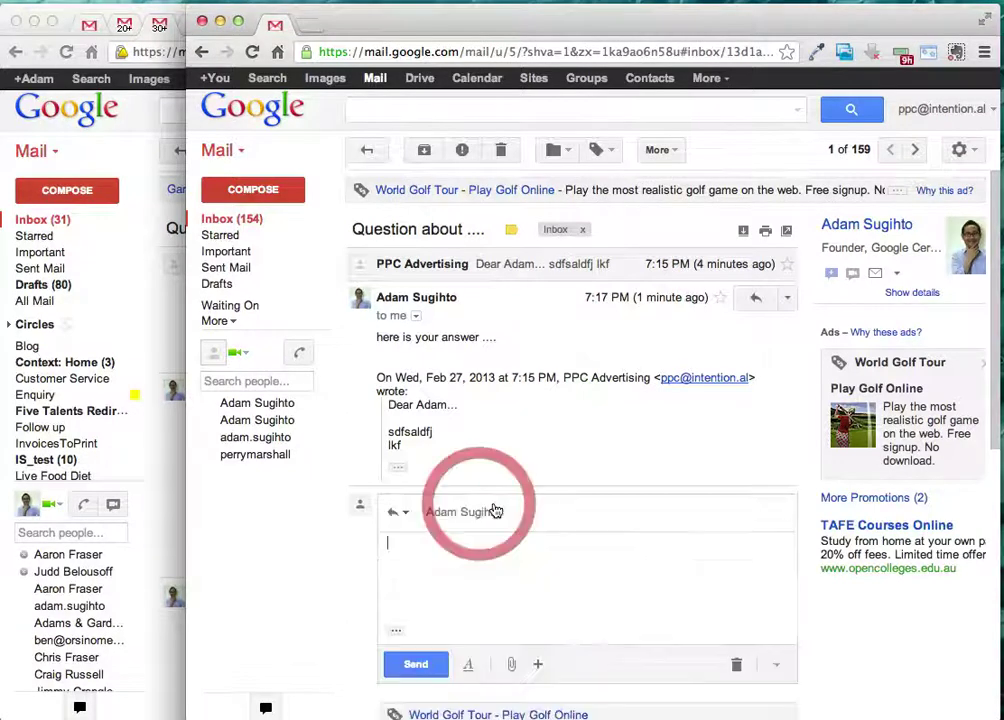
left_click(550, 512)
left_click(535, 512)
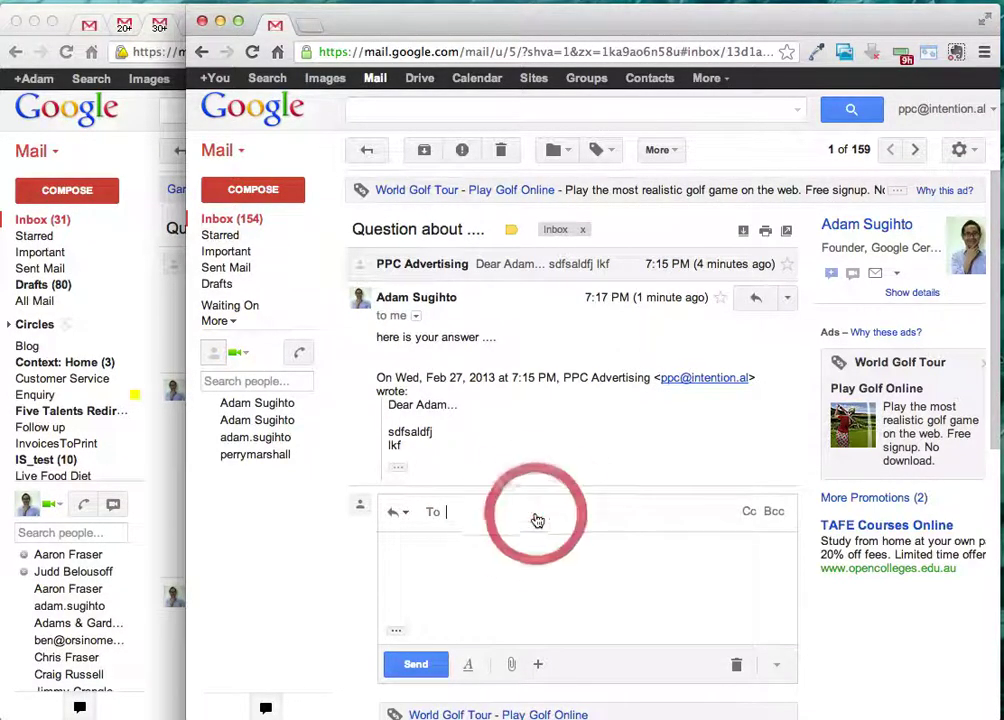
type("ppc@")
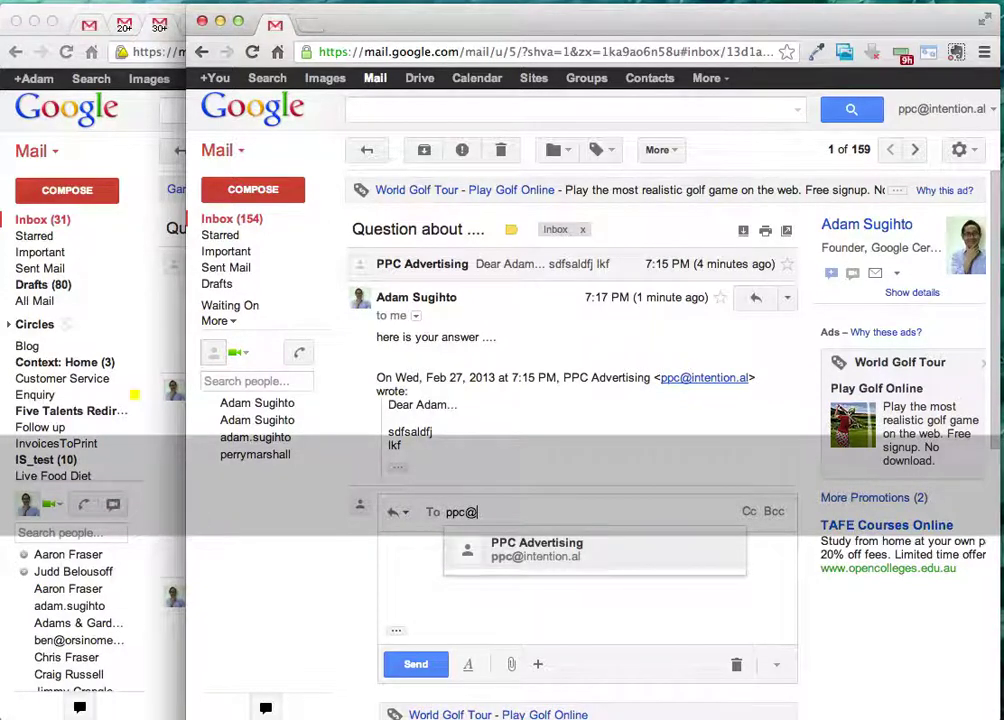
key("Return")
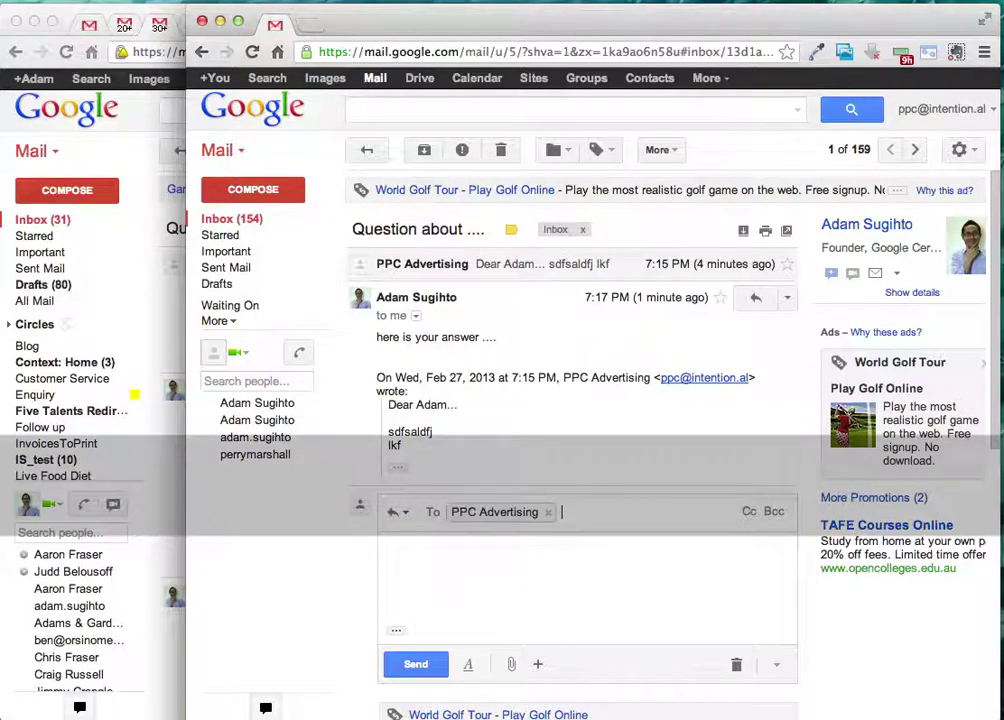
- Write 'adam has now replied.' and 'Now i need to ...' as the reply body and send it
left_click(619, 567)
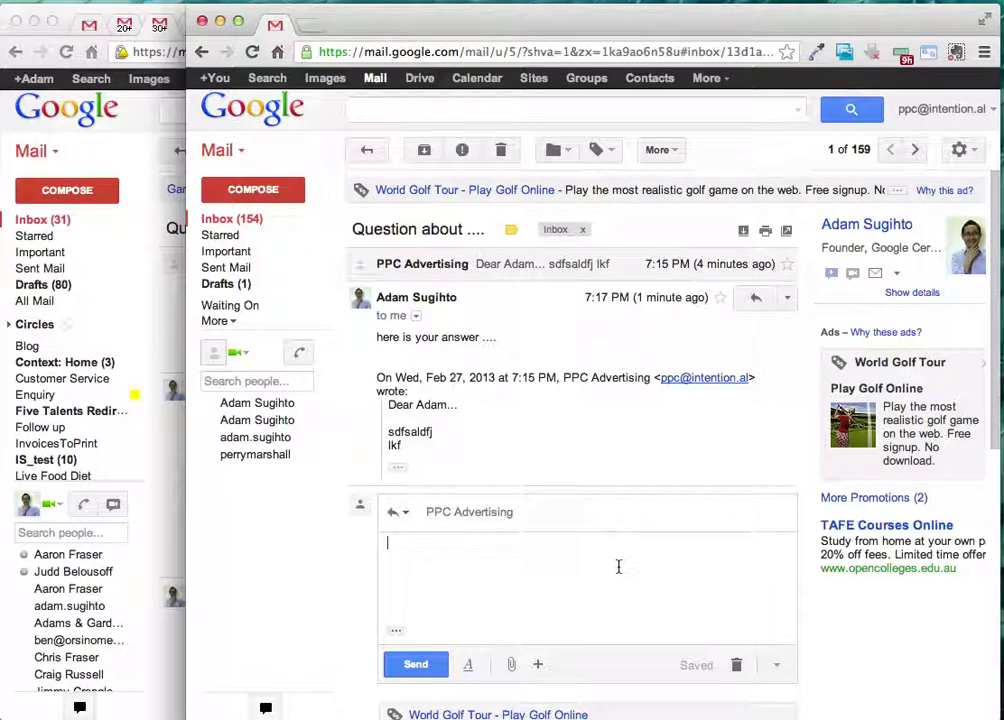
type("adam has now ")
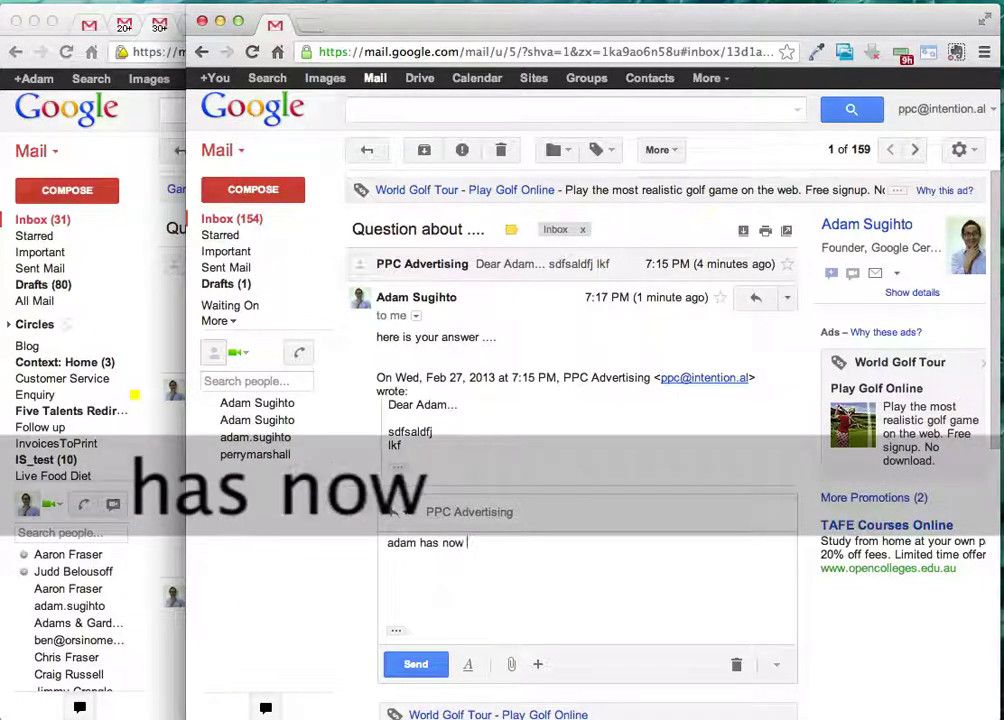
type("replied.")
key("Return")
key("Return")
type("Now i")
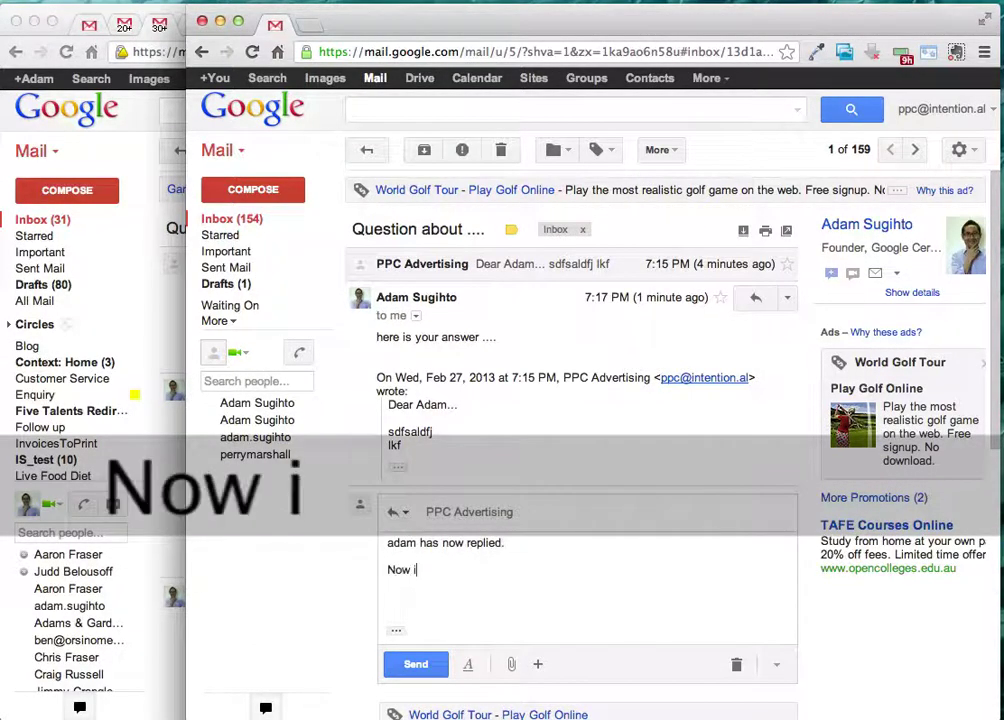
type(" need to ")
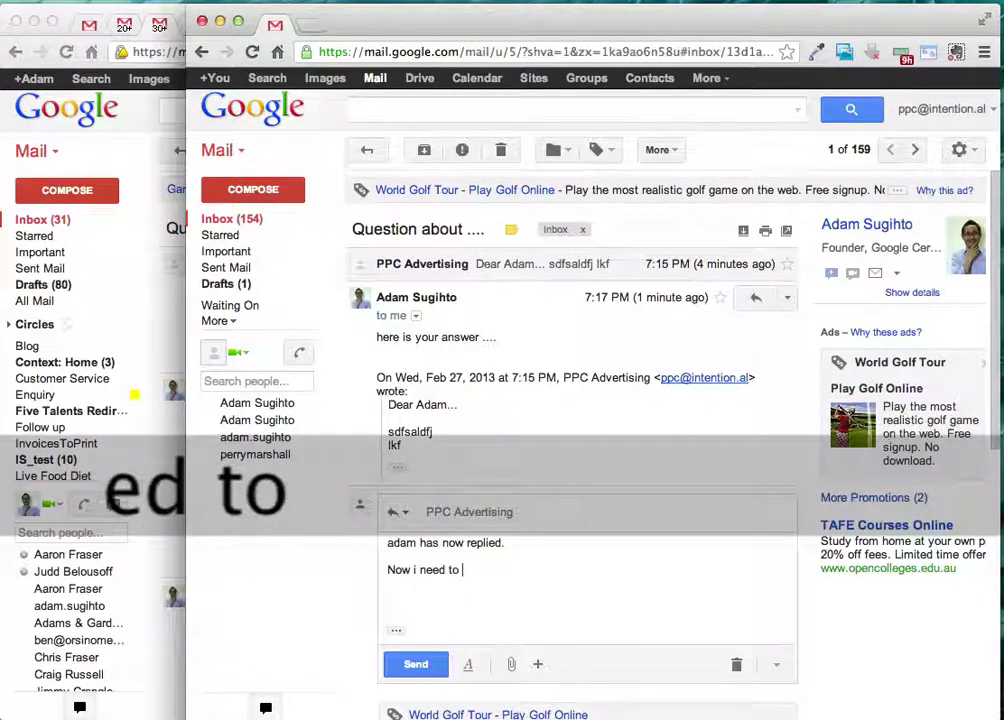
type("...")
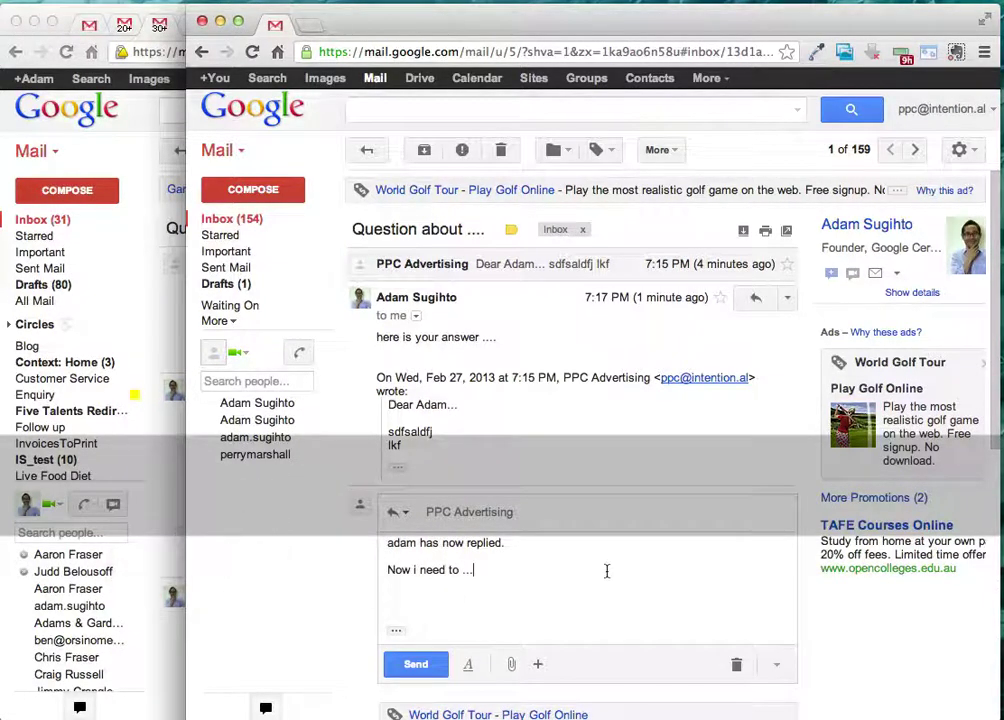
left_click(428, 665)
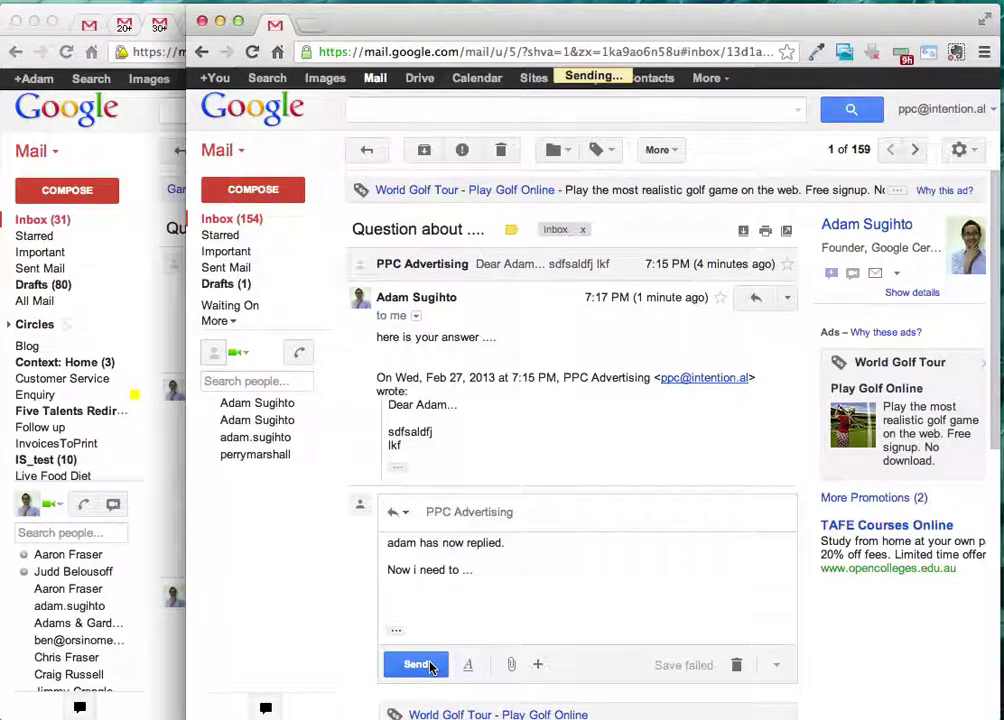
- Archive the 'Question about ....' thread from the inbox list
left_click(251, 221)
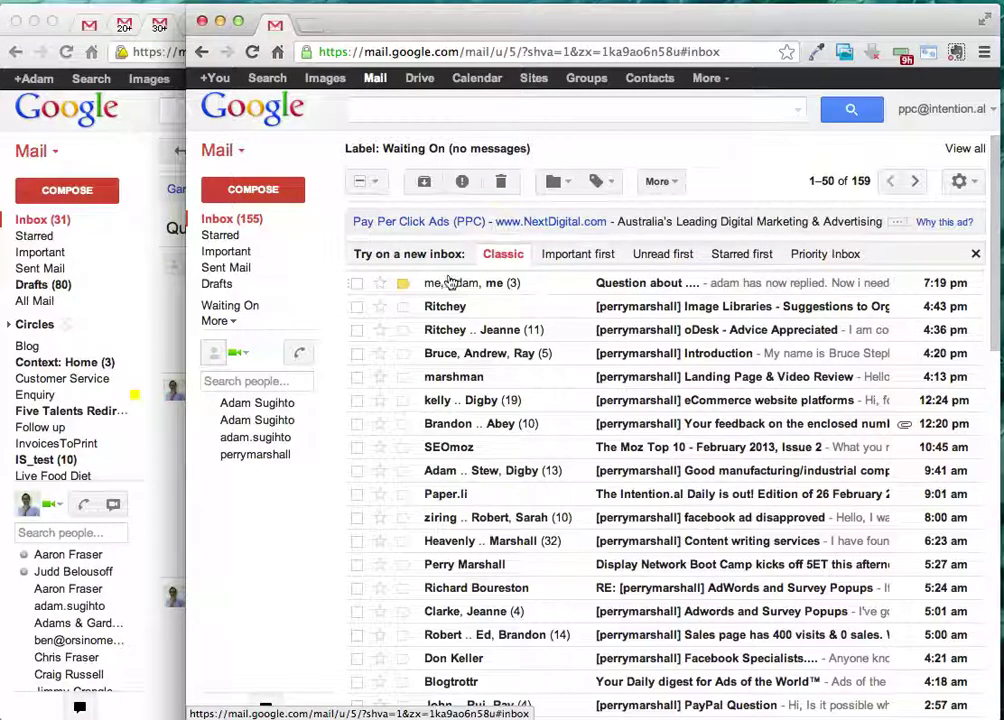
left_click(357, 284)
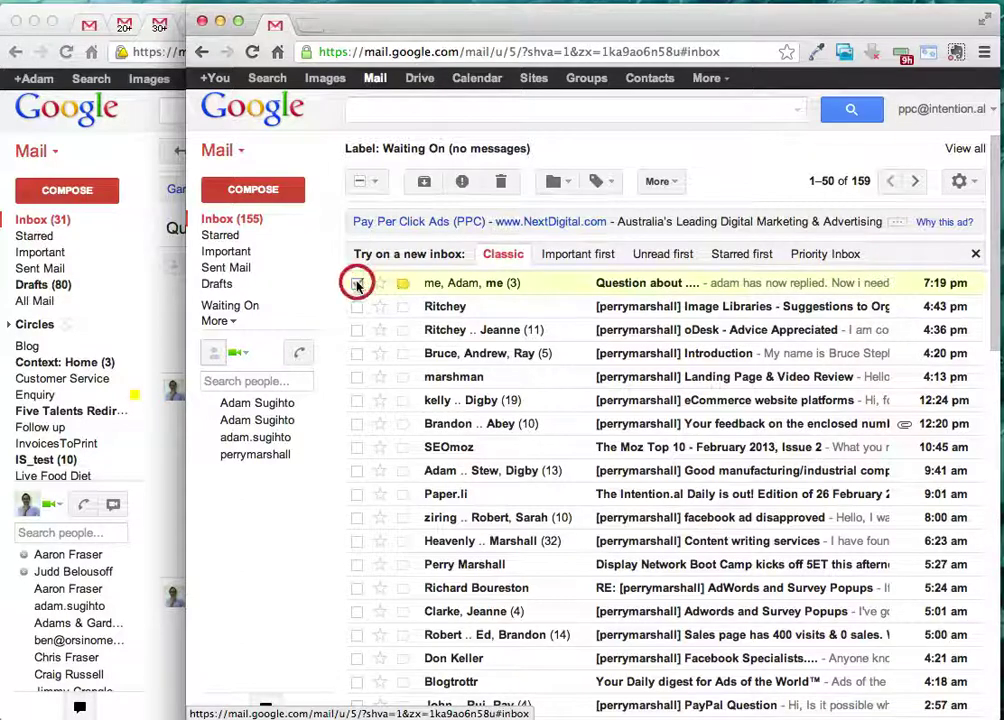
left_click(424, 181)
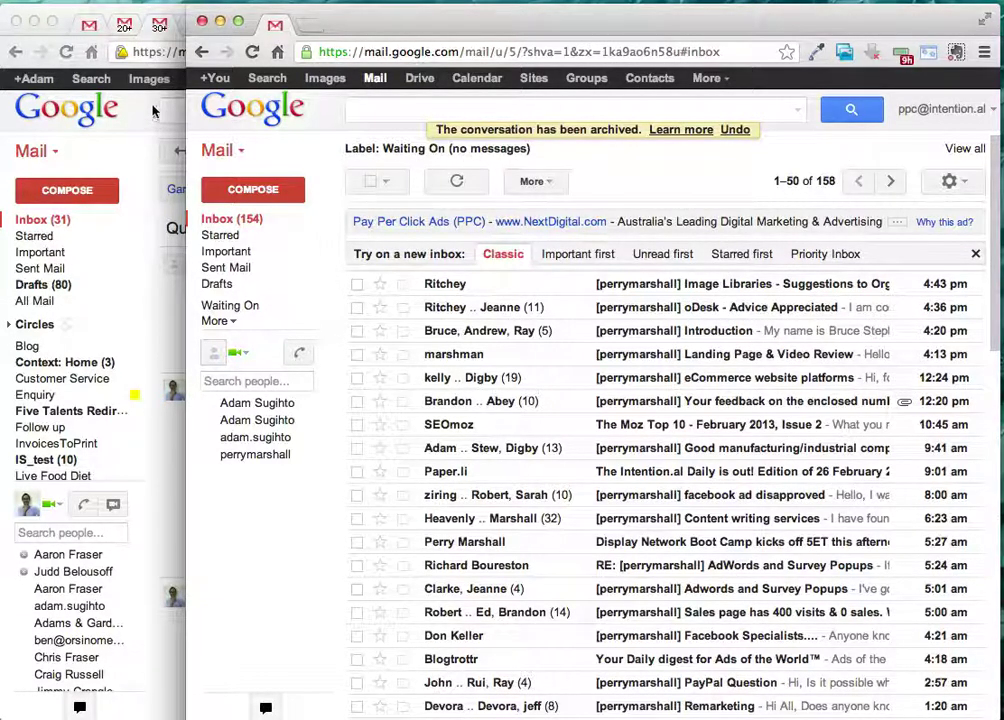
left_click(120, 97)
- In the GTD guide, review the 'Once you have completed', 'Any time you remember' and 'When new emails/tasks' bullets
left_click(349, 31)
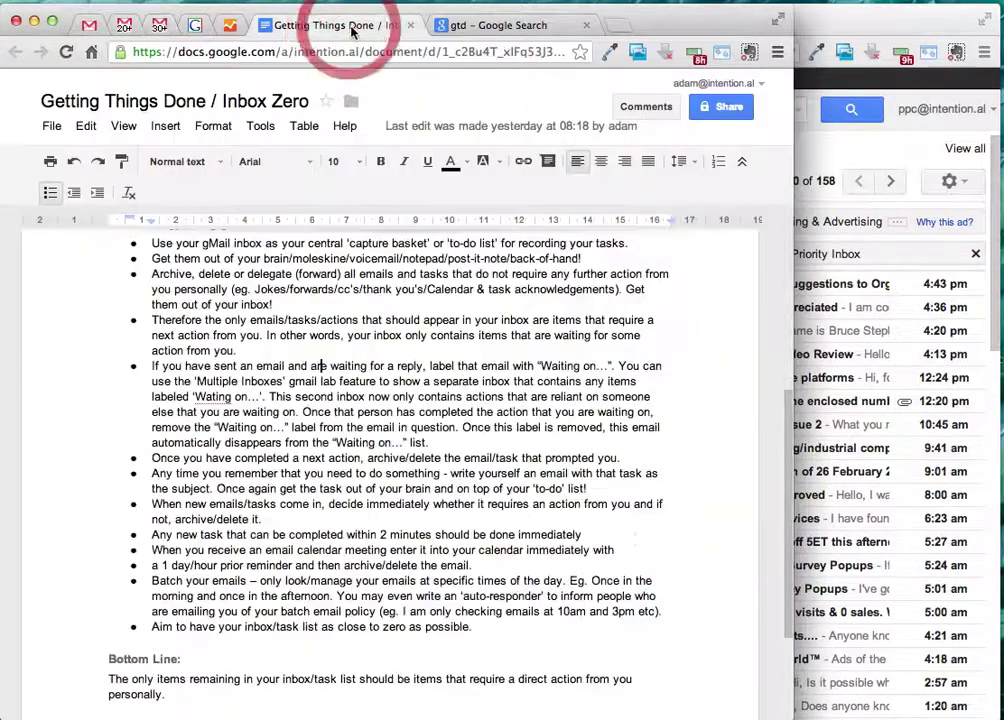
scroll(301, 406, "down", 1)
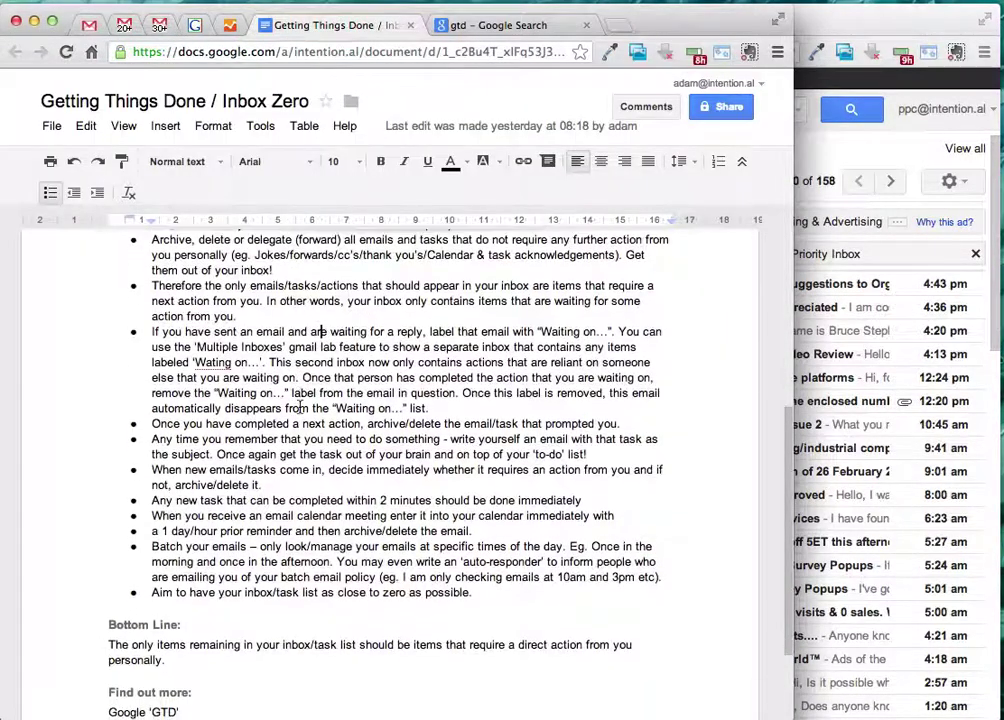
left_click_drag(153, 423, 520, 423)
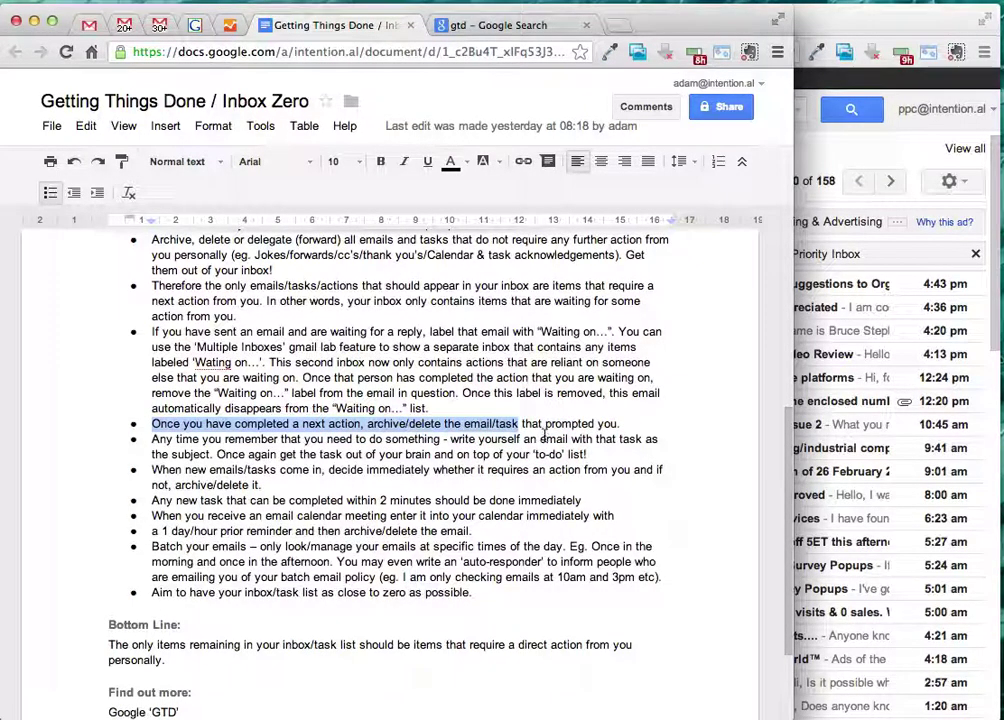
left_click(506, 421)
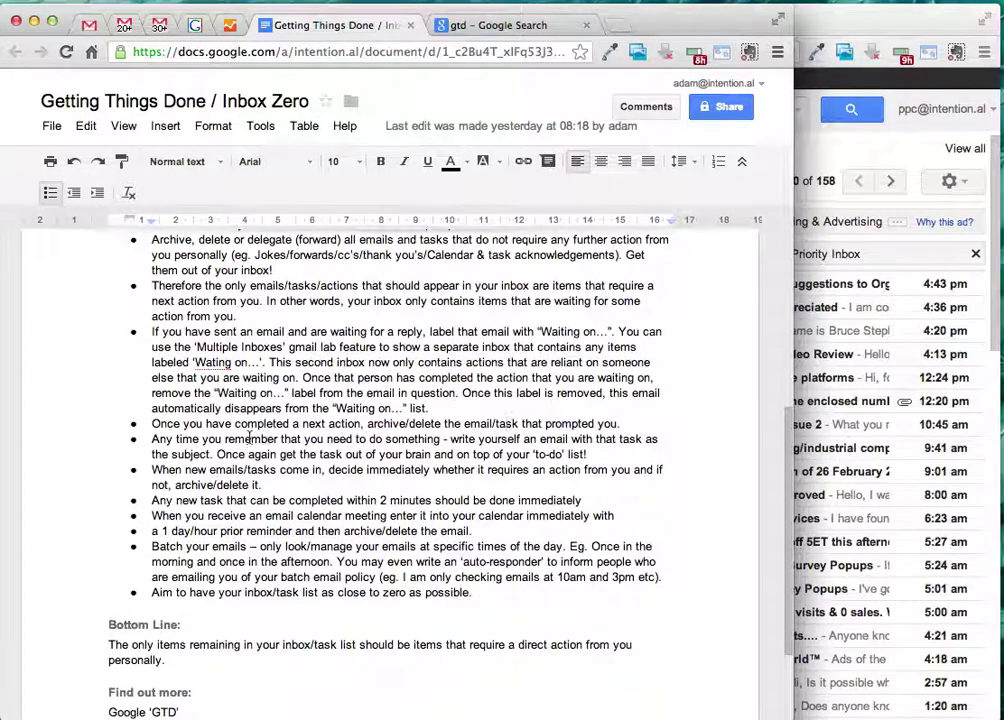
left_click_drag(124, 440, 590, 455)
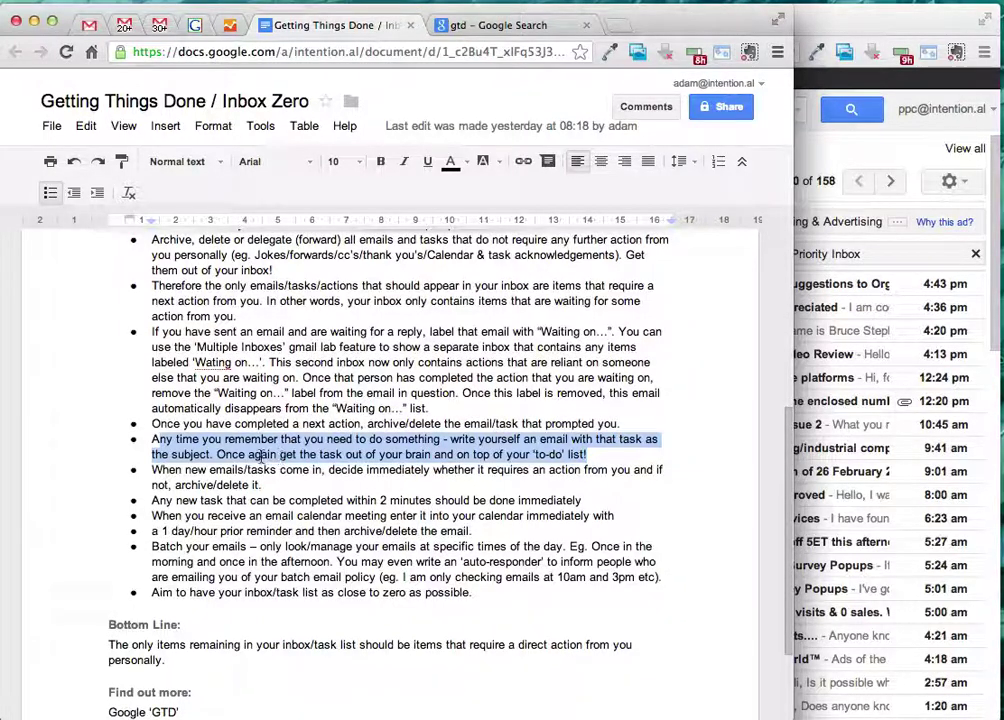
left_click_drag(262, 456, 462, 459)
left_click(505, 458)
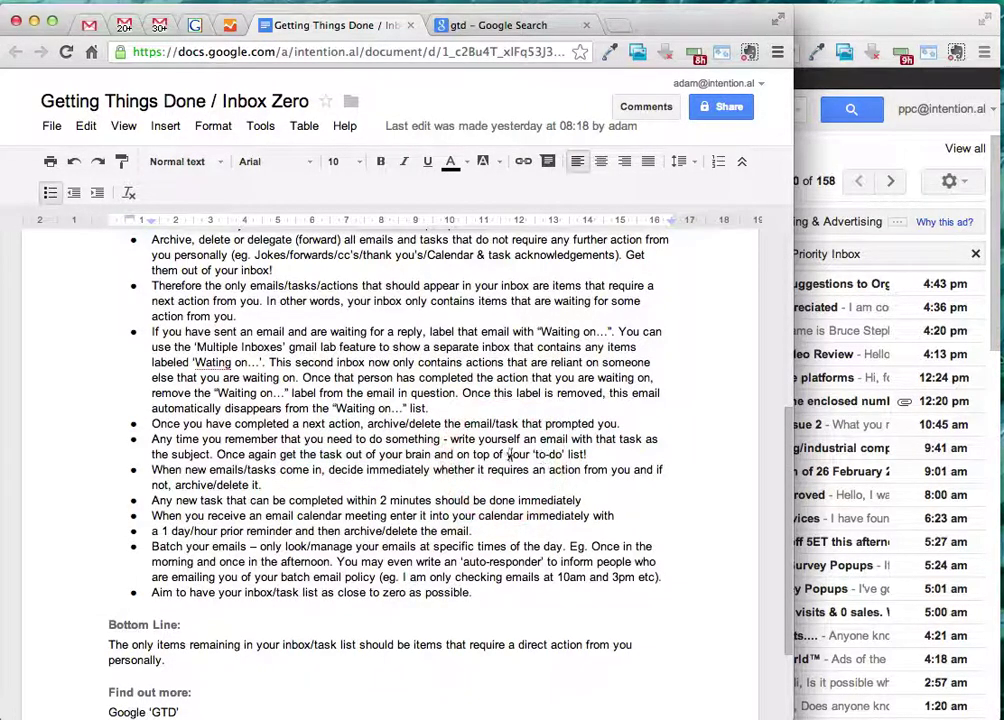
left_click(243, 466)
left_click_drag(152, 469, 313, 472)
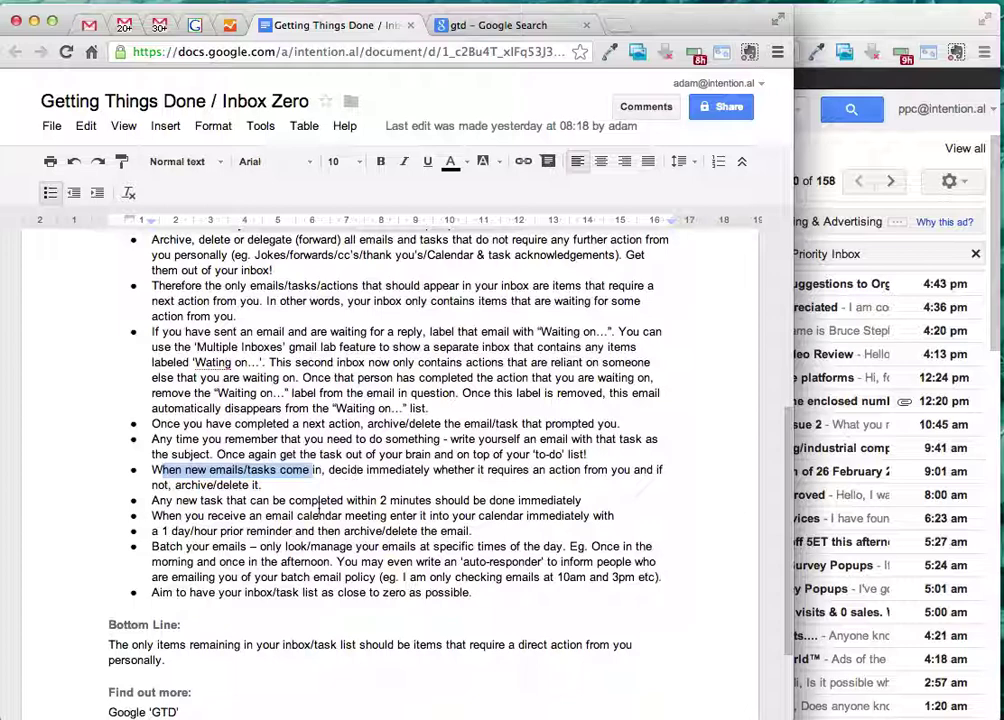
left_click_drag(215, 501, 428, 505)
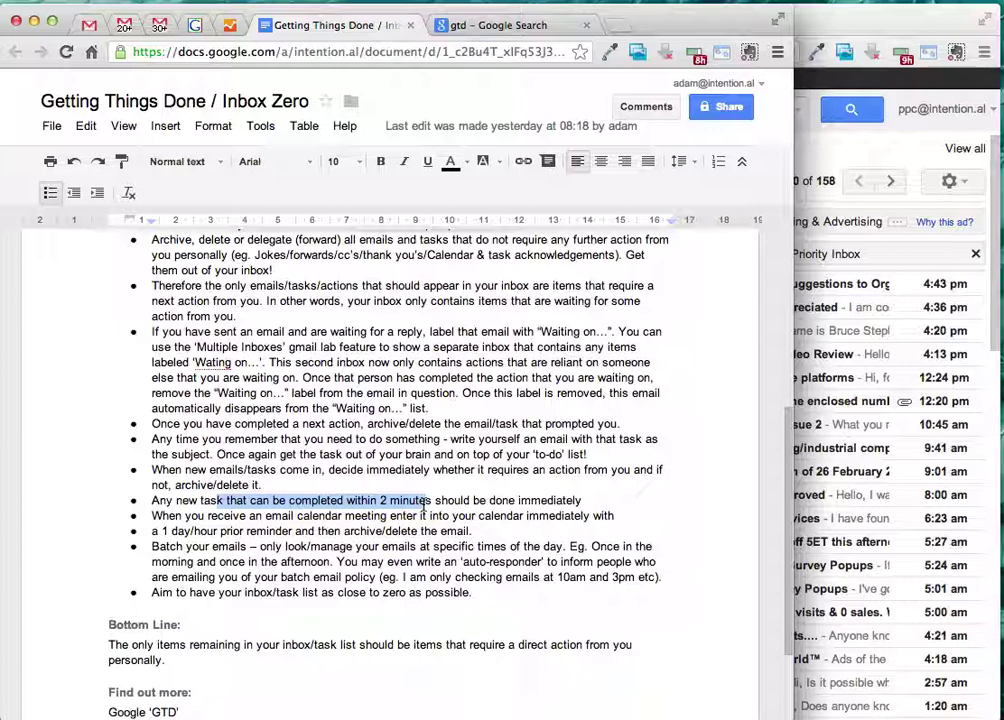
left_click_drag(424, 505, 433, 511)
left_click(343, 516)
left_click_drag(168, 516, 522, 513)
left_click(541, 516)
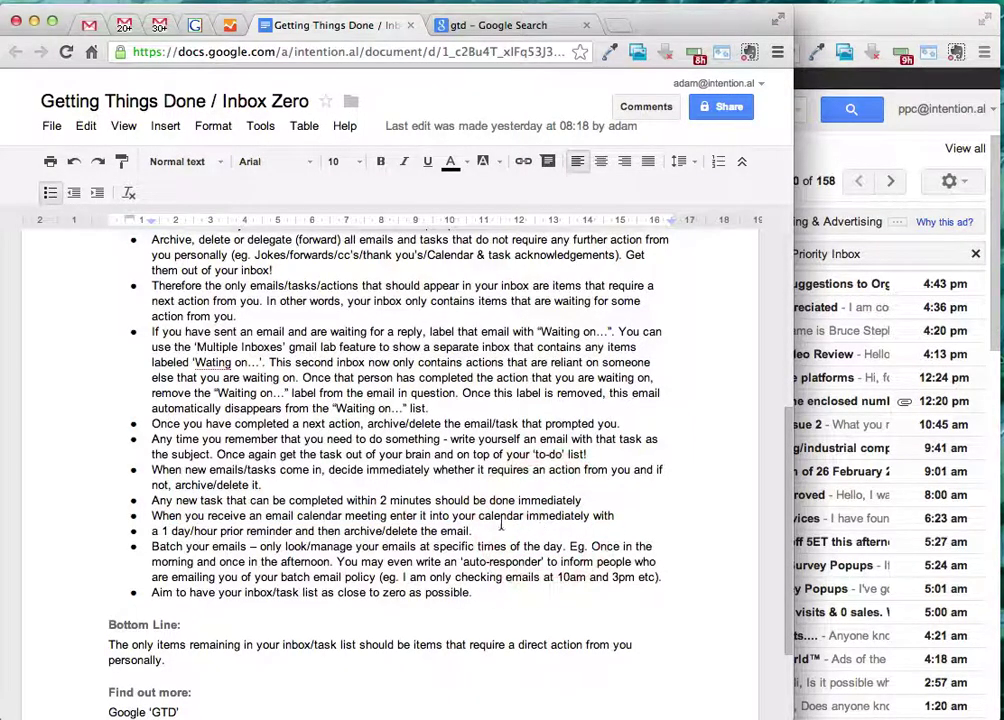
left_click(187, 531)
left_click_drag(318, 531, 467, 530)
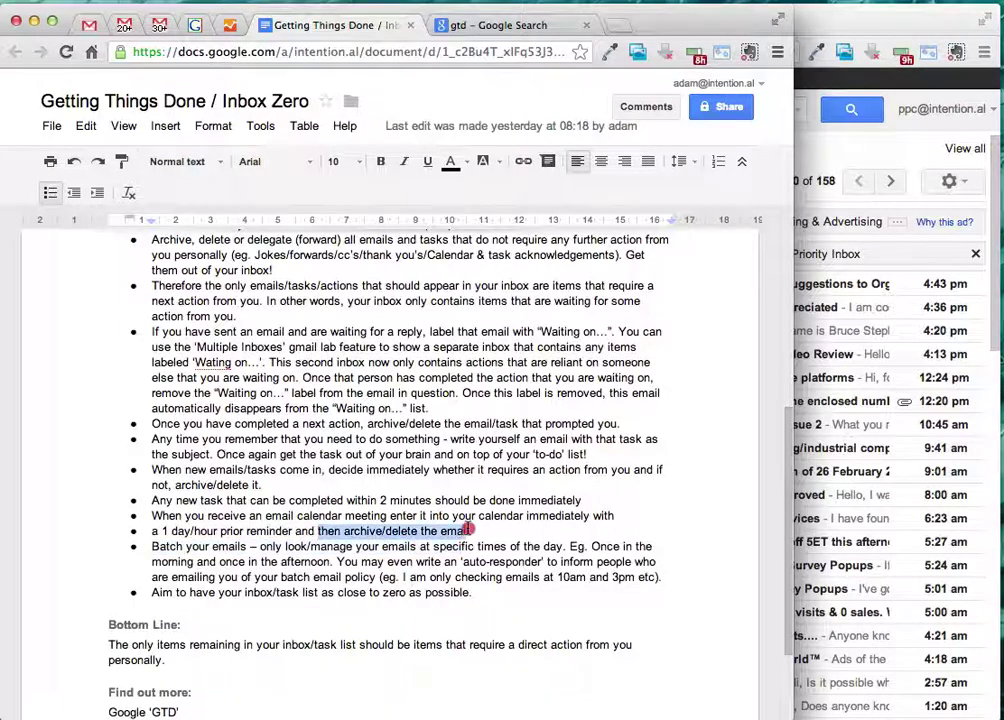
left_click(465, 530)
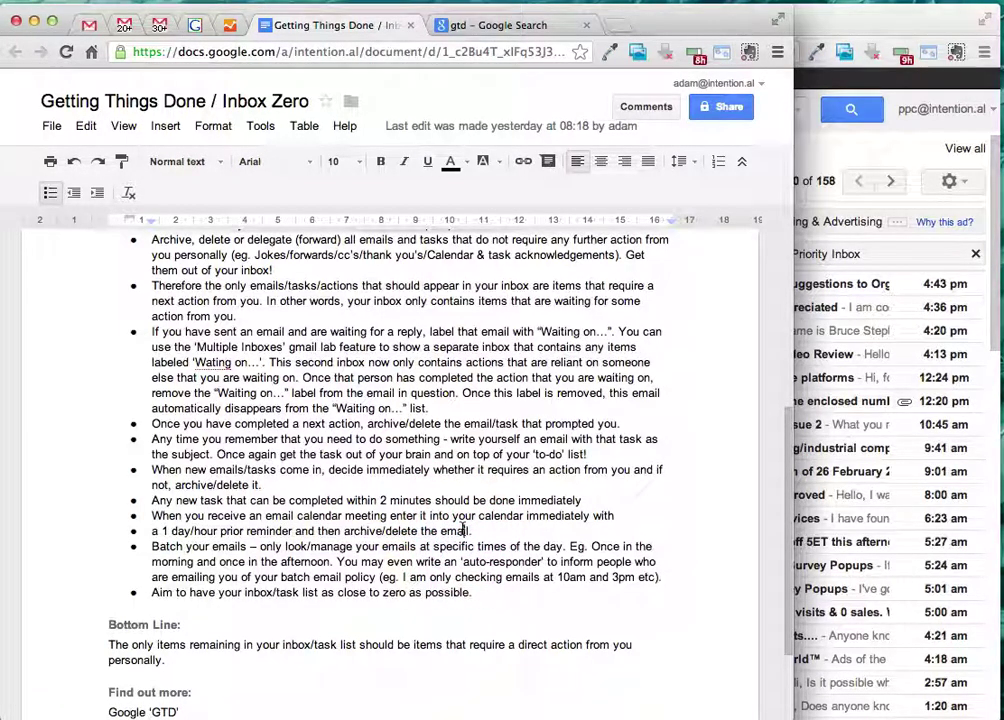
key("Right")
left_click_drag(152, 548, 658, 577)
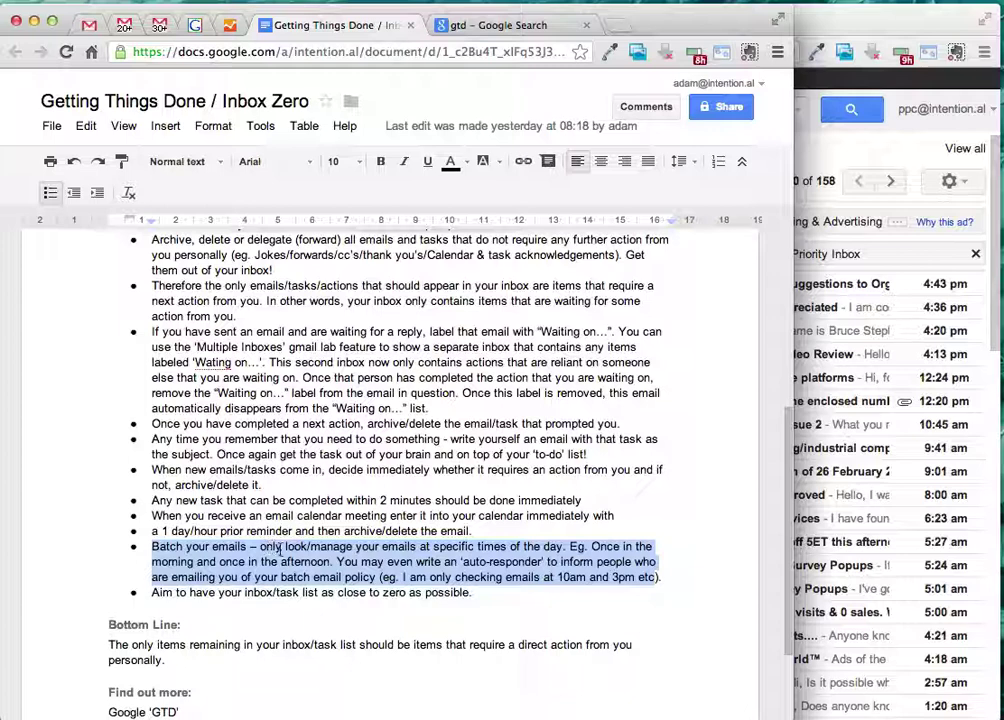
- Add 'and once just before close of business.' after 'afternoon' in the Batch your emails bullet
left_click(333, 563)
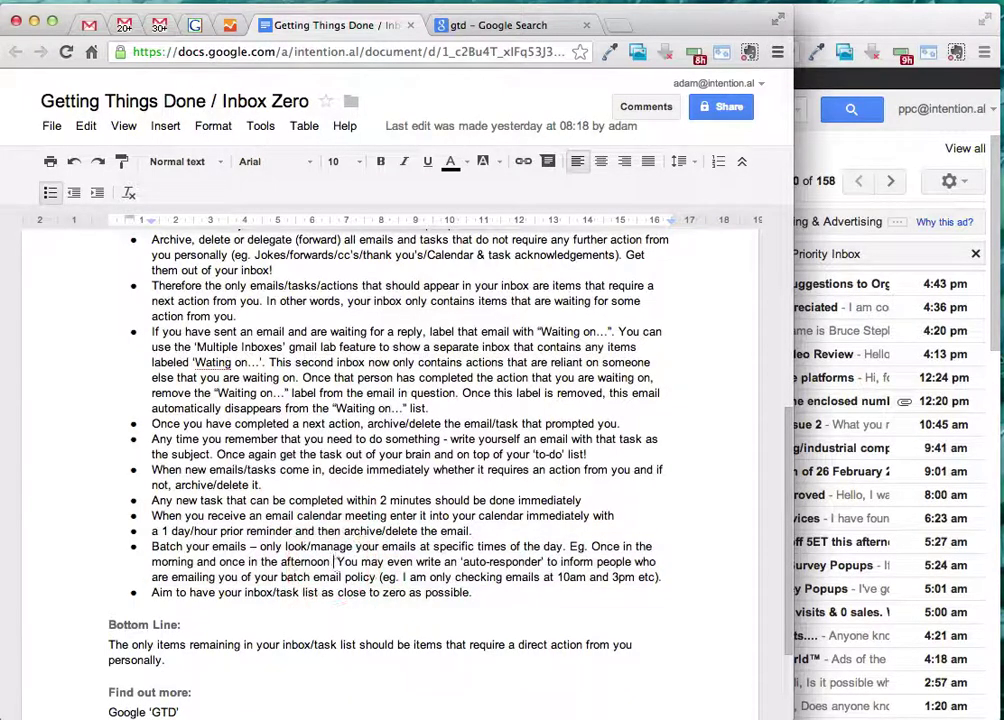
type("and once j")
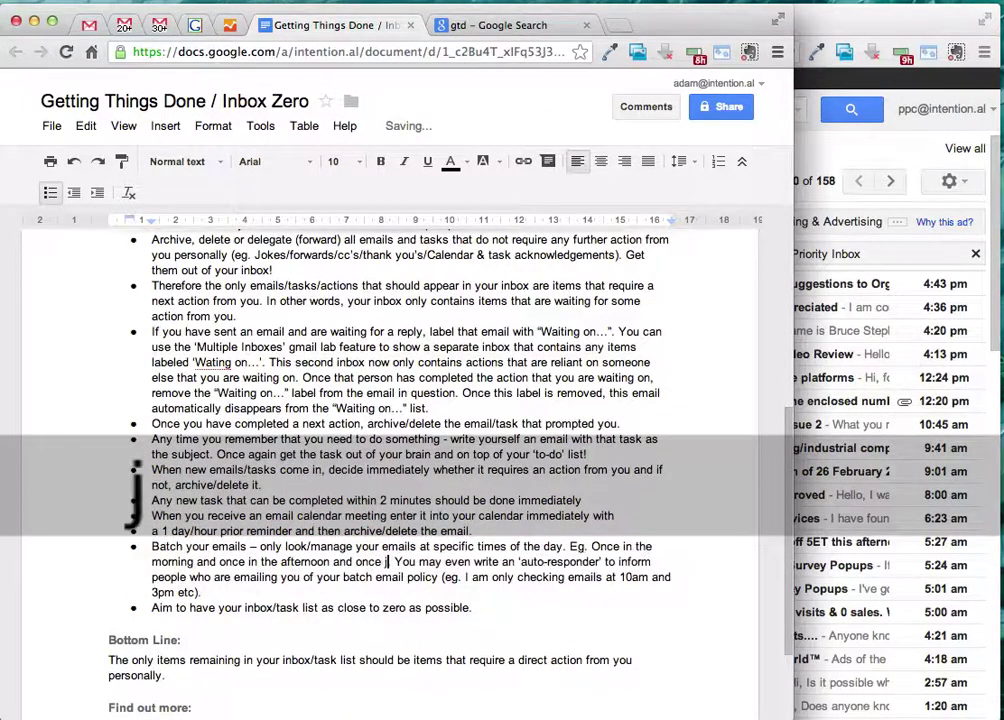
type("ust before")
type(" close of bus")
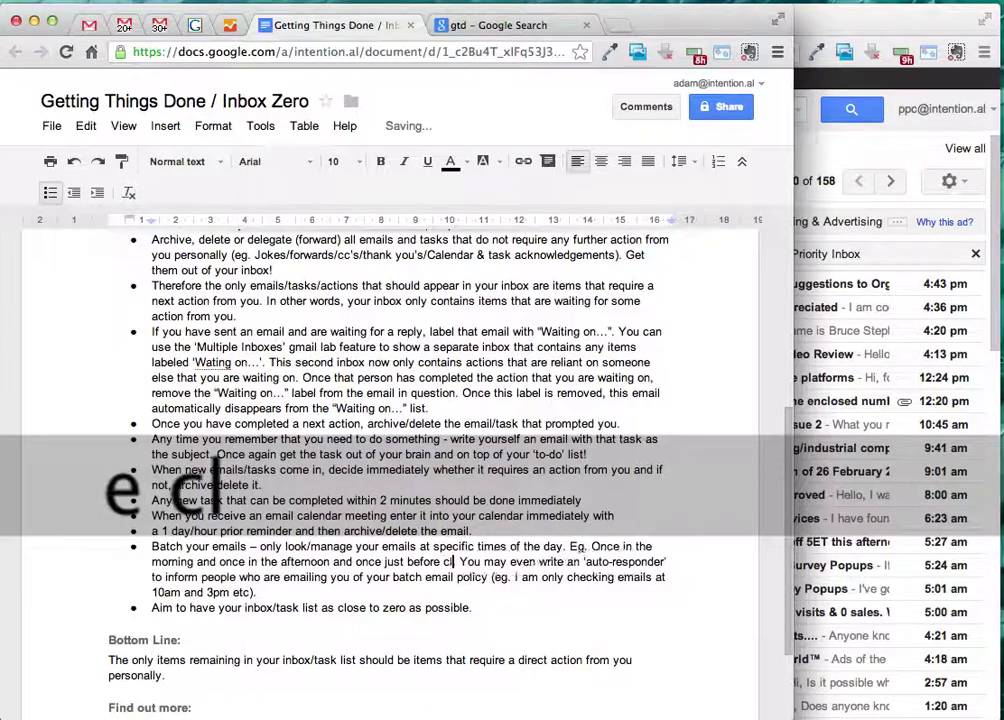
type("iness")
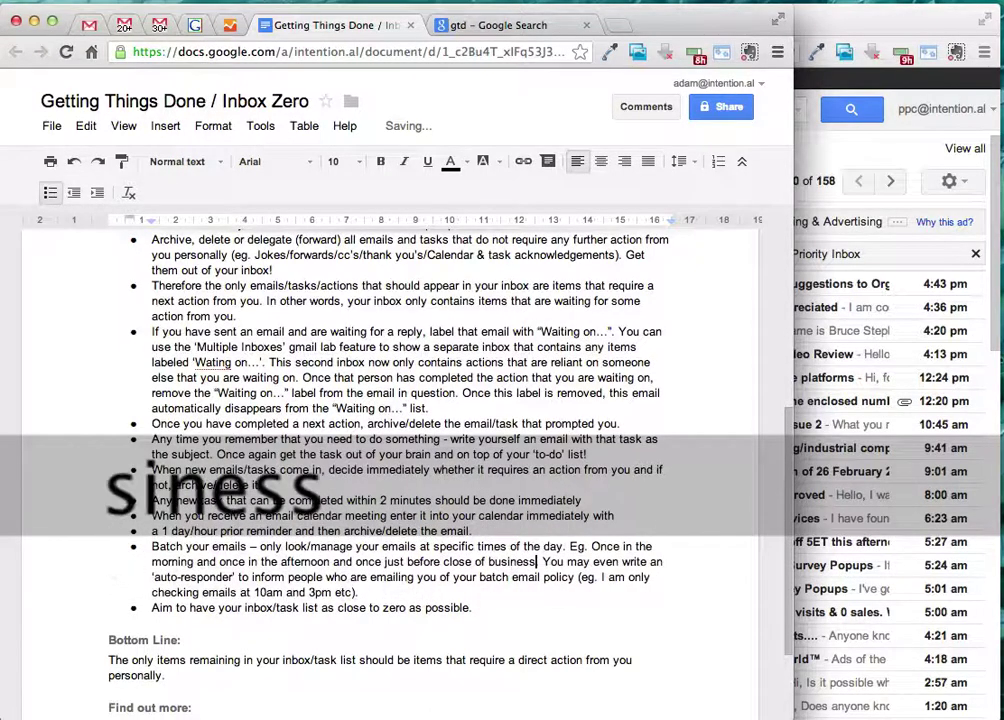
type(".")
left_click(472, 531)
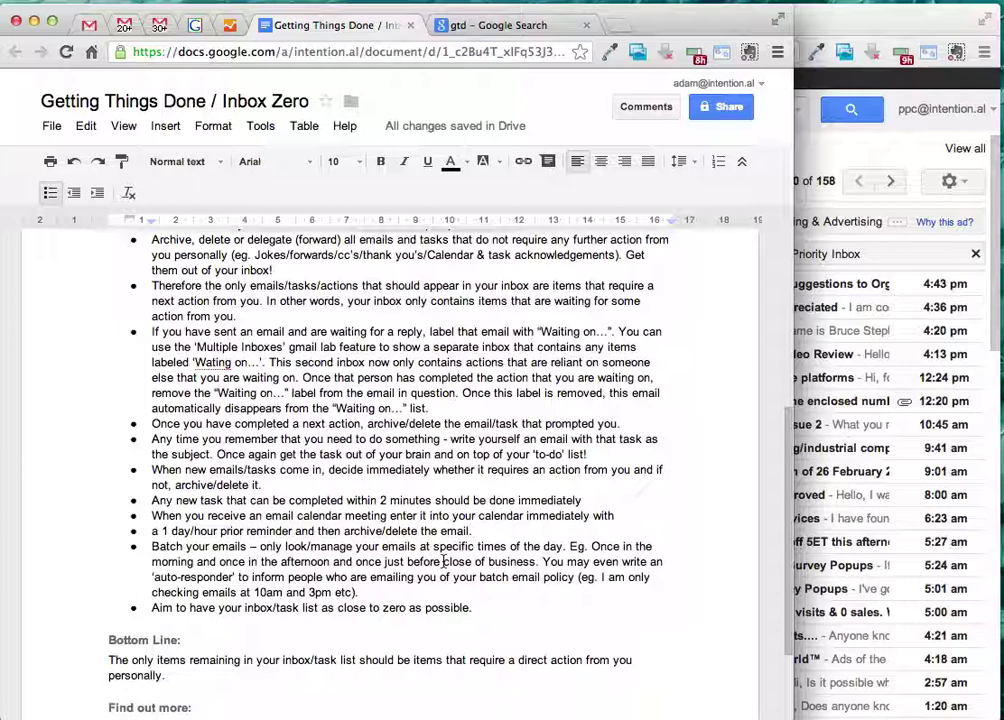
- Review the revised Batch and 'Aim to have' bullets, then go back to Gmail's reply thread
left_click(205, 545)
left_click_drag(205, 545, 356, 590)
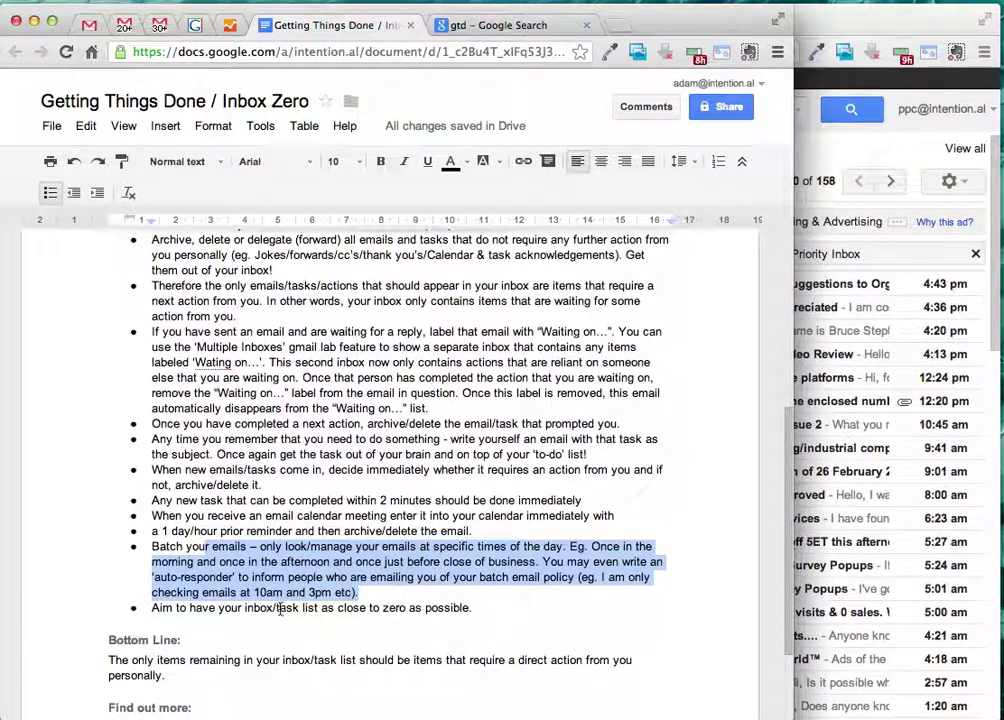
left_click(240, 607)
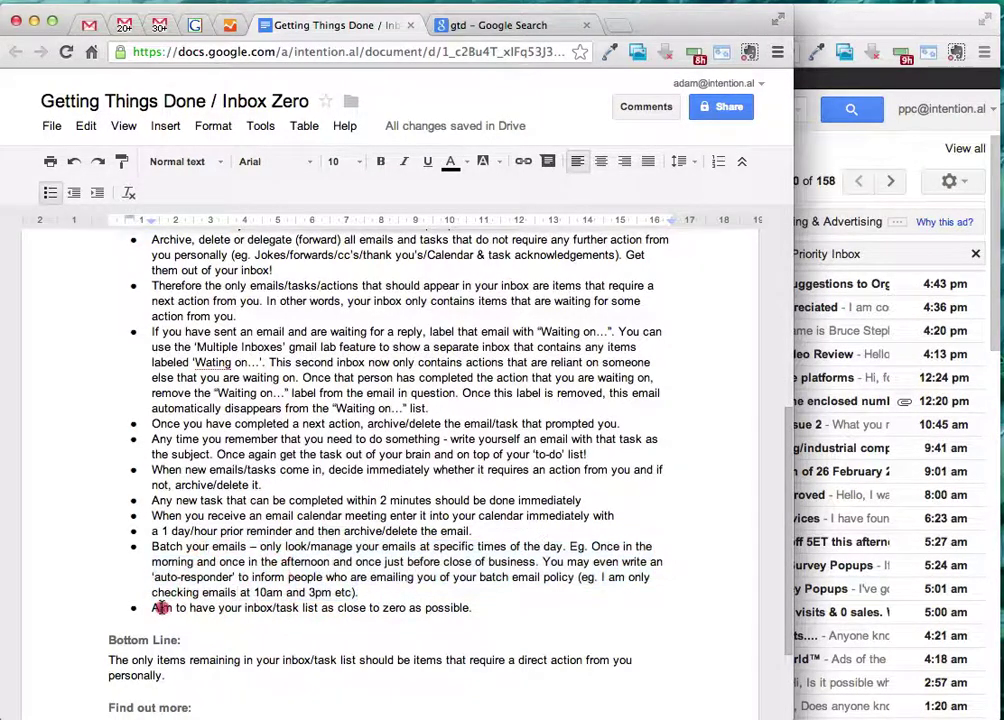
left_click_drag(152, 607, 453, 607)
left_click(295, 607)
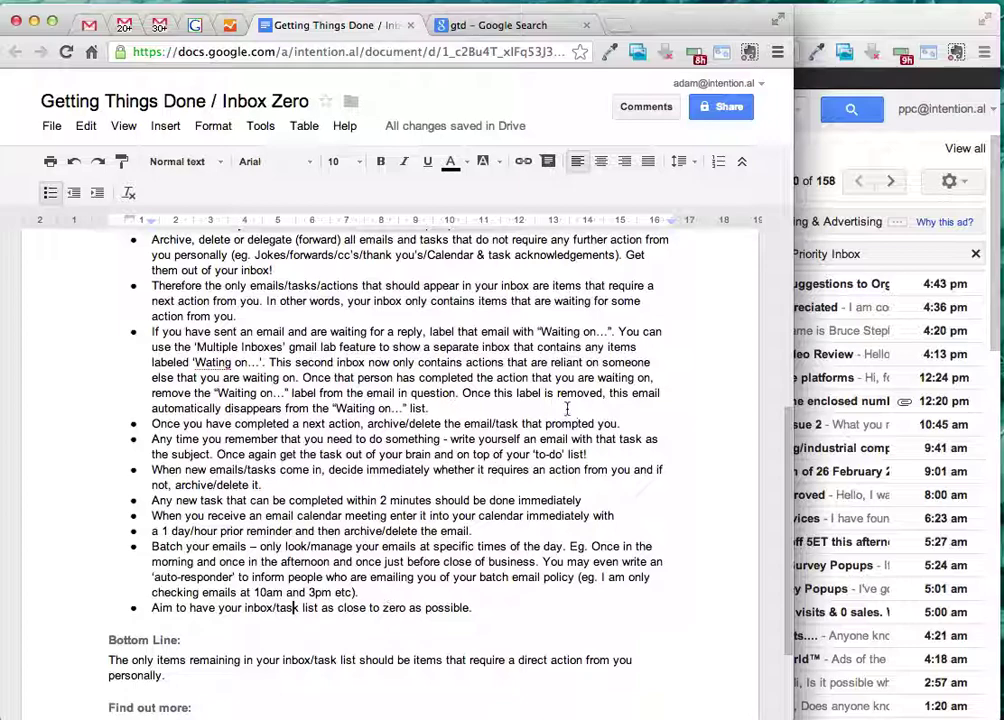
left_click(170, 28)
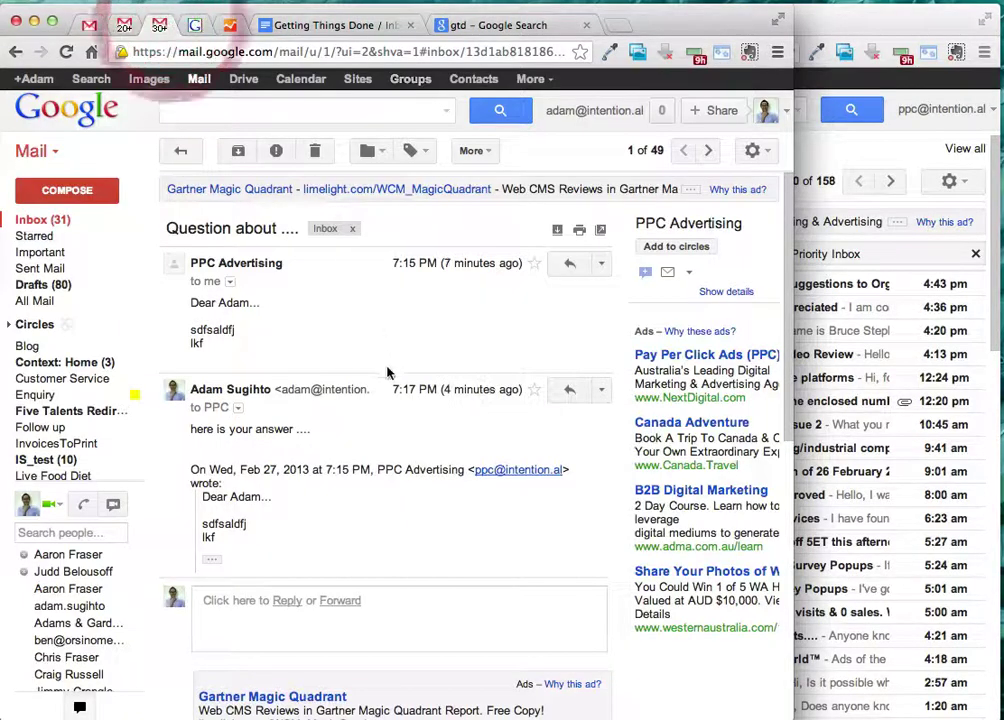
- Archive the open 'Question about ....' thread and return to the GTD guide
left_click(233, 153)
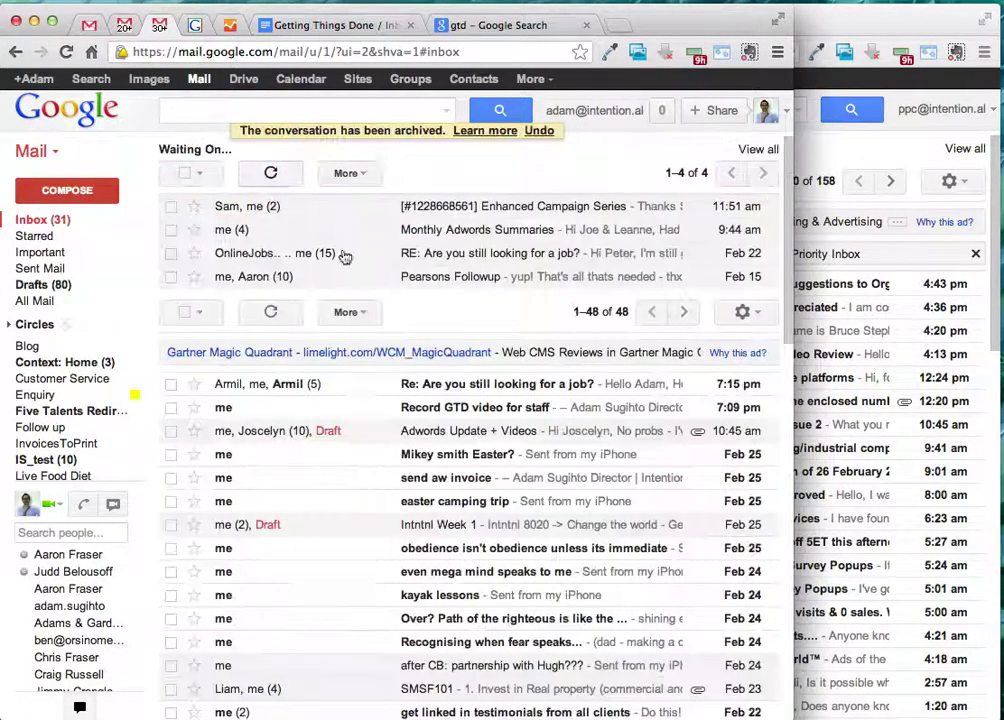
scroll(448, 439, "down", 10)
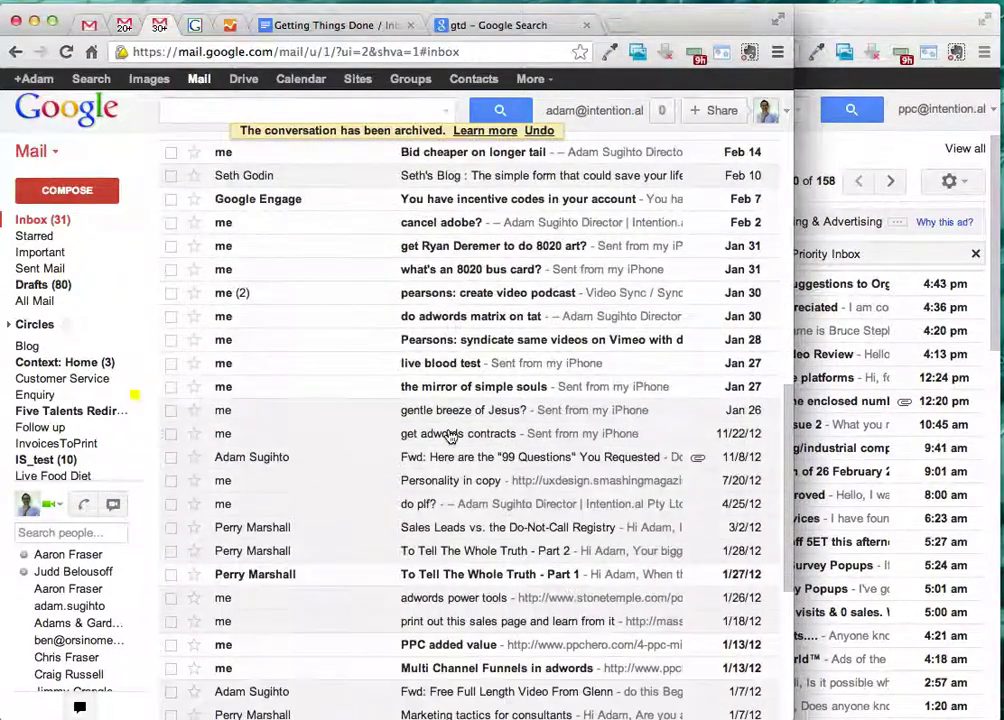
scroll(450, 437, "up", 5)
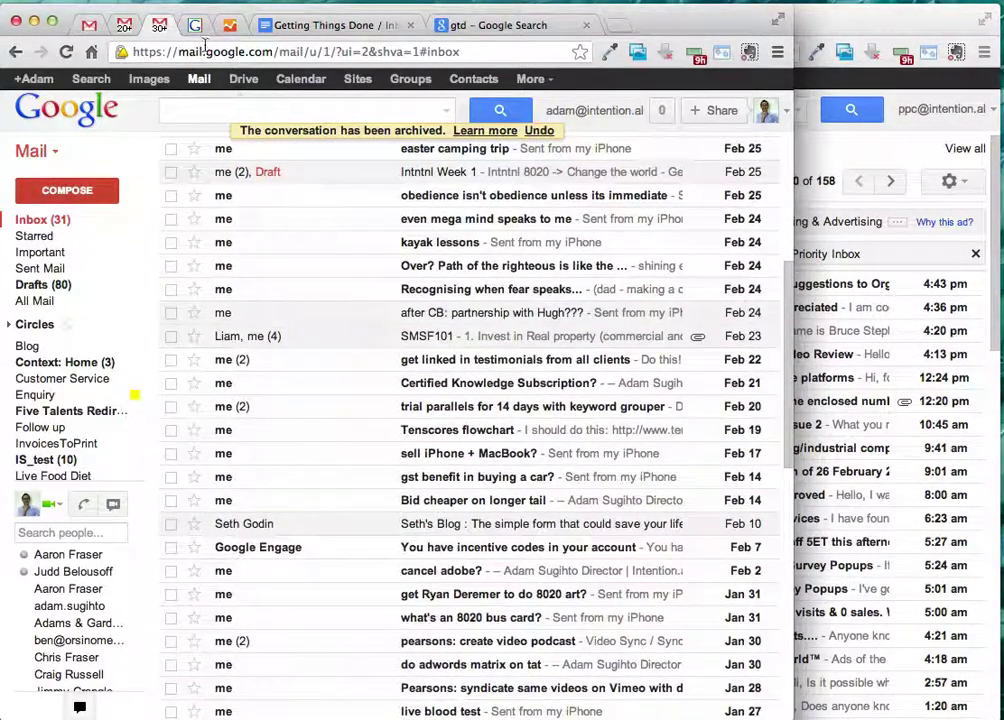
left_click(300, 25)
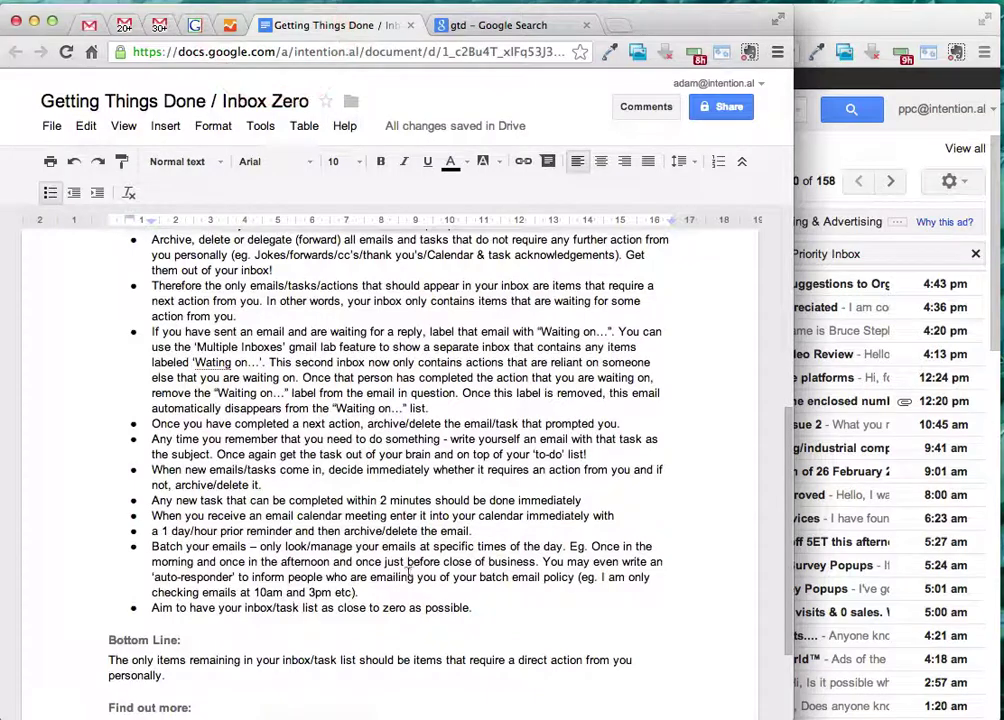
- Check the 'task list as close' wording in the guide's last bullet
scroll(430, 578, "down", 1)
scroll(430, 578, "down", 1)
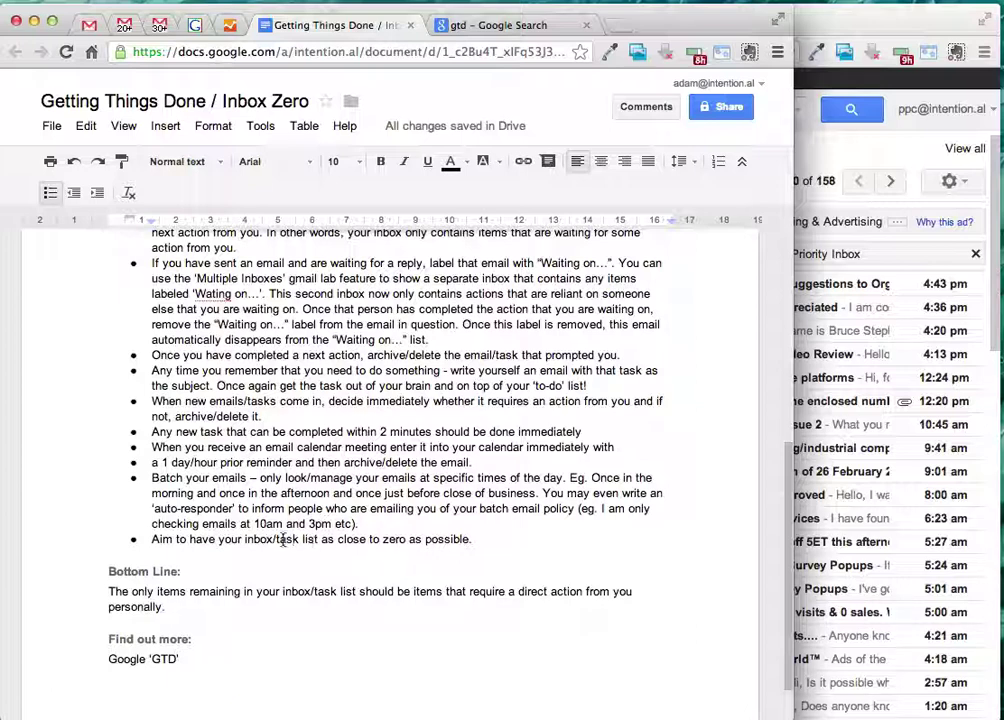
left_click_drag(279, 540, 372, 540)
left_click(375, 540)
- Select the Bottom Line paragraph, place the cursor after Google 'GTD', then go to the Gmail inbox
scroll(380, 540, "down", 3)
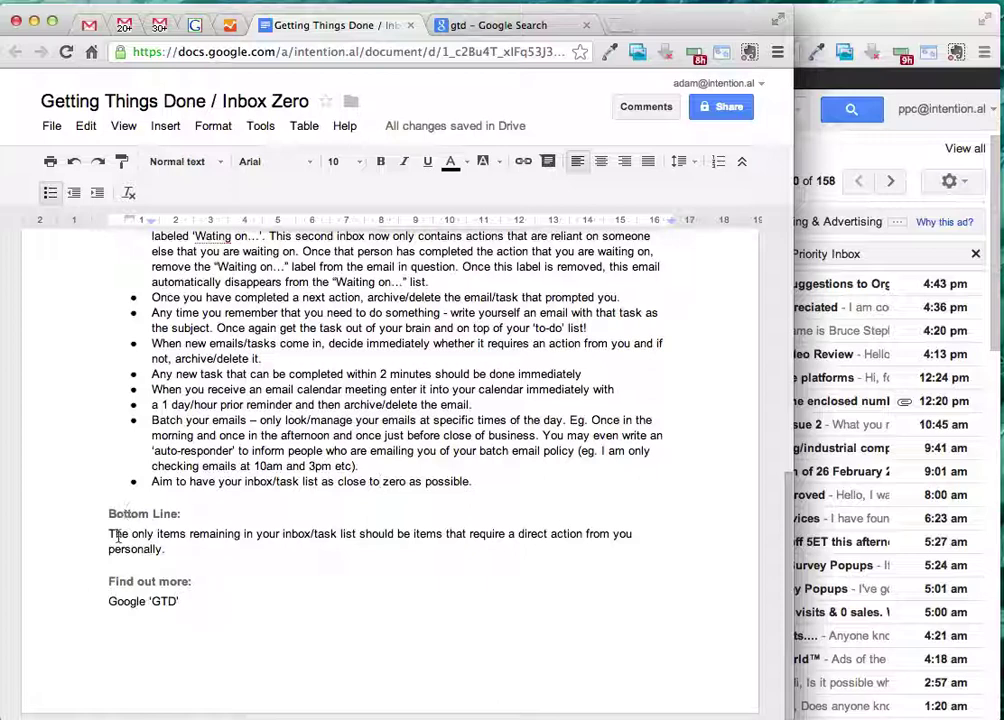
triple_click(118, 538)
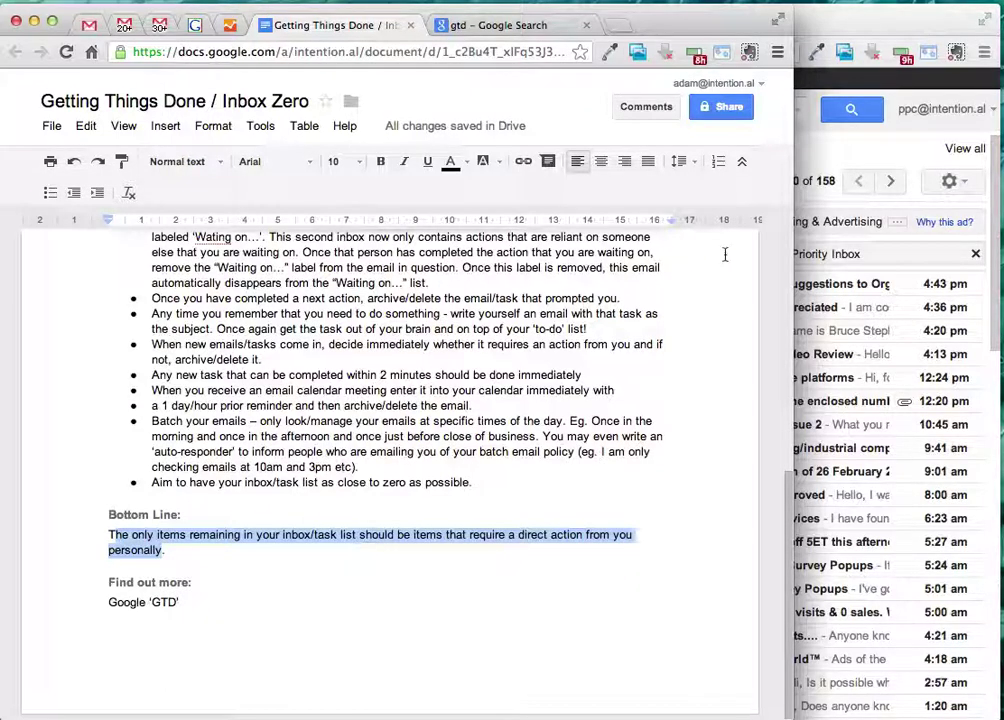
left_click(813, 181)
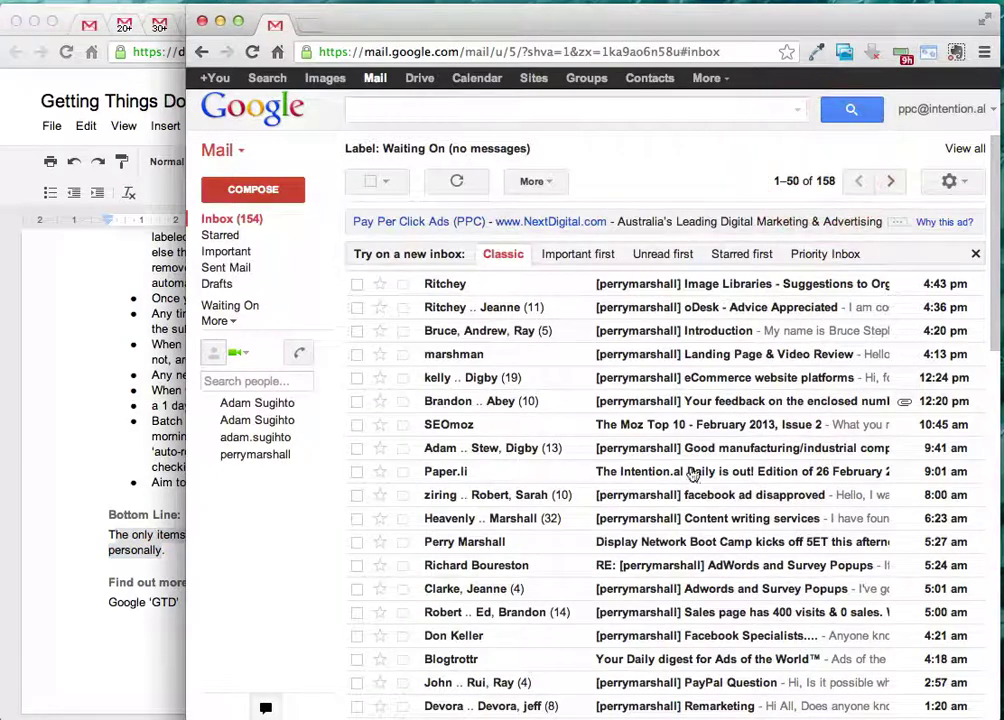
left_click(110, 275)
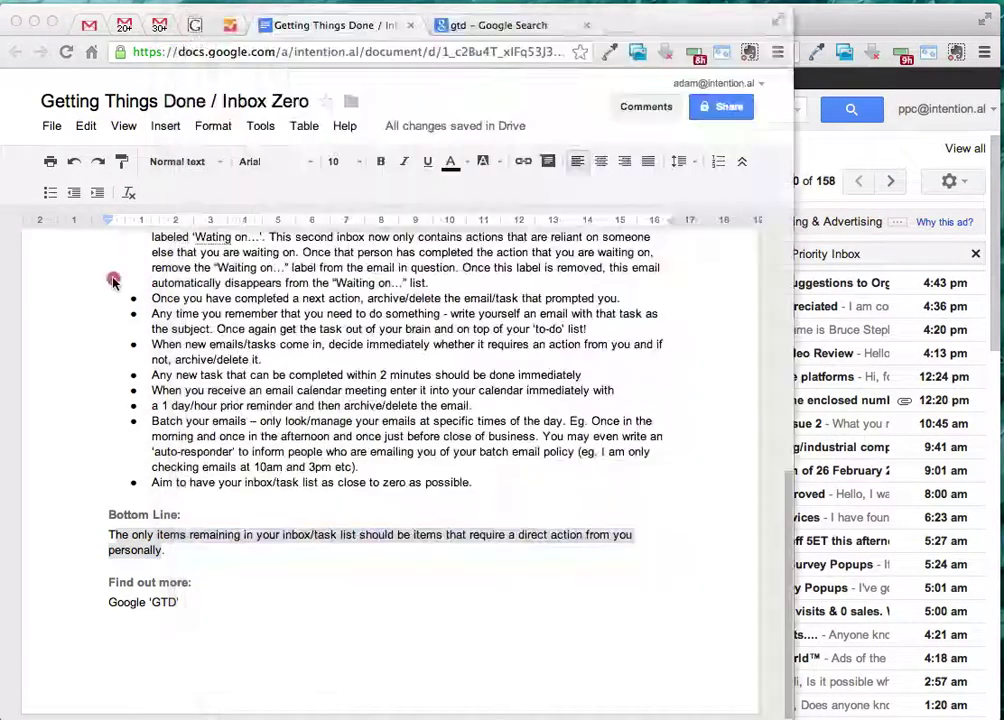
left_click(231, 597)
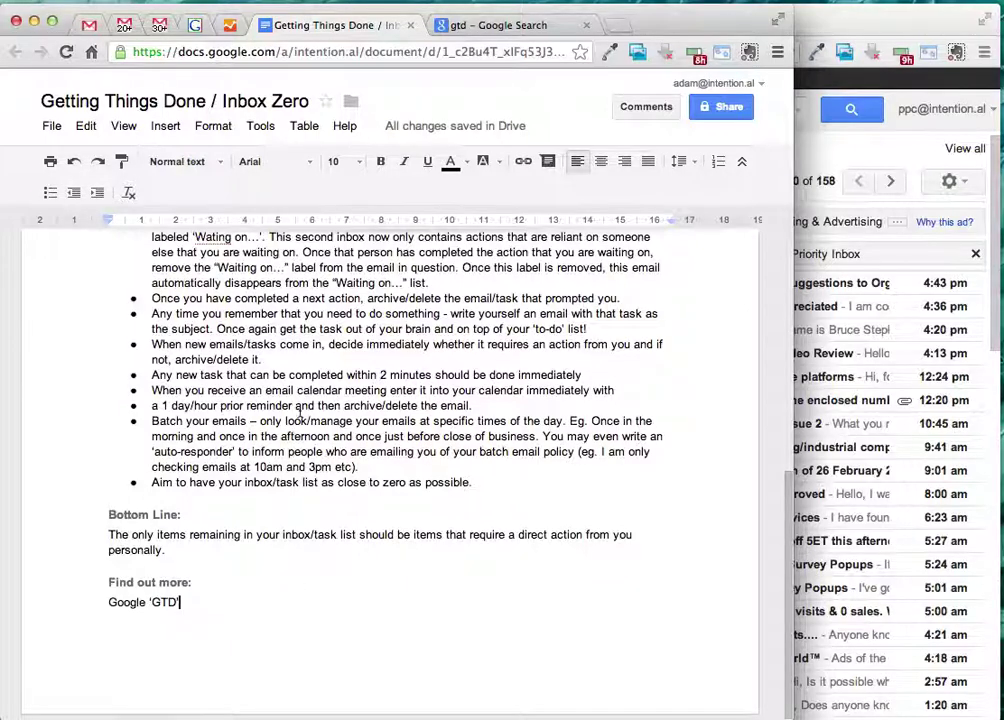
left_click(125, 26)
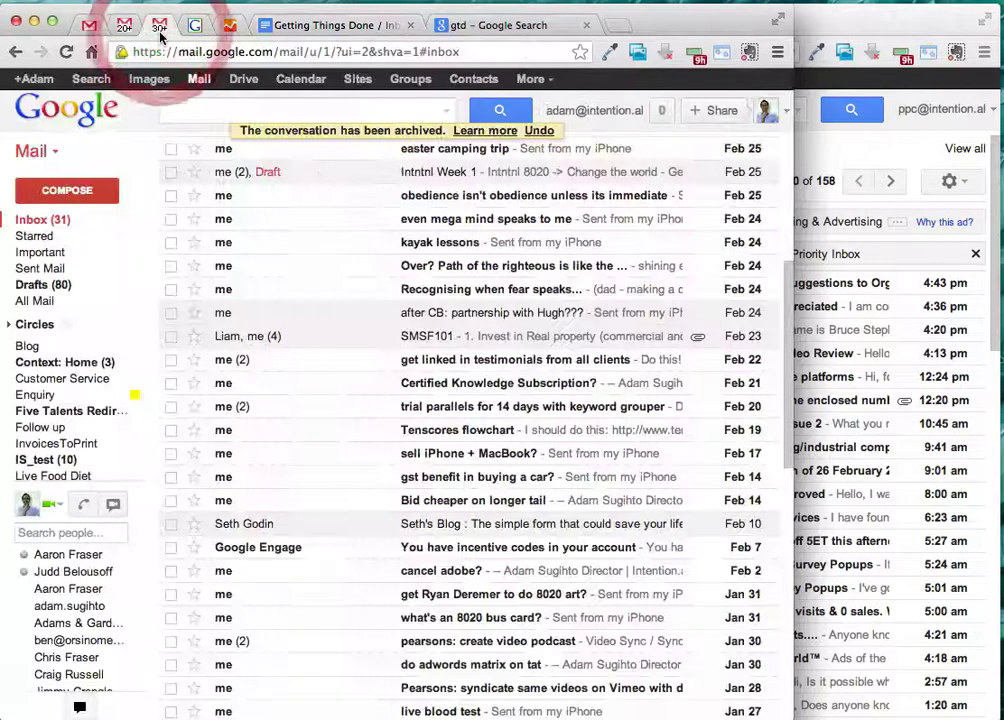
scroll(523, 387, "up", 5)
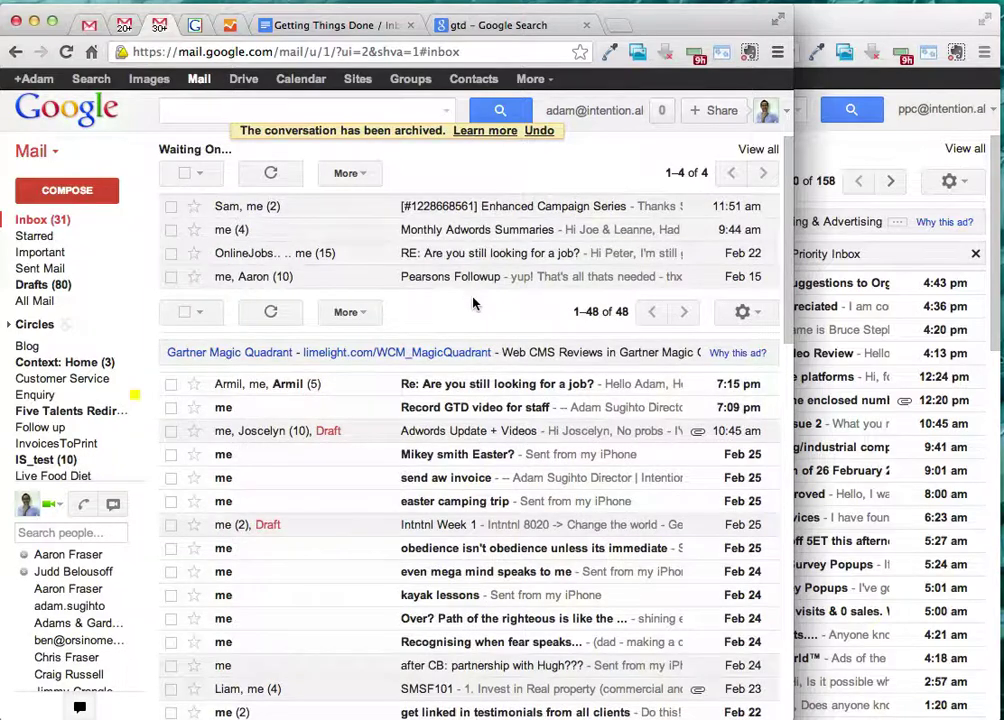
scroll(470, 310, "down", 5)
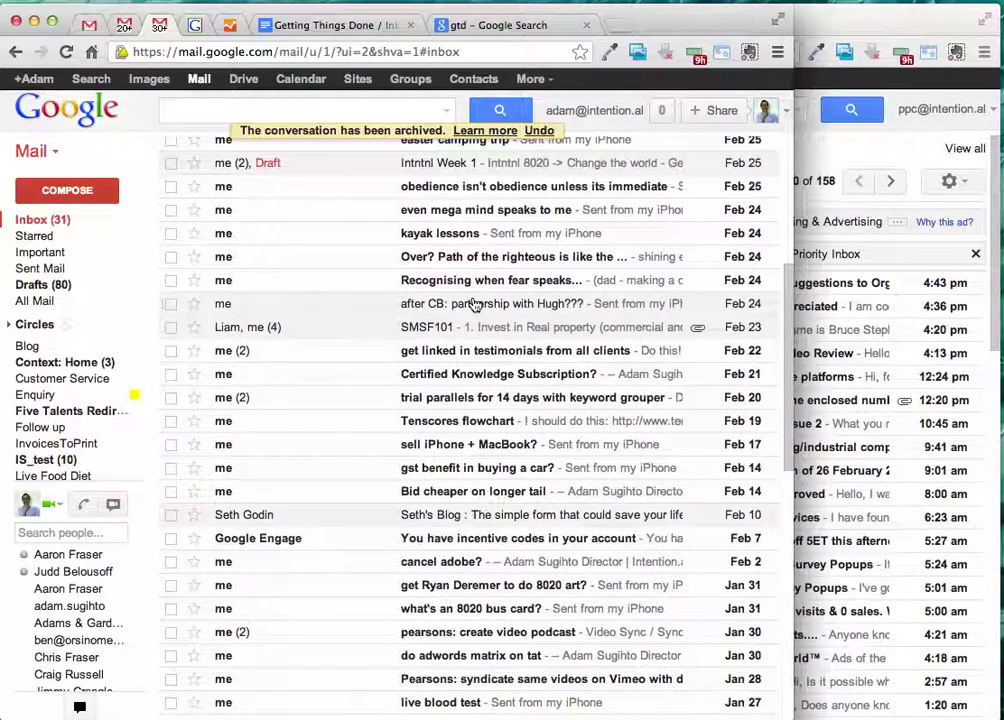